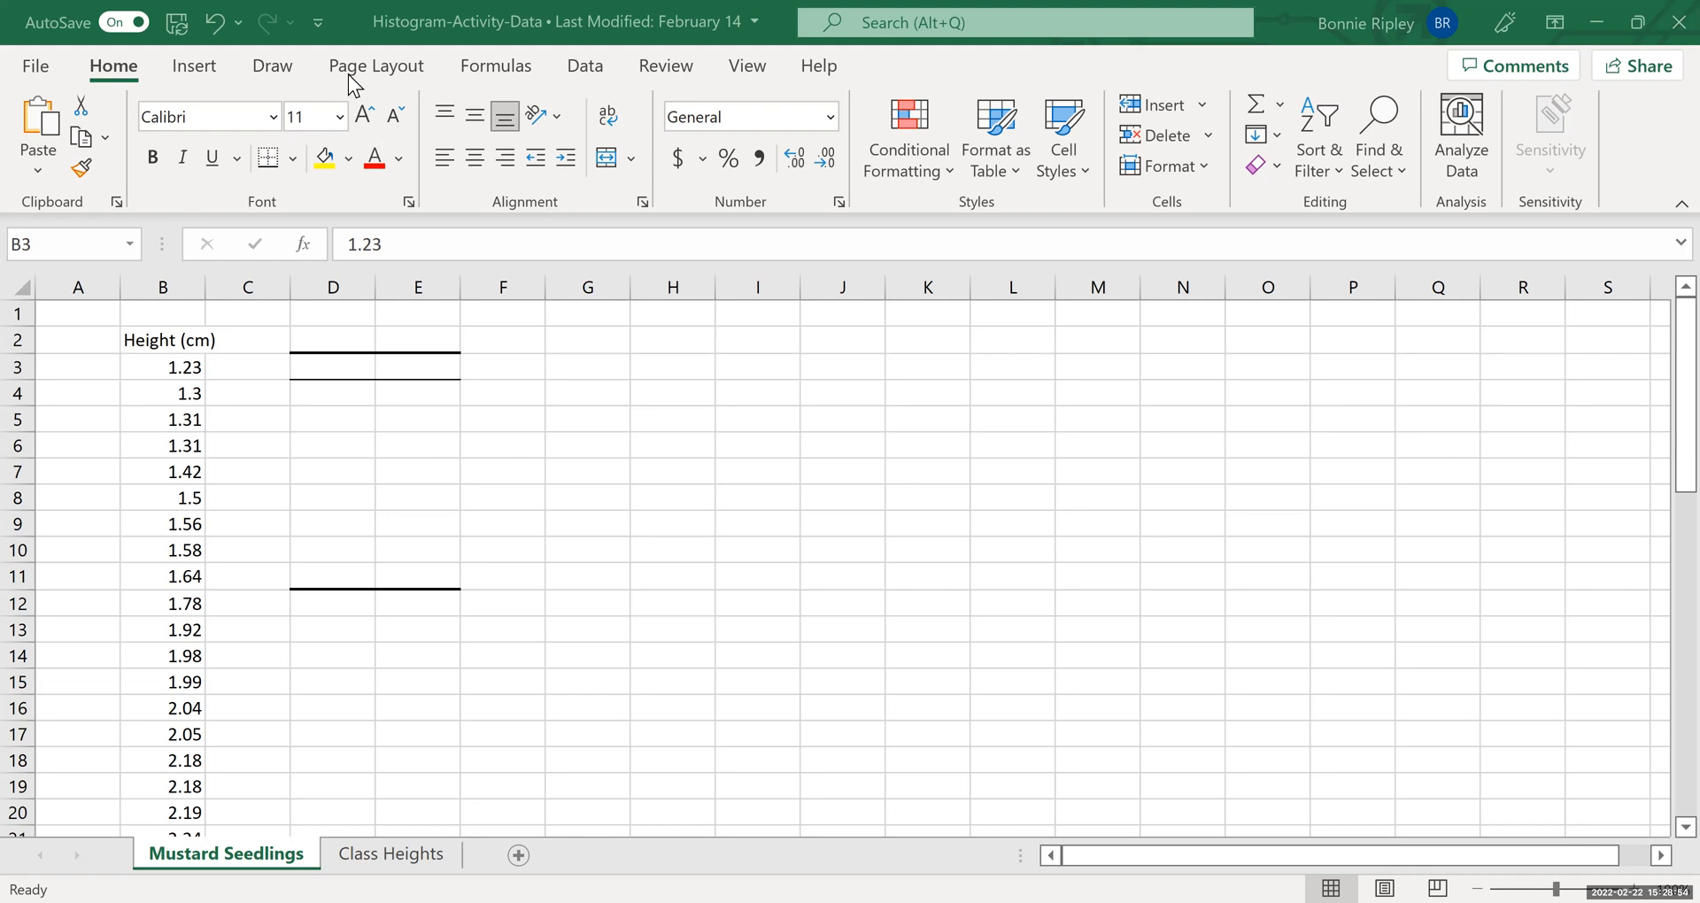
Step: Check that the Analysis ToolPak is enabled among the Excel add-ins and confirm the add-in selection
{"action": "left_click", "coordinate": [584, 67]}
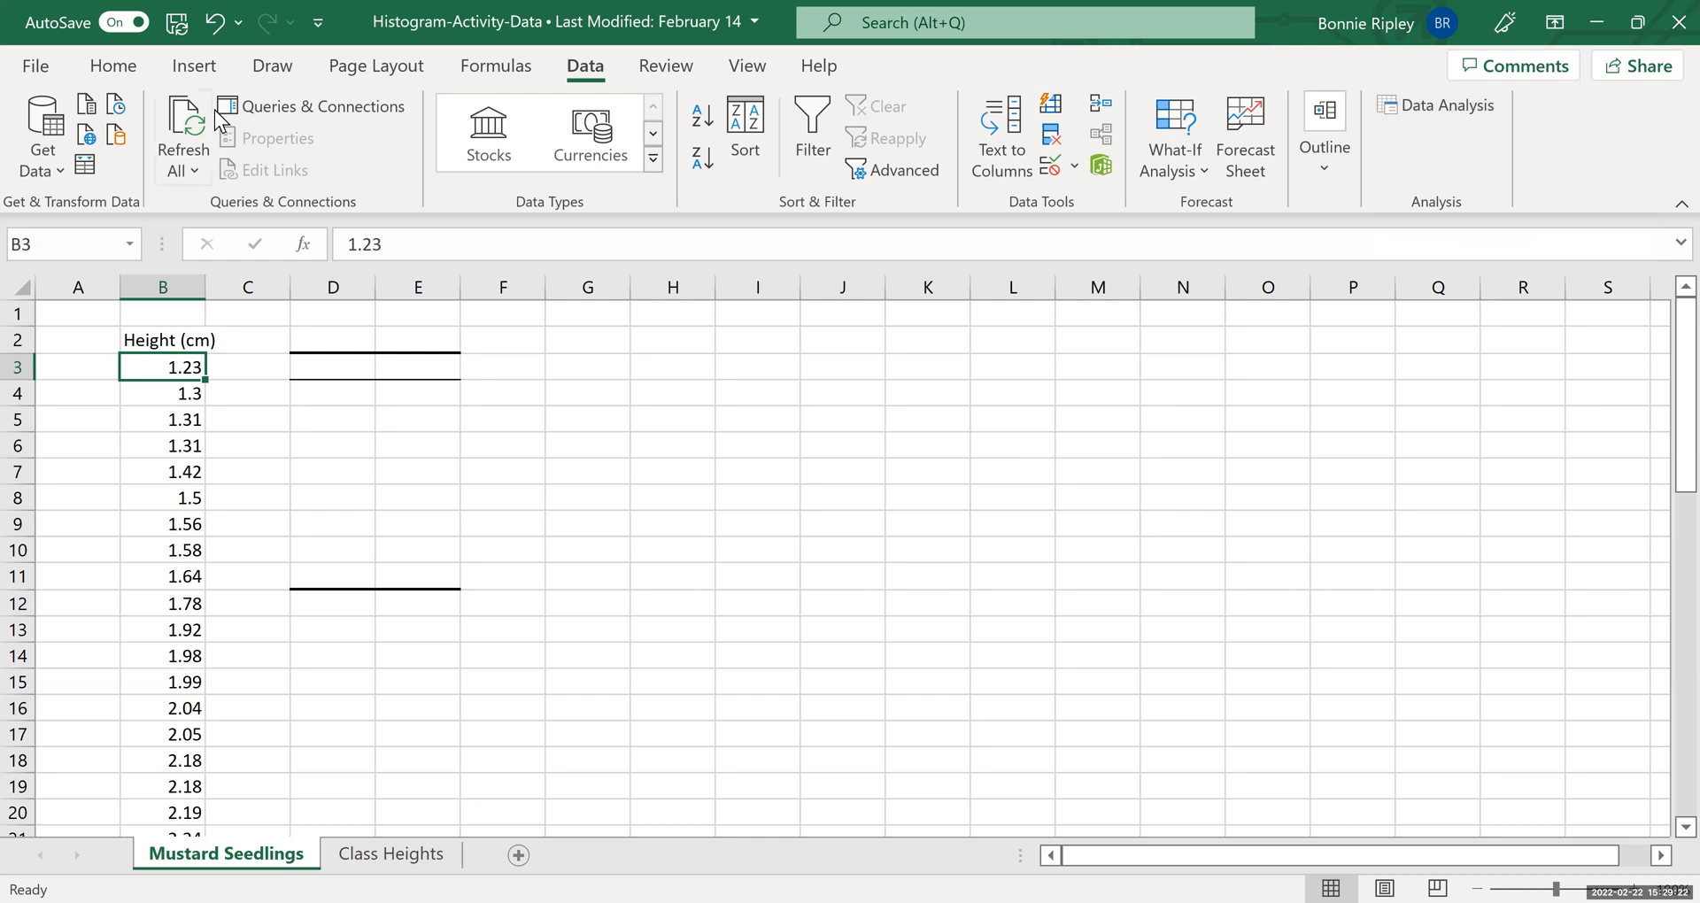
{"action": "left_click", "coordinate": [35, 66]}
{"action": "left_click", "coordinate": [89, 857]}
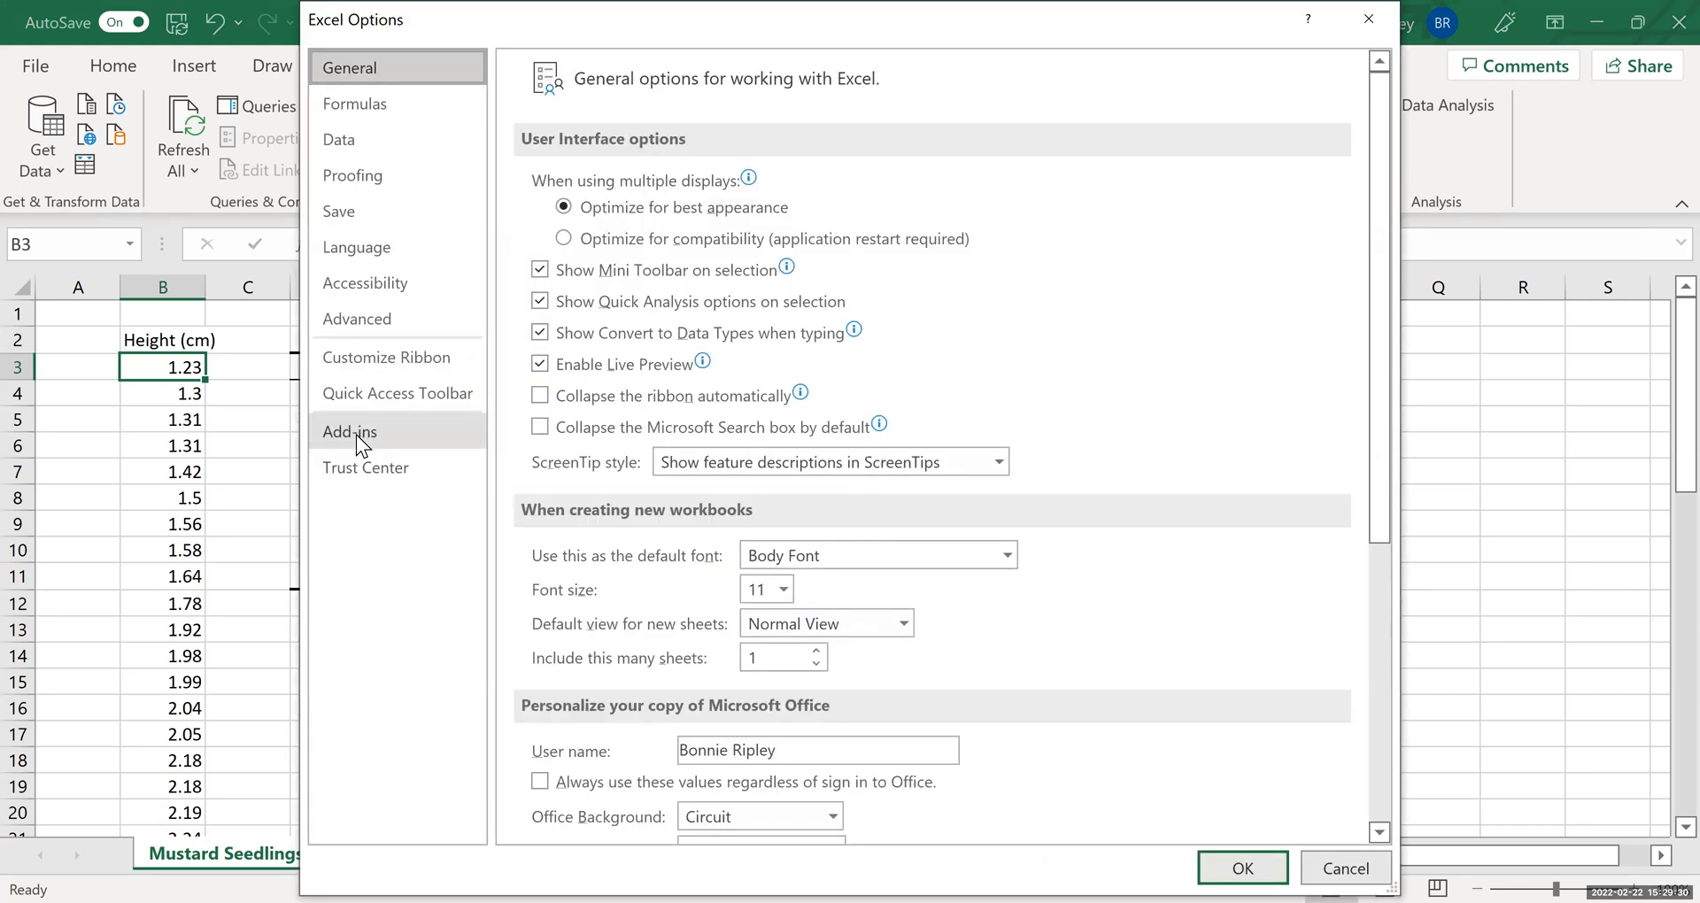
{"action": "left_click", "coordinate": [356, 434]}
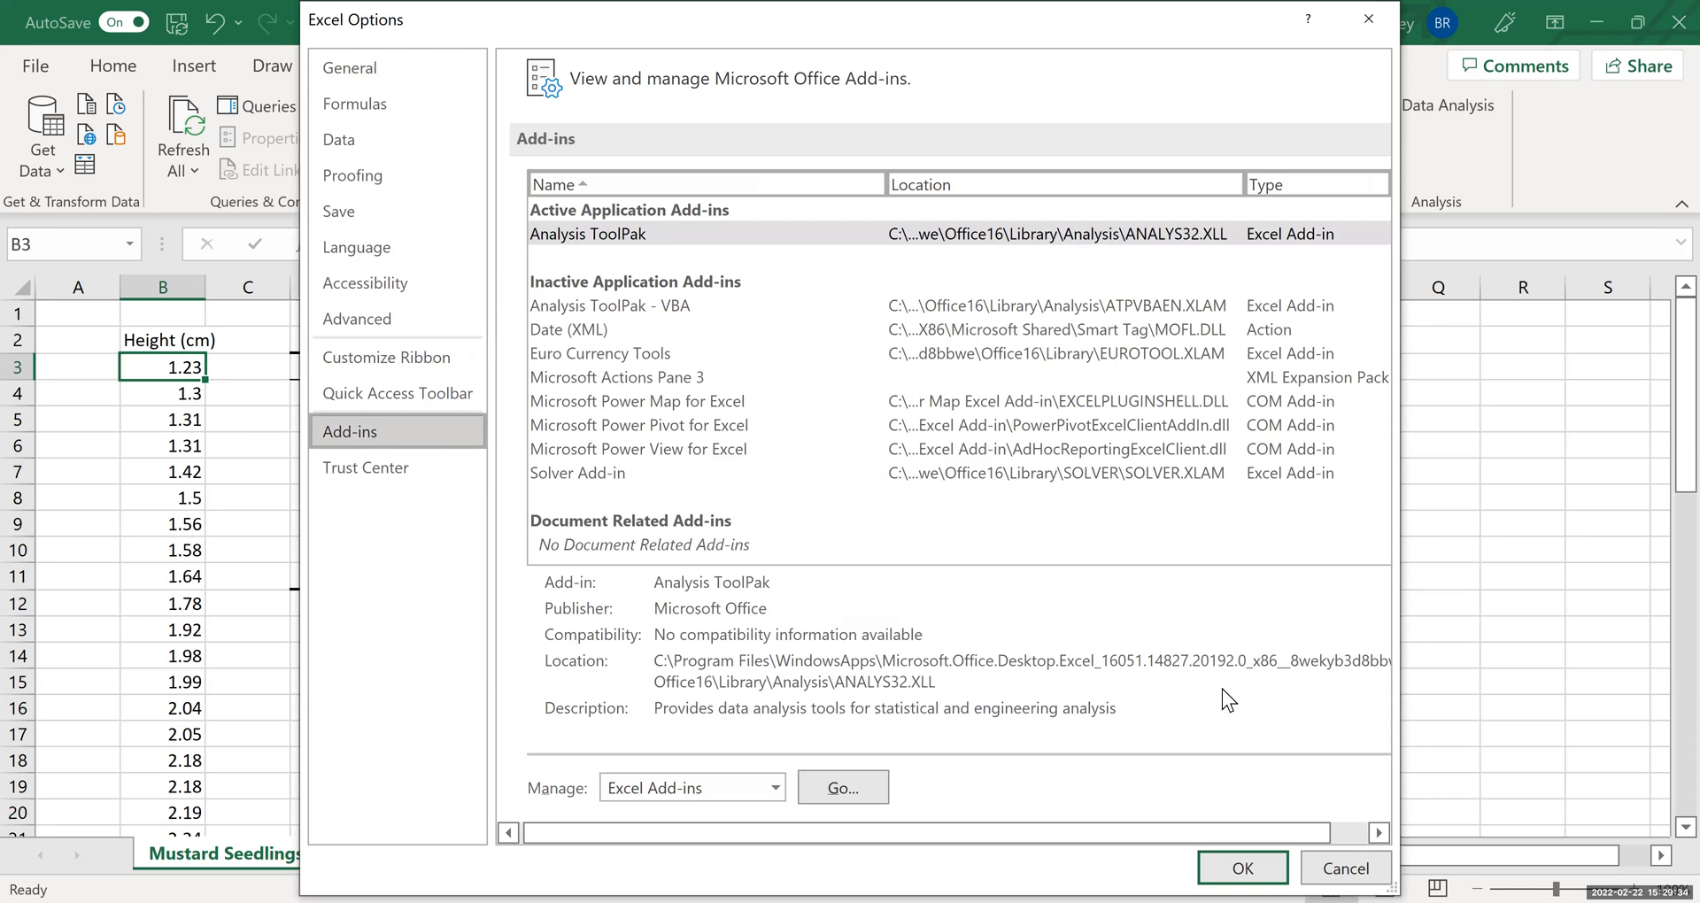
{"action": "left_click", "coordinate": [843, 784]}
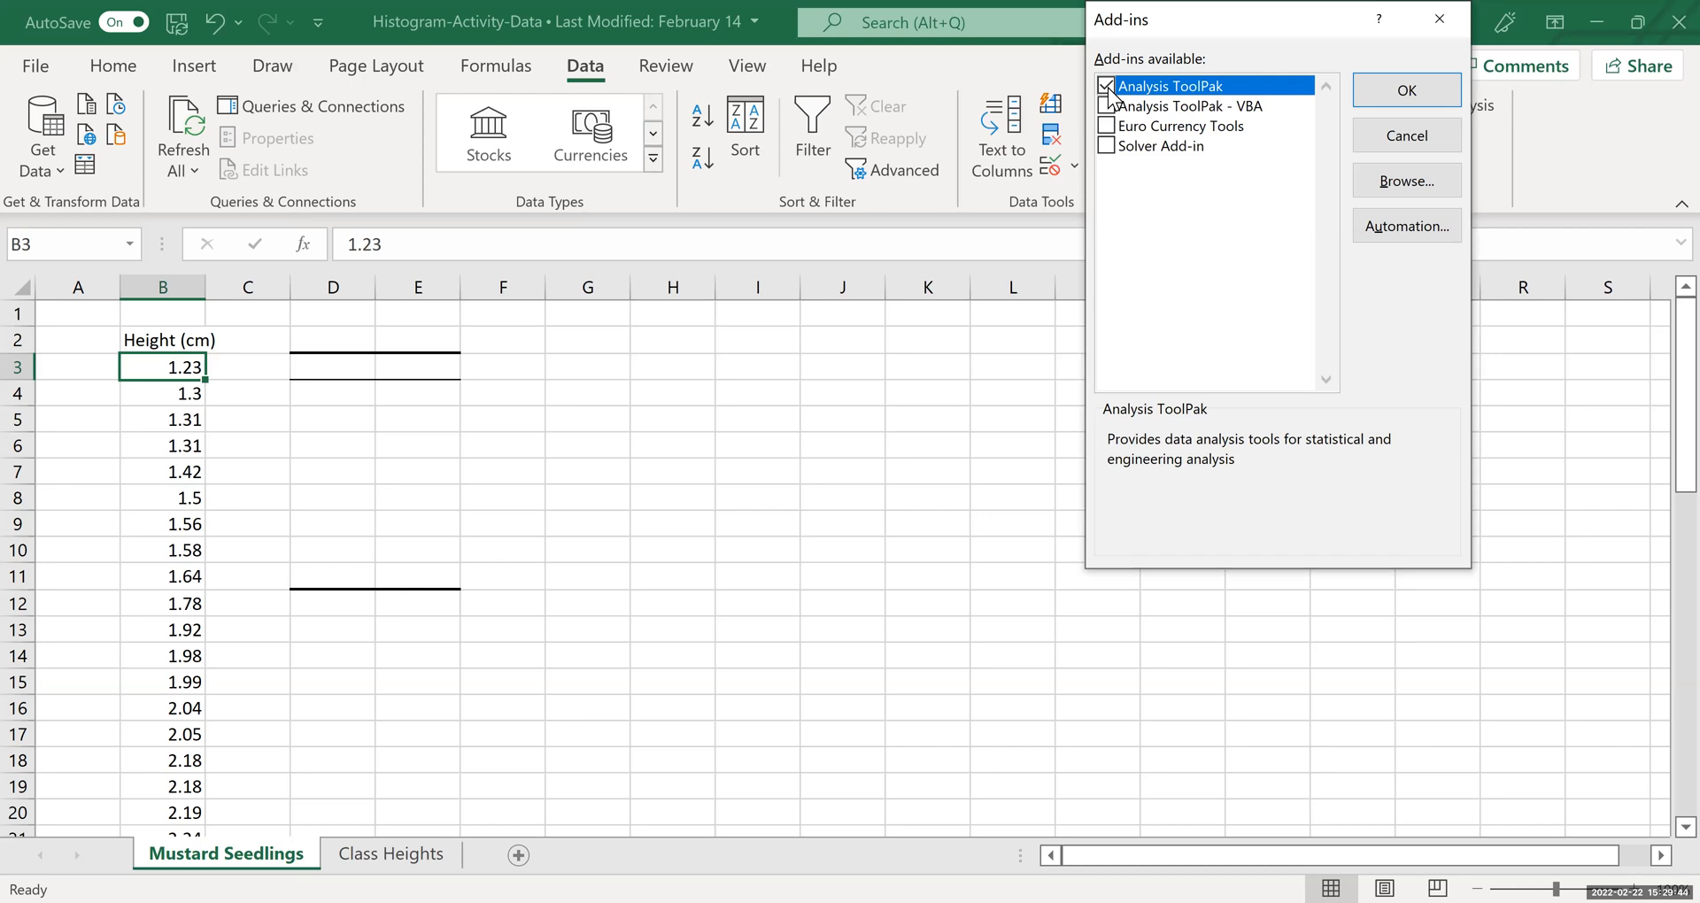
{"action": "left_click", "coordinate": [1379, 85]}
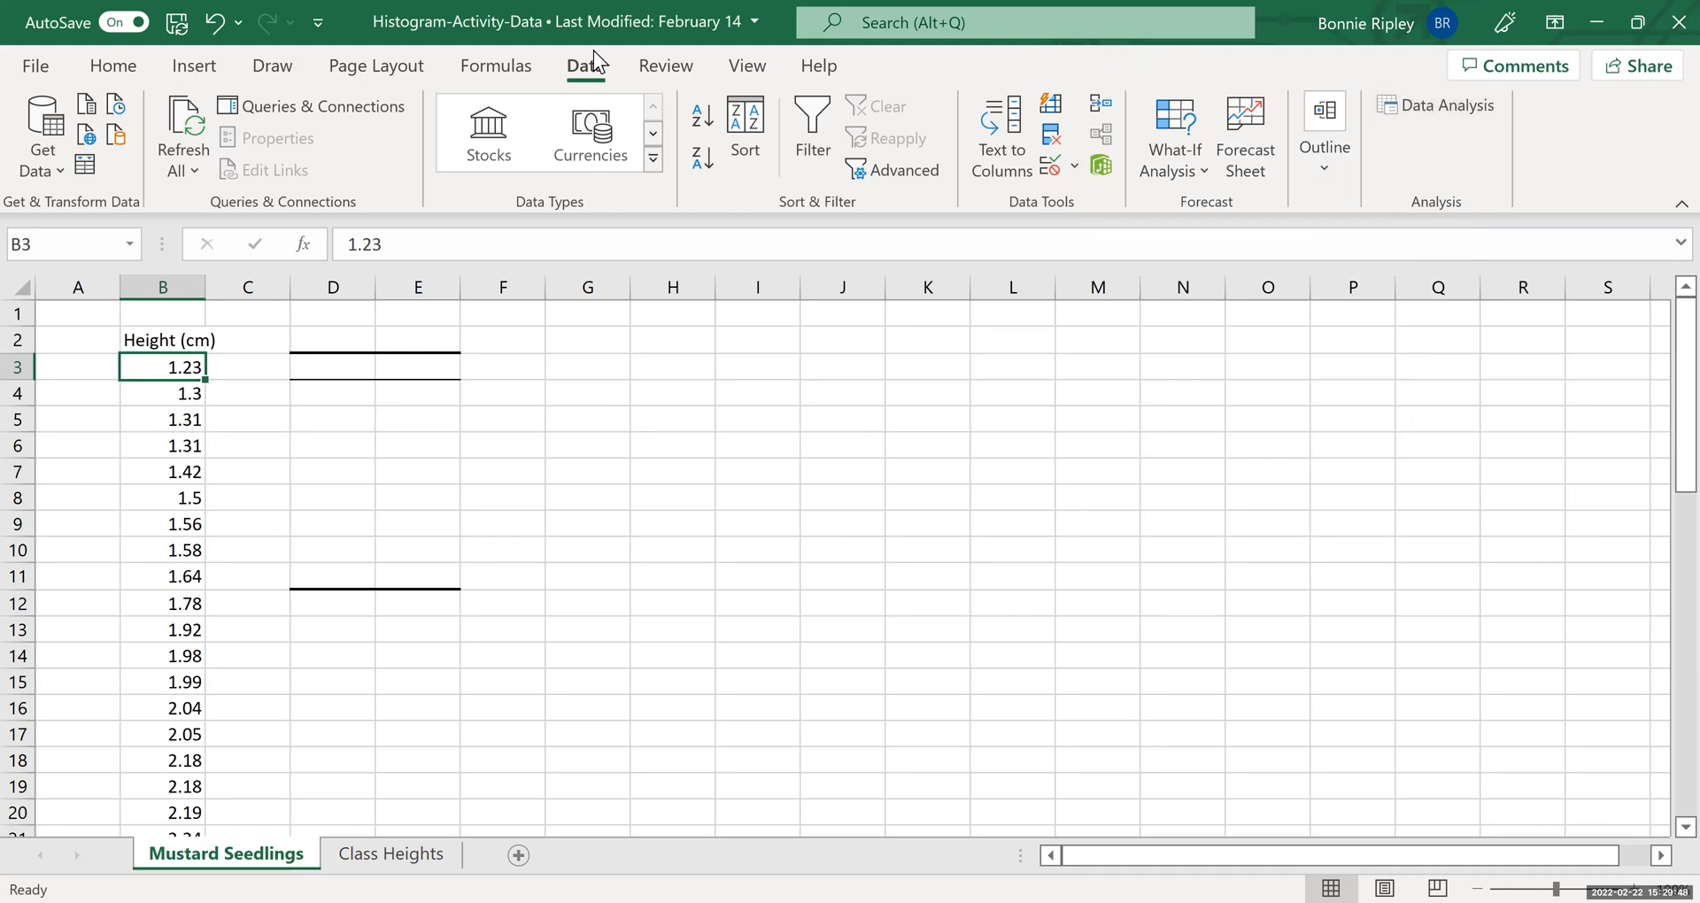
Step: Start the Histogram tool from the Data Analysis tools
{"action": "left_click", "coordinate": [106, 66]}
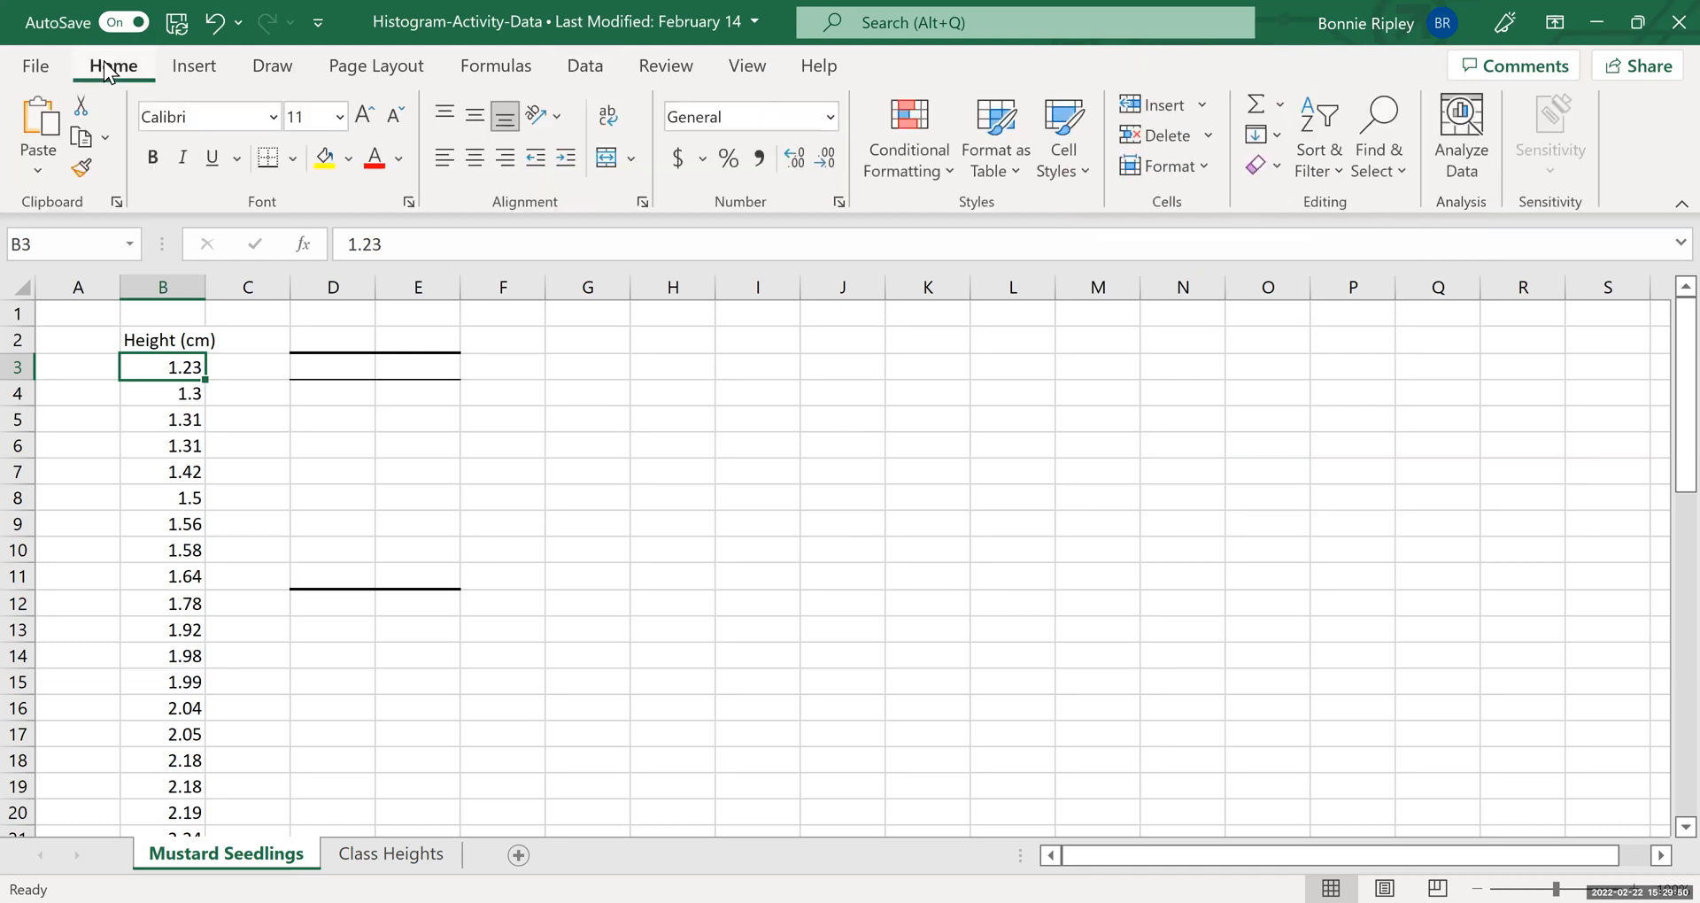
{"action": "left_click", "coordinate": [580, 67]}
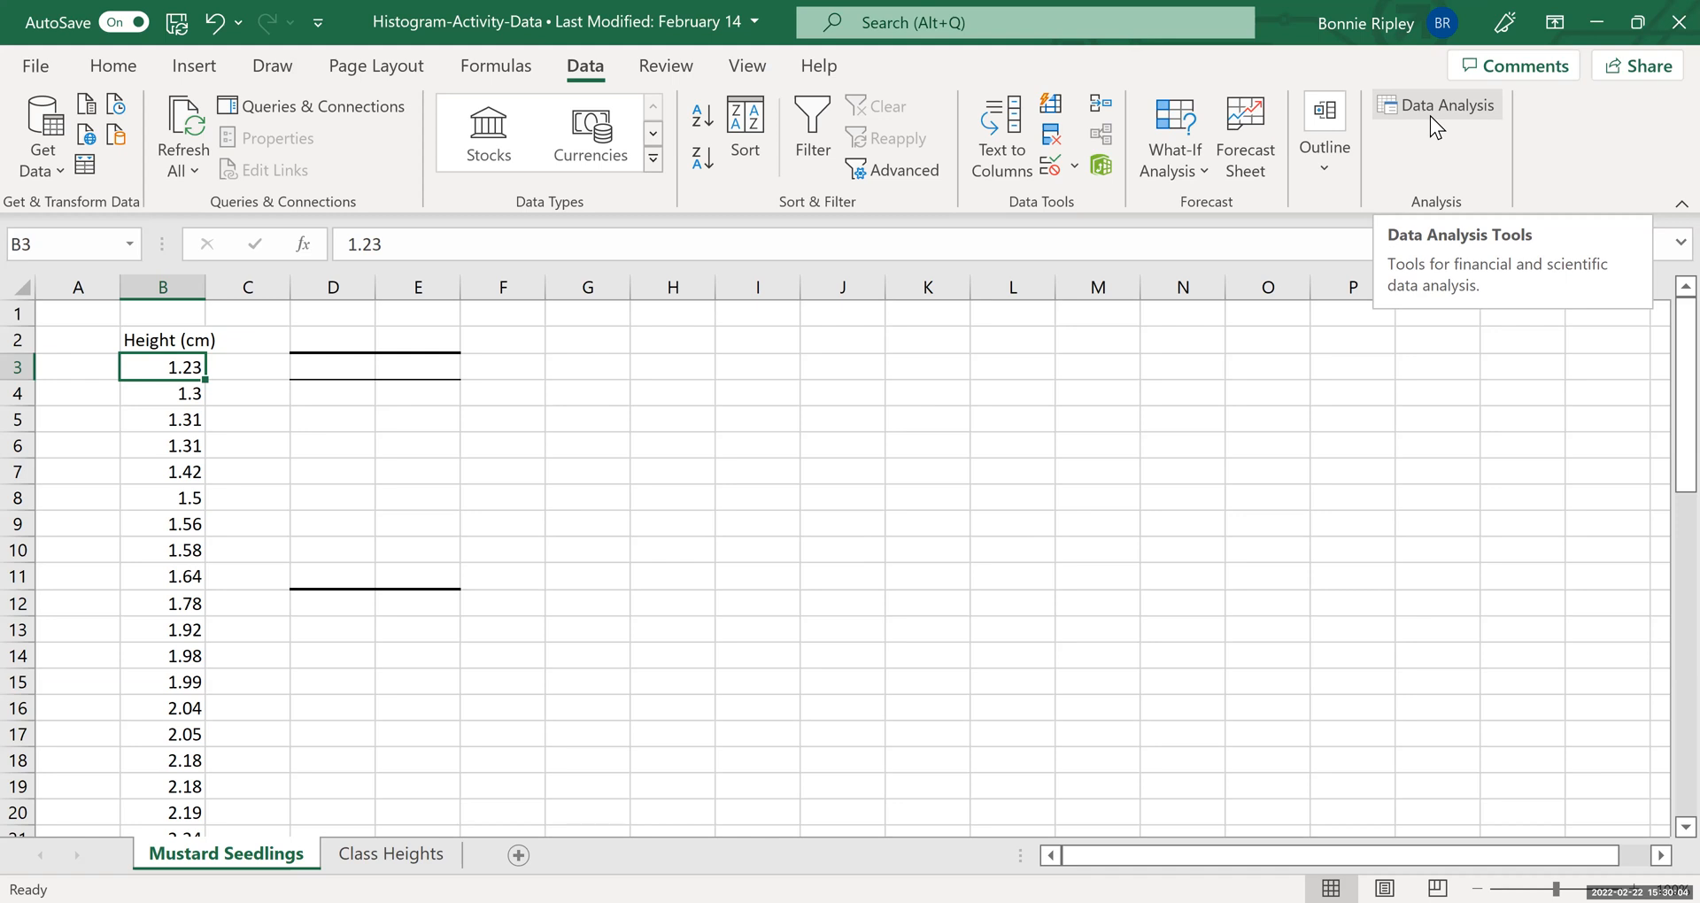
{"action": "left_click", "coordinate": [337, 378]}
{"action": "left_click", "coordinate": [160, 371]}
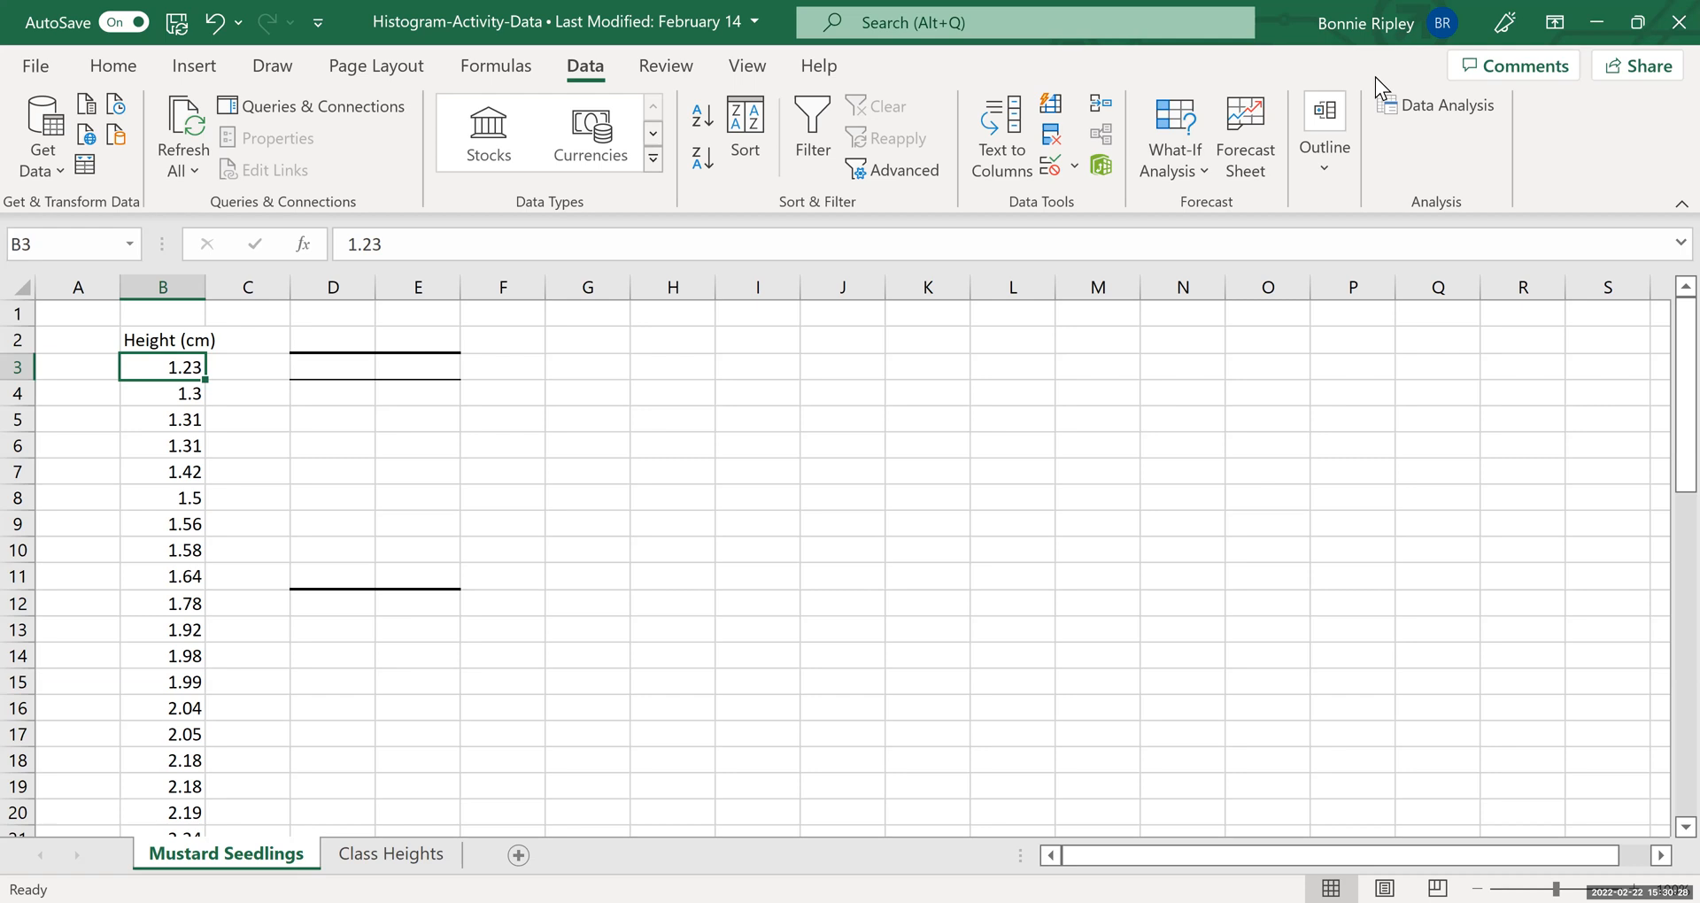
{"action": "left_click", "coordinate": [1415, 103]}
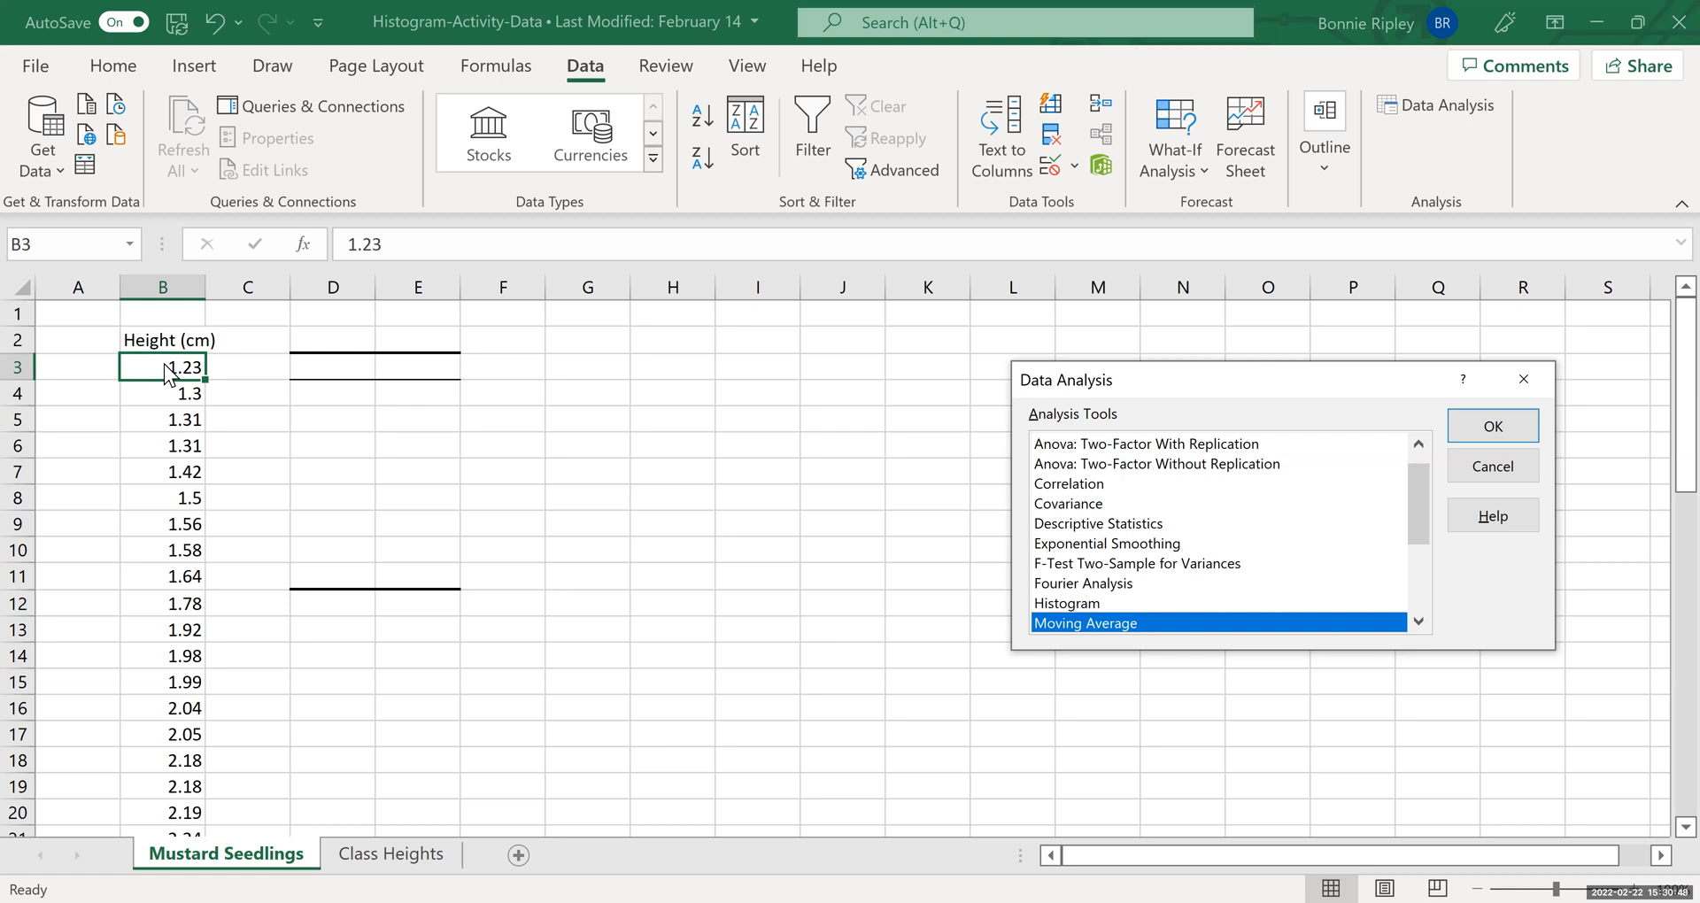
{"action": "left_click", "coordinate": [1039, 604]}
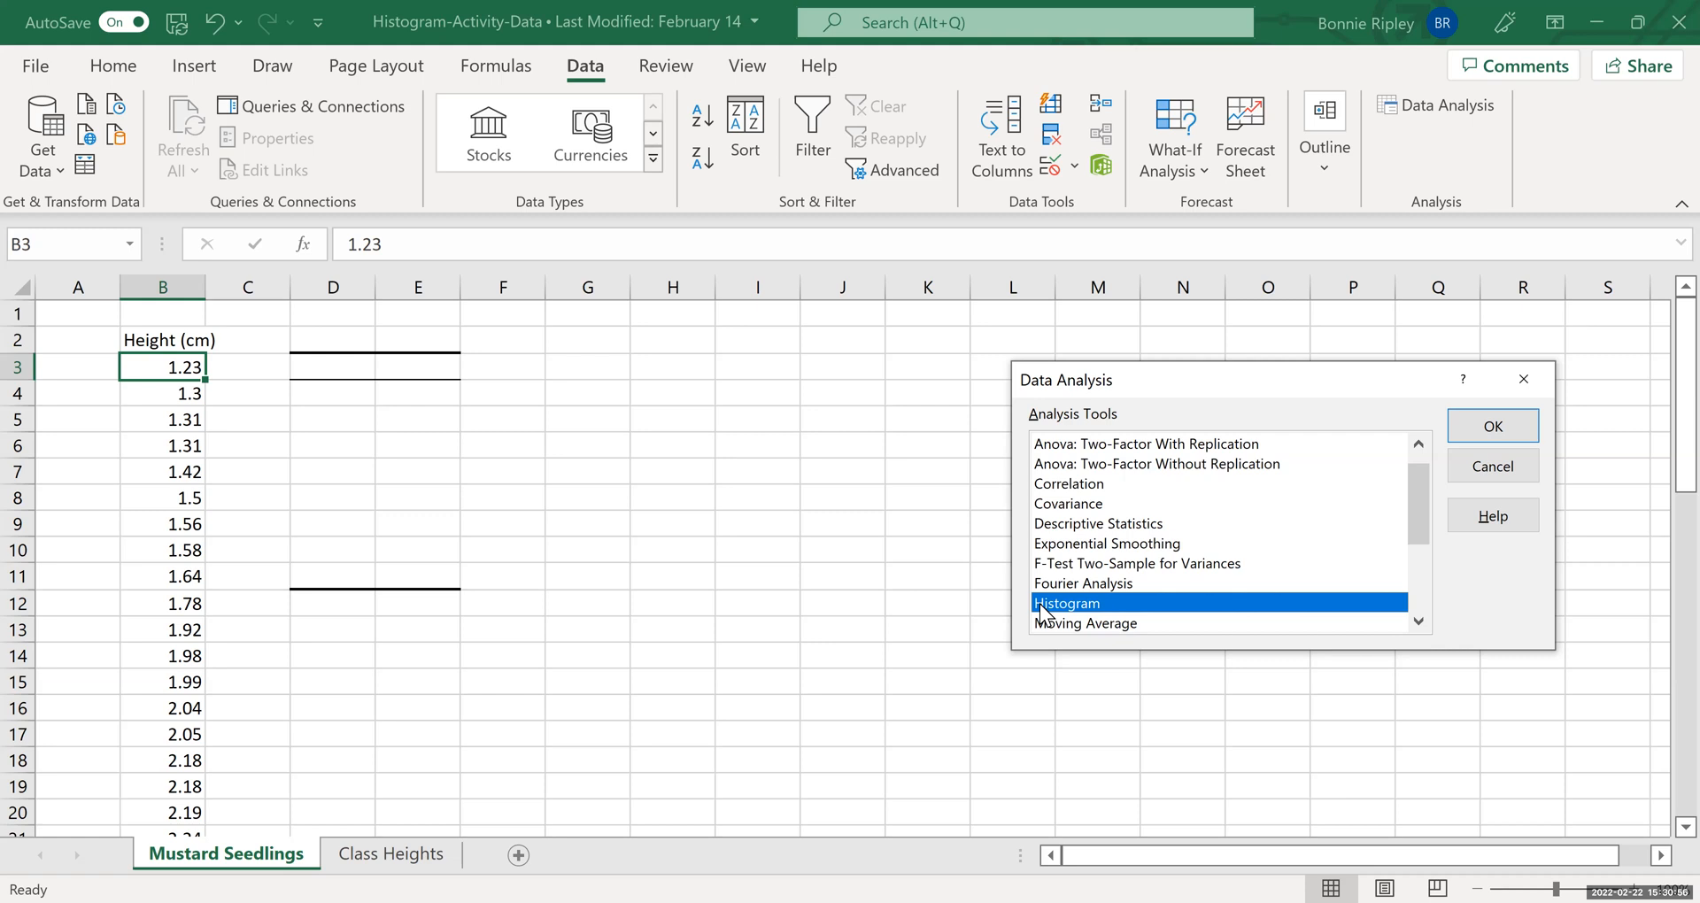
{"action": "left_click", "coordinate": [1473, 431]}
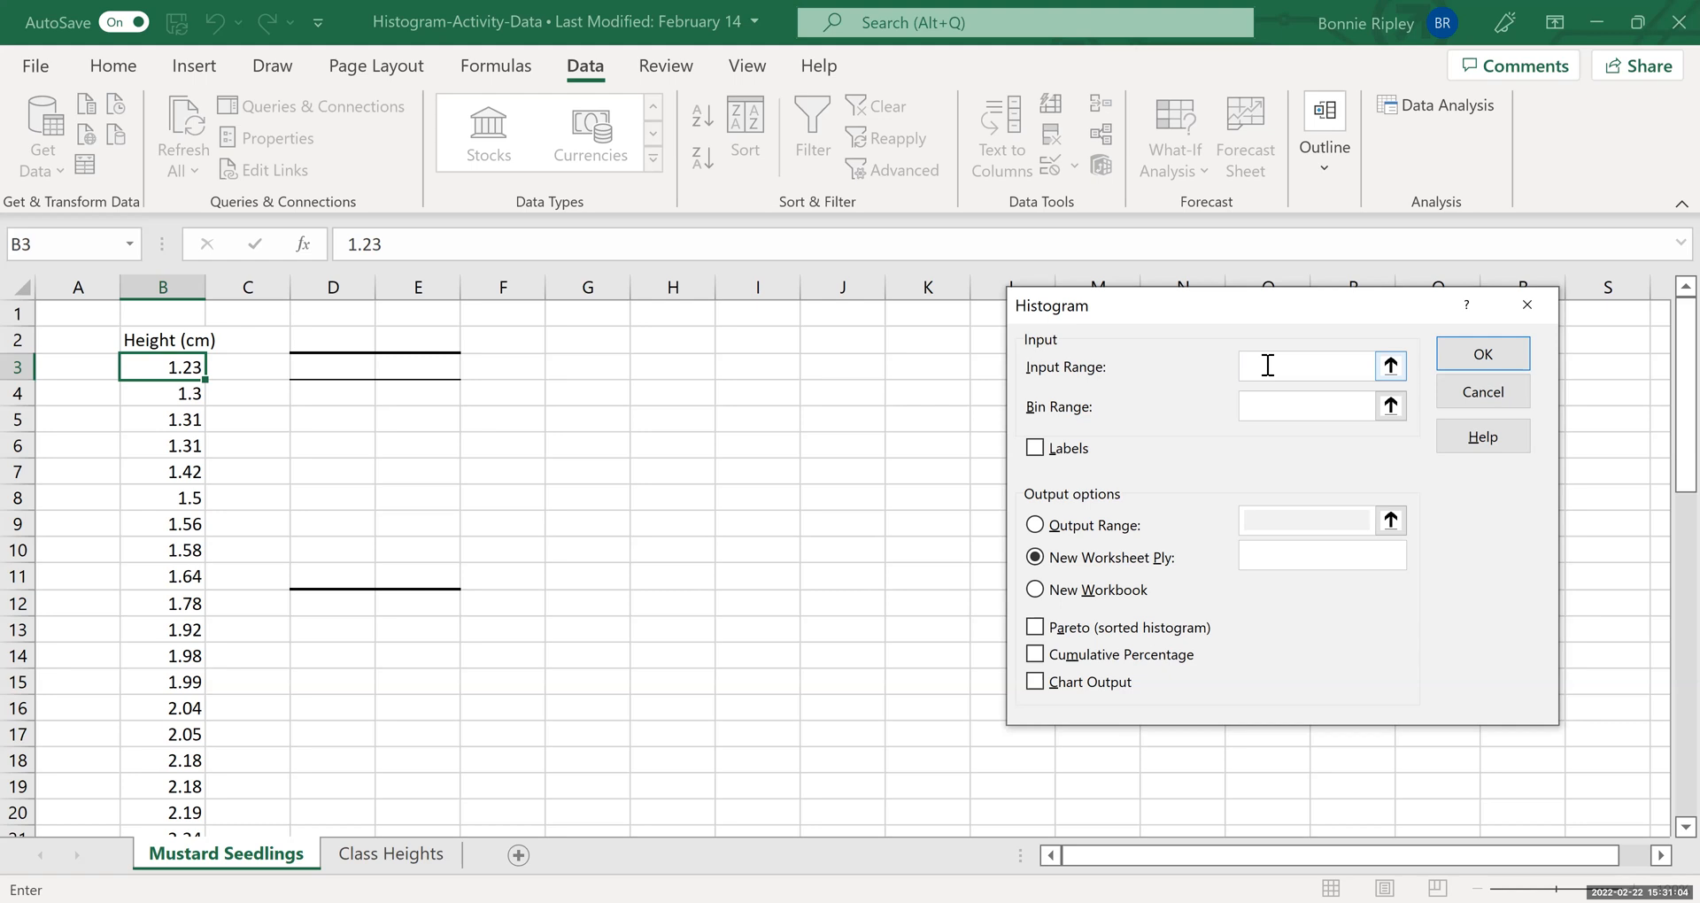
Step: Set the histogram's input range to the seedling heights in $B$3:$B$53
{"action": "left_click", "coordinate": [143, 372]}
{"action": "key", "text": "ctrl+shift+Down"}
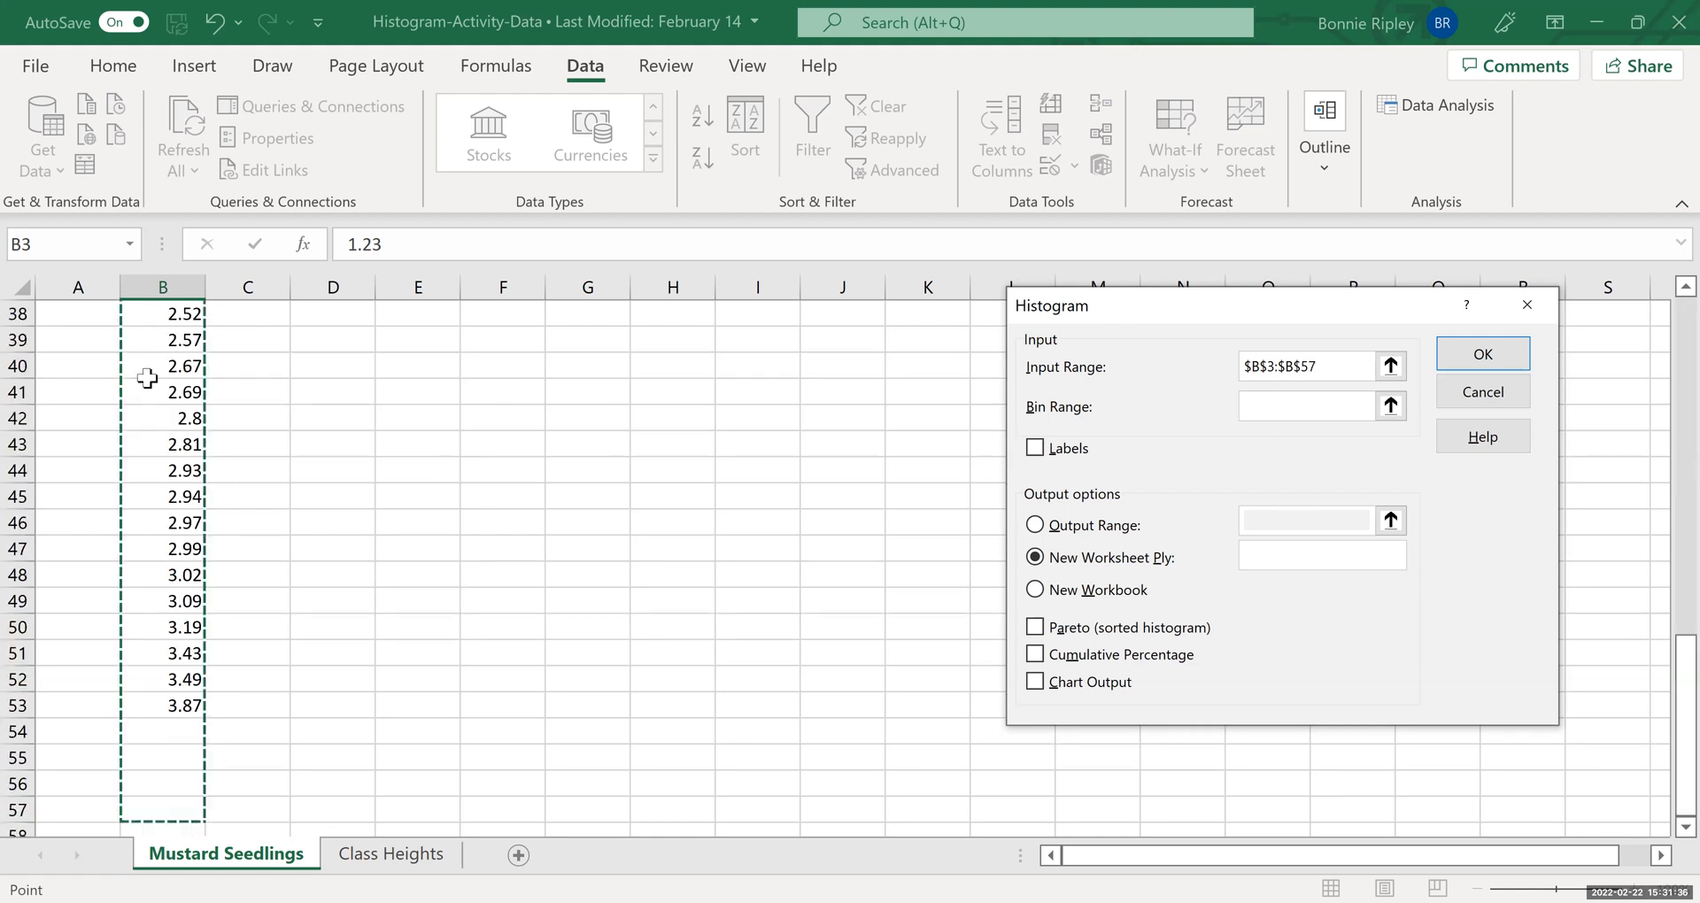
{"action": "key", "text": "ctrl+shift+Up"}
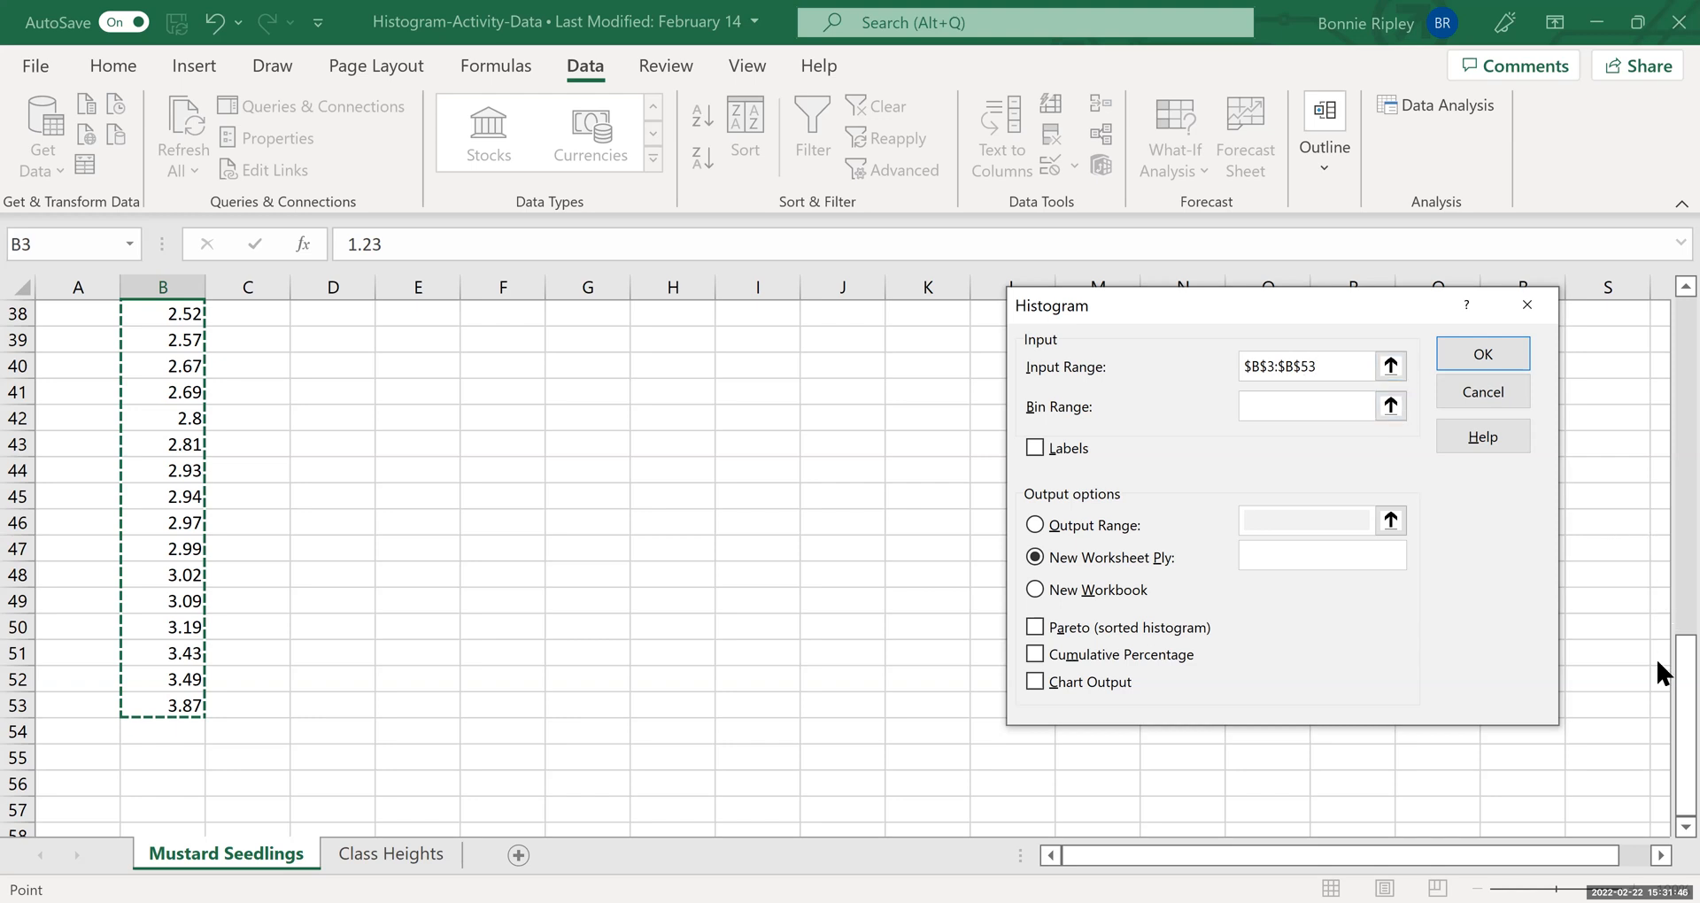
{"action": "left_click_drag", "start_coordinate": [1678, 674], "coordinate": [1678, 395]}
{"action": "scroll", "coordinate": [1656, 331], "scroll_direction": "up", "scroll_amount": 9}
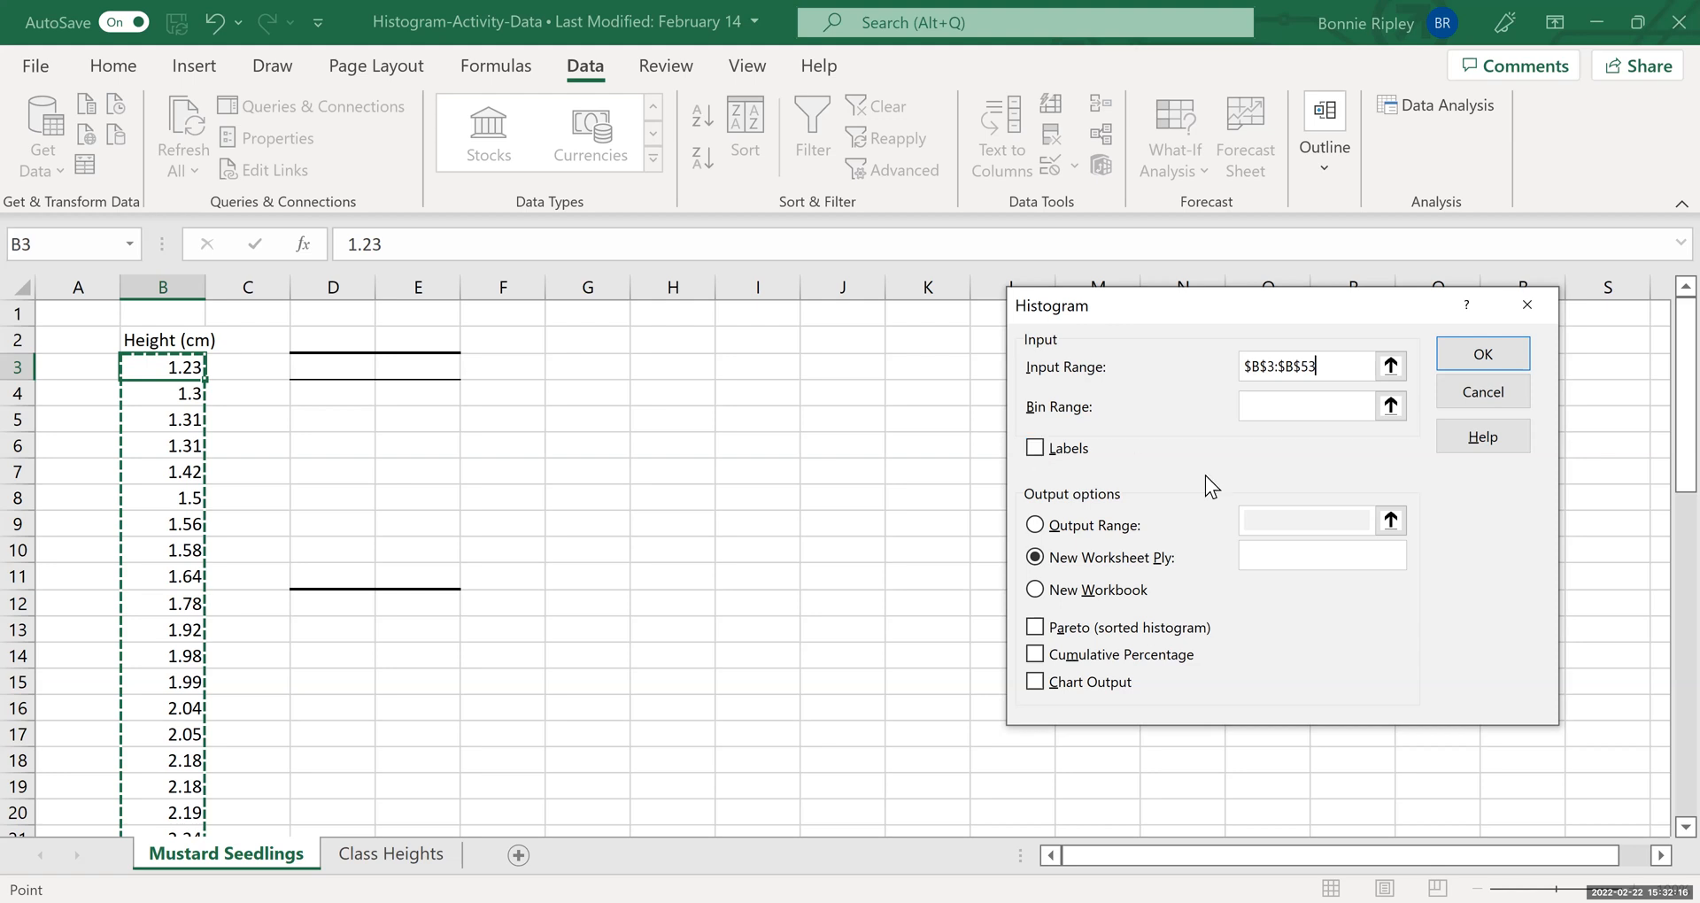
Step: Set the output range to $D$3, enable Chart Output and generate the histogram
{"action": "left_click", "coordinate": [1034, 524]}
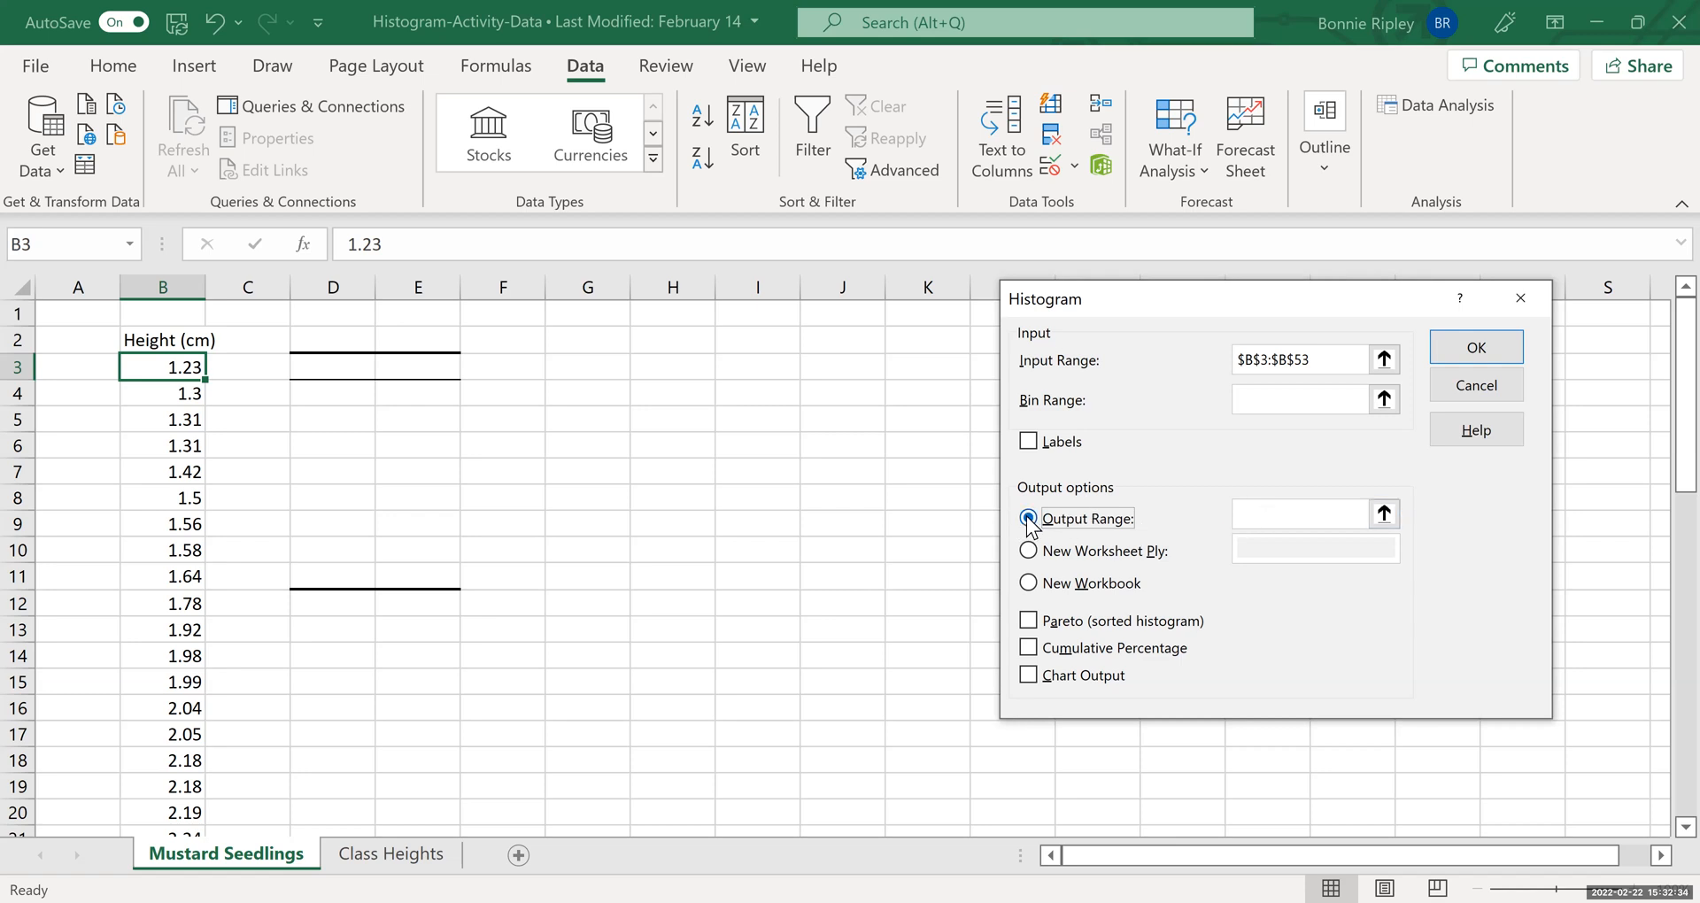
{"action": "left_click", "coordinate": [1254, 514]}
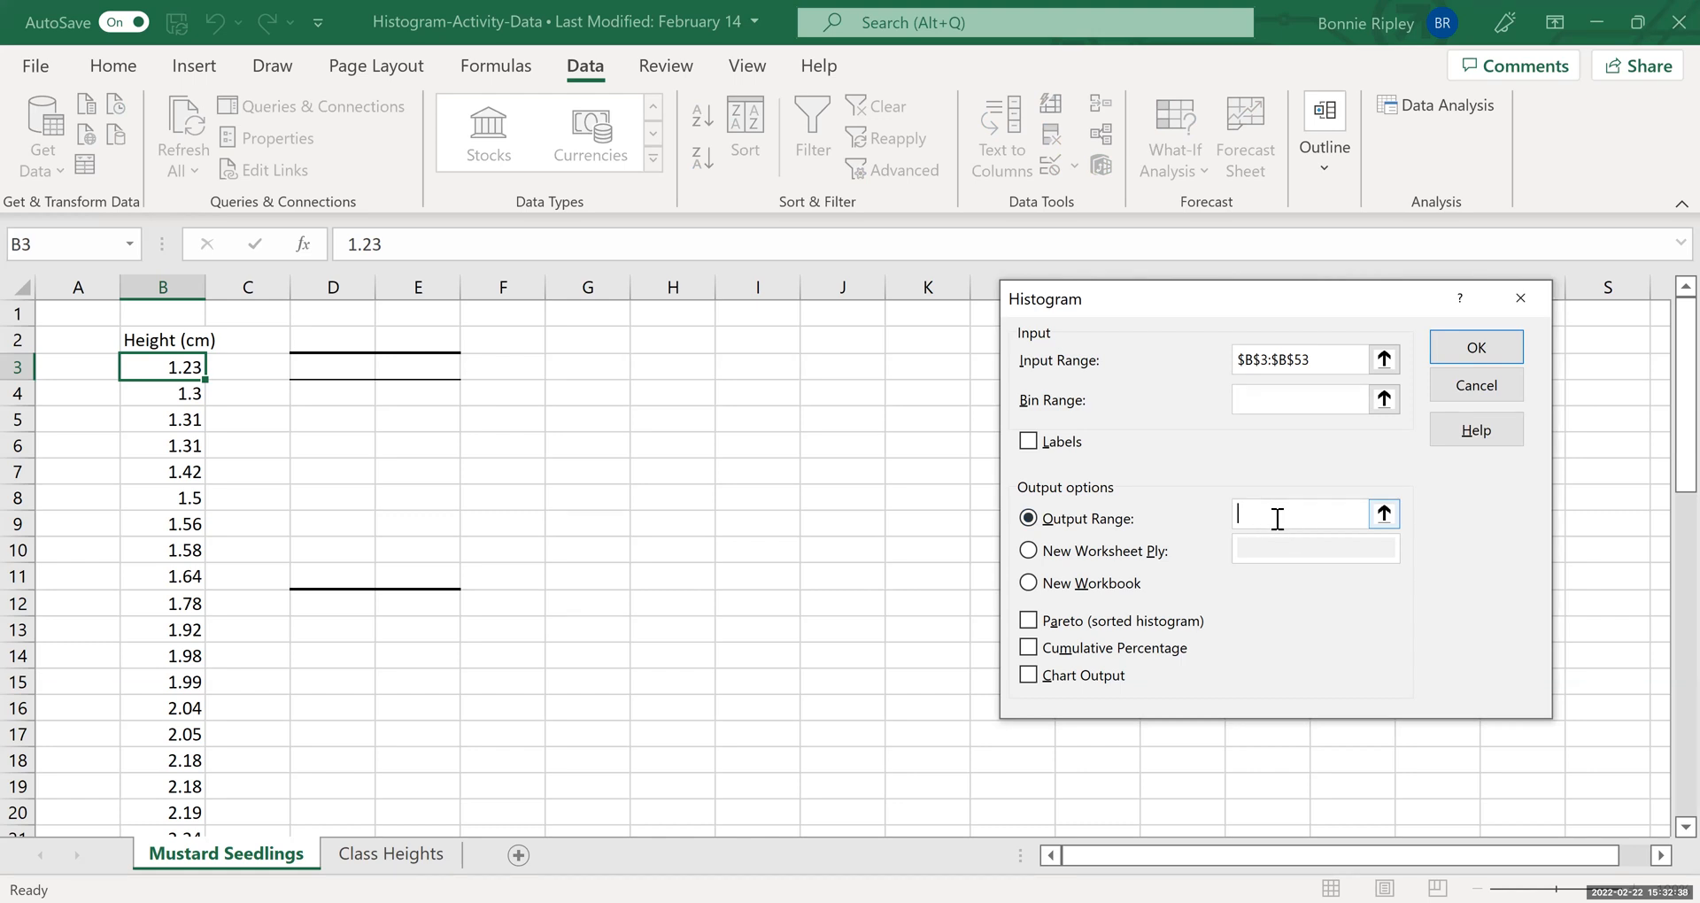
{"action": "left_click", "coordinate": [322, 371]}
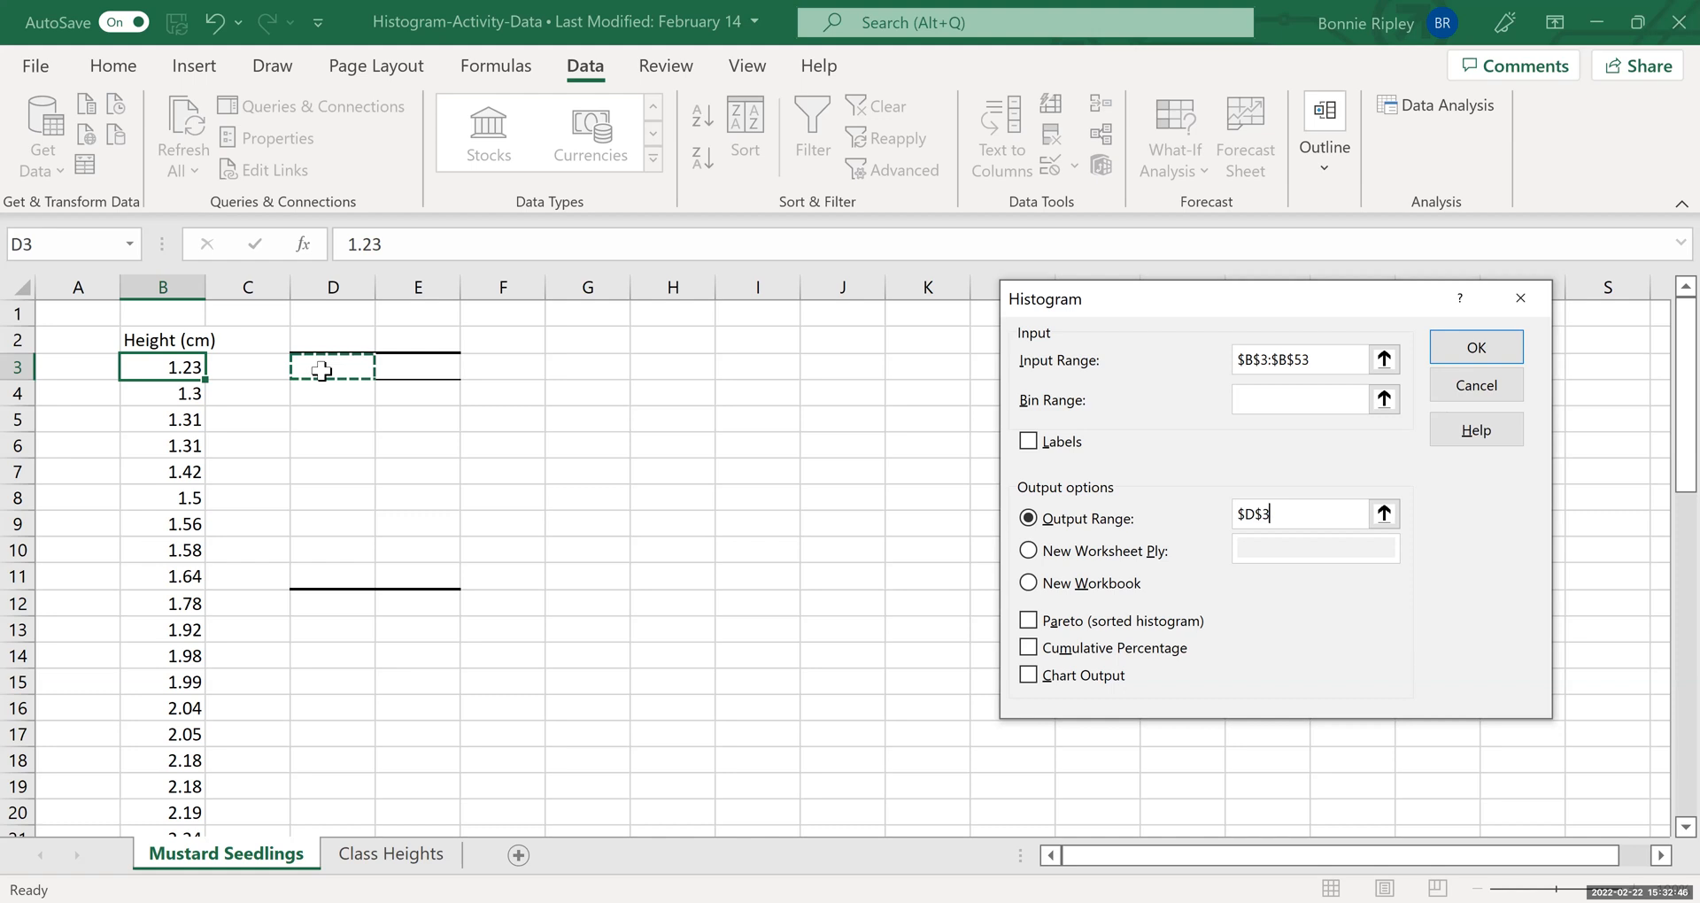
{"action": "left_click", "coordinate": [1029, 675]}
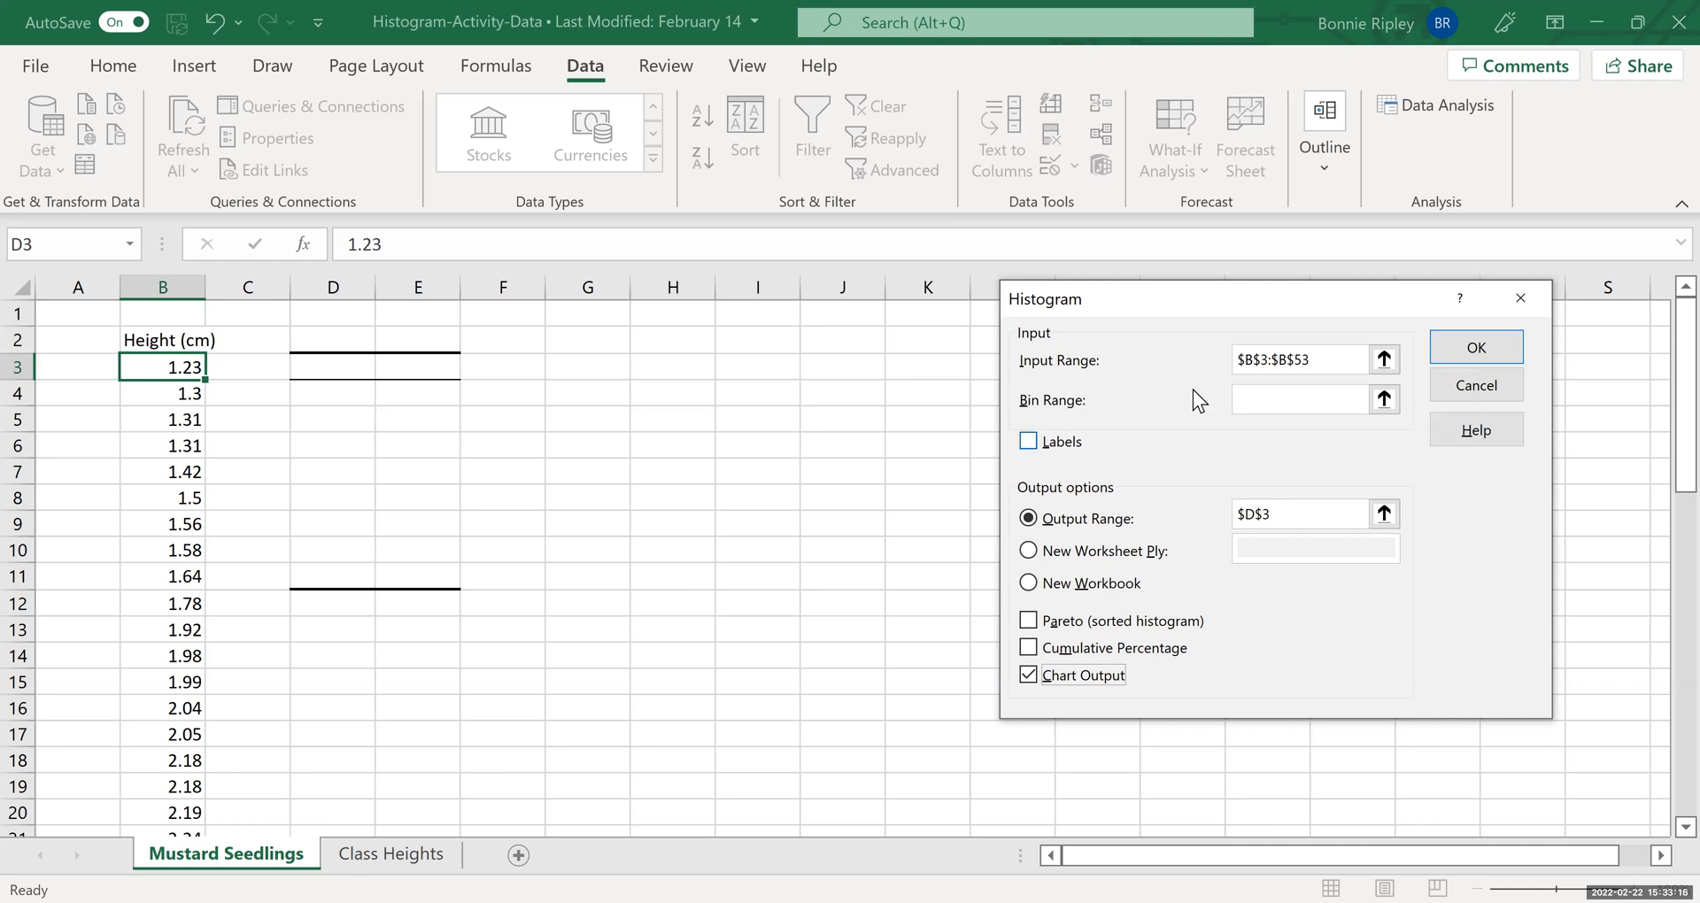
{"action": "left_click", "coordinate": [1456, 349]}
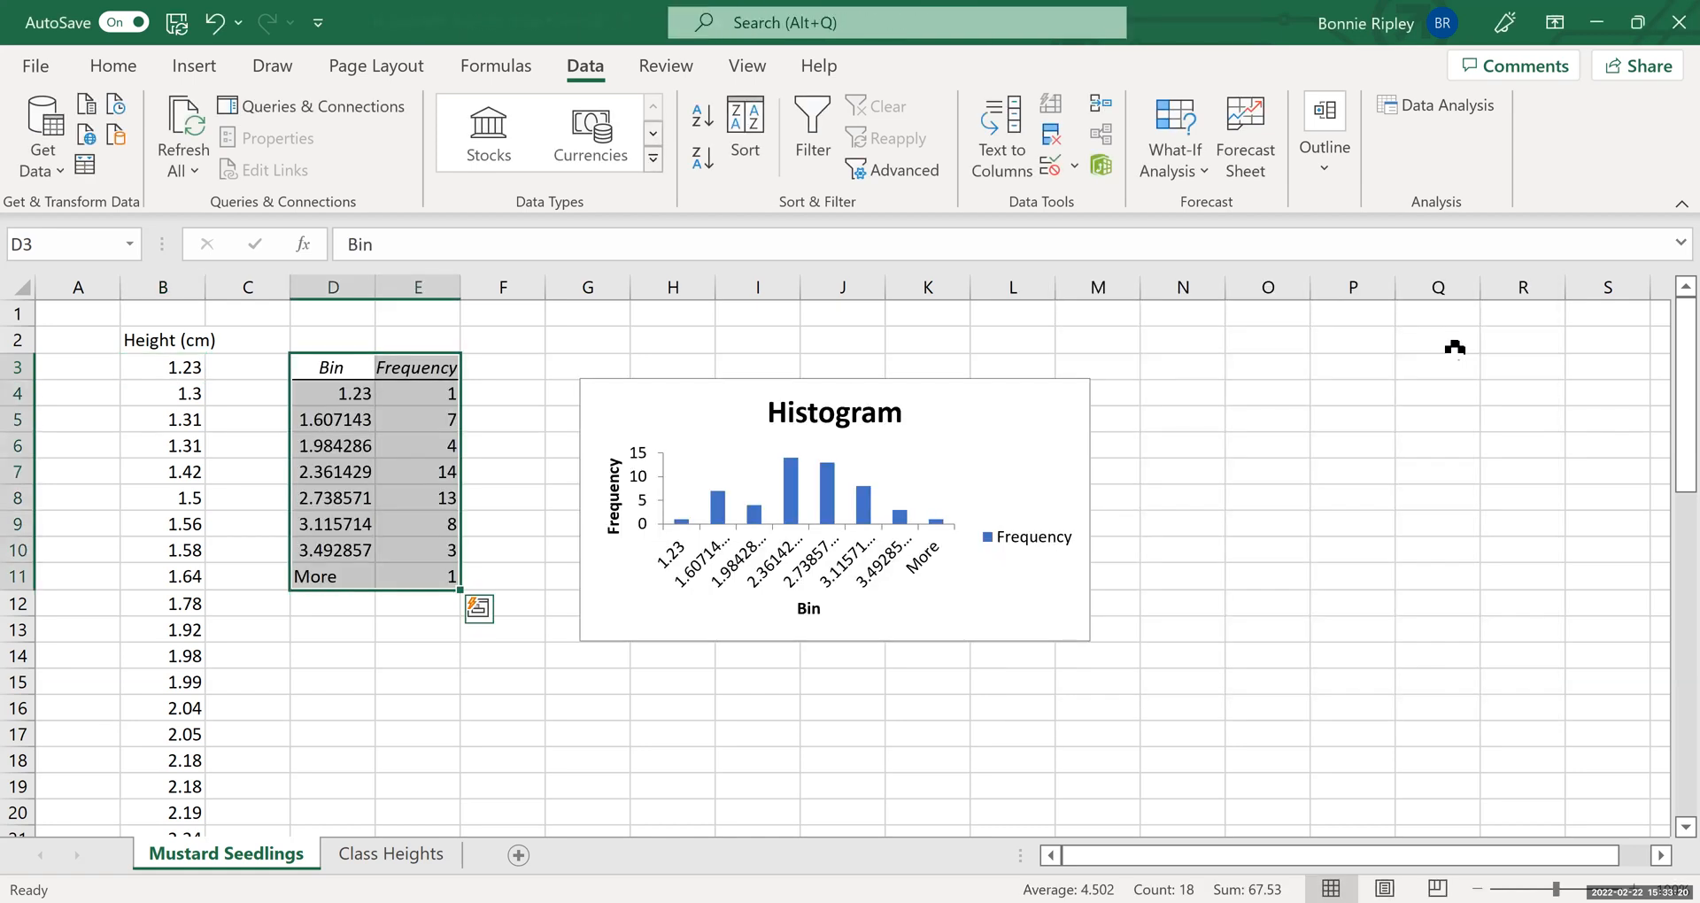
Step: Move the histogram chart closer to the frequency table and enlarge it to cover about cells F2 to M18
{"action": "left_click_drag", "start_coordinate": [618, 410], "coordinate": [554, 363]}
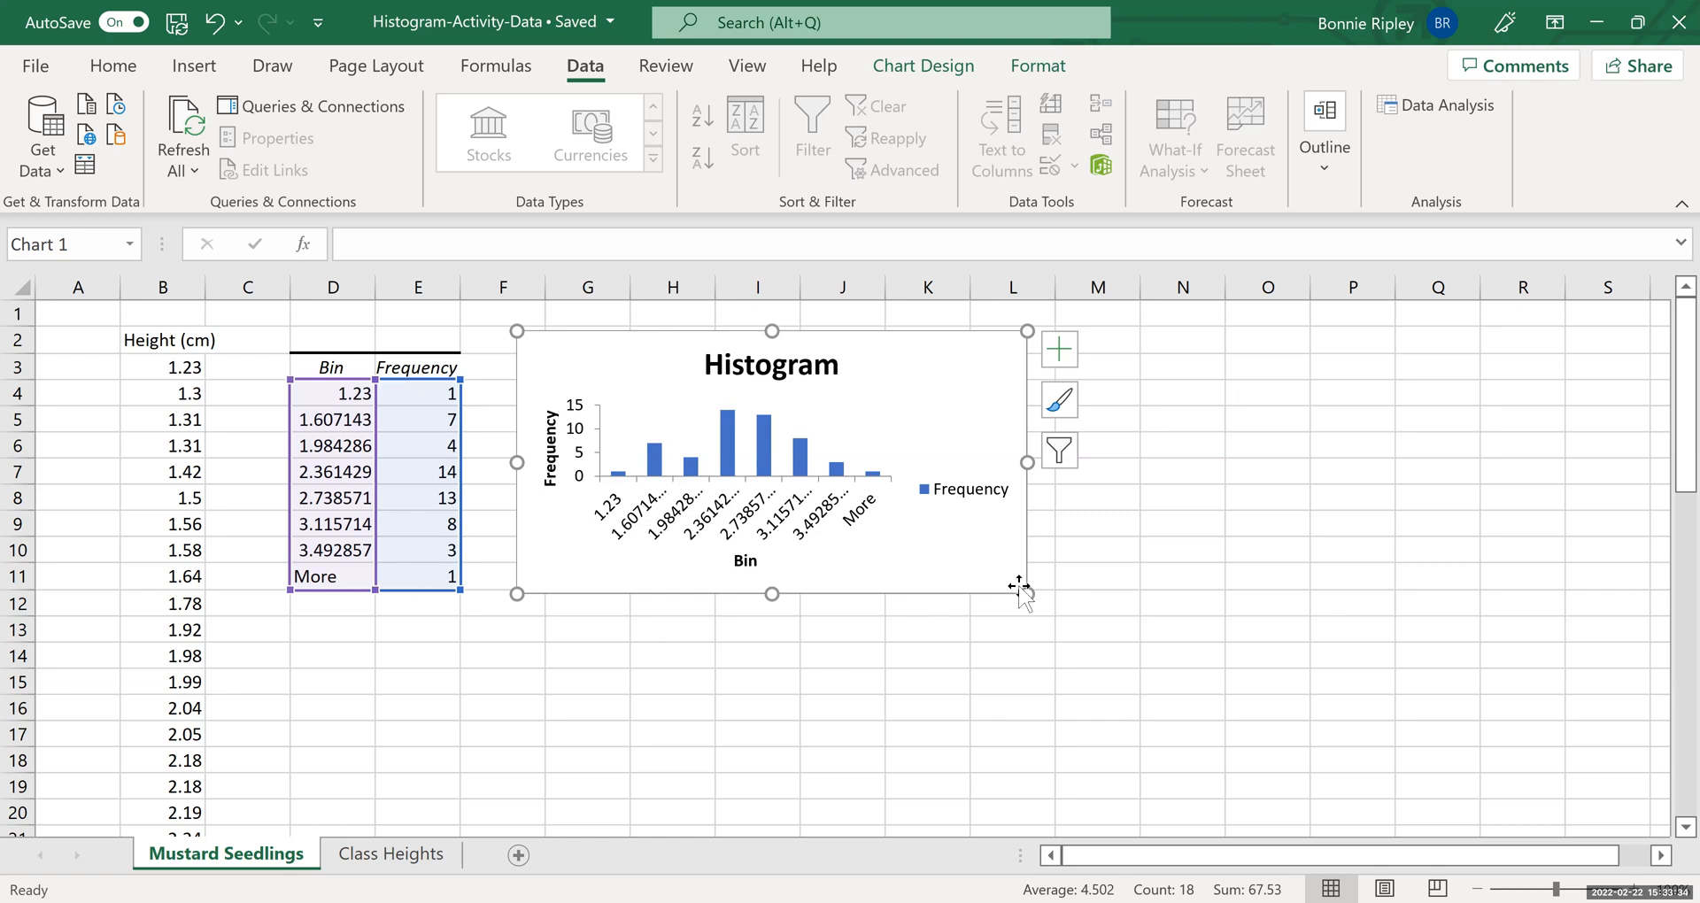
{"action": "left_click_drag", "start_coordinate": [1021, 590], "coordinate": [1148, 759]}
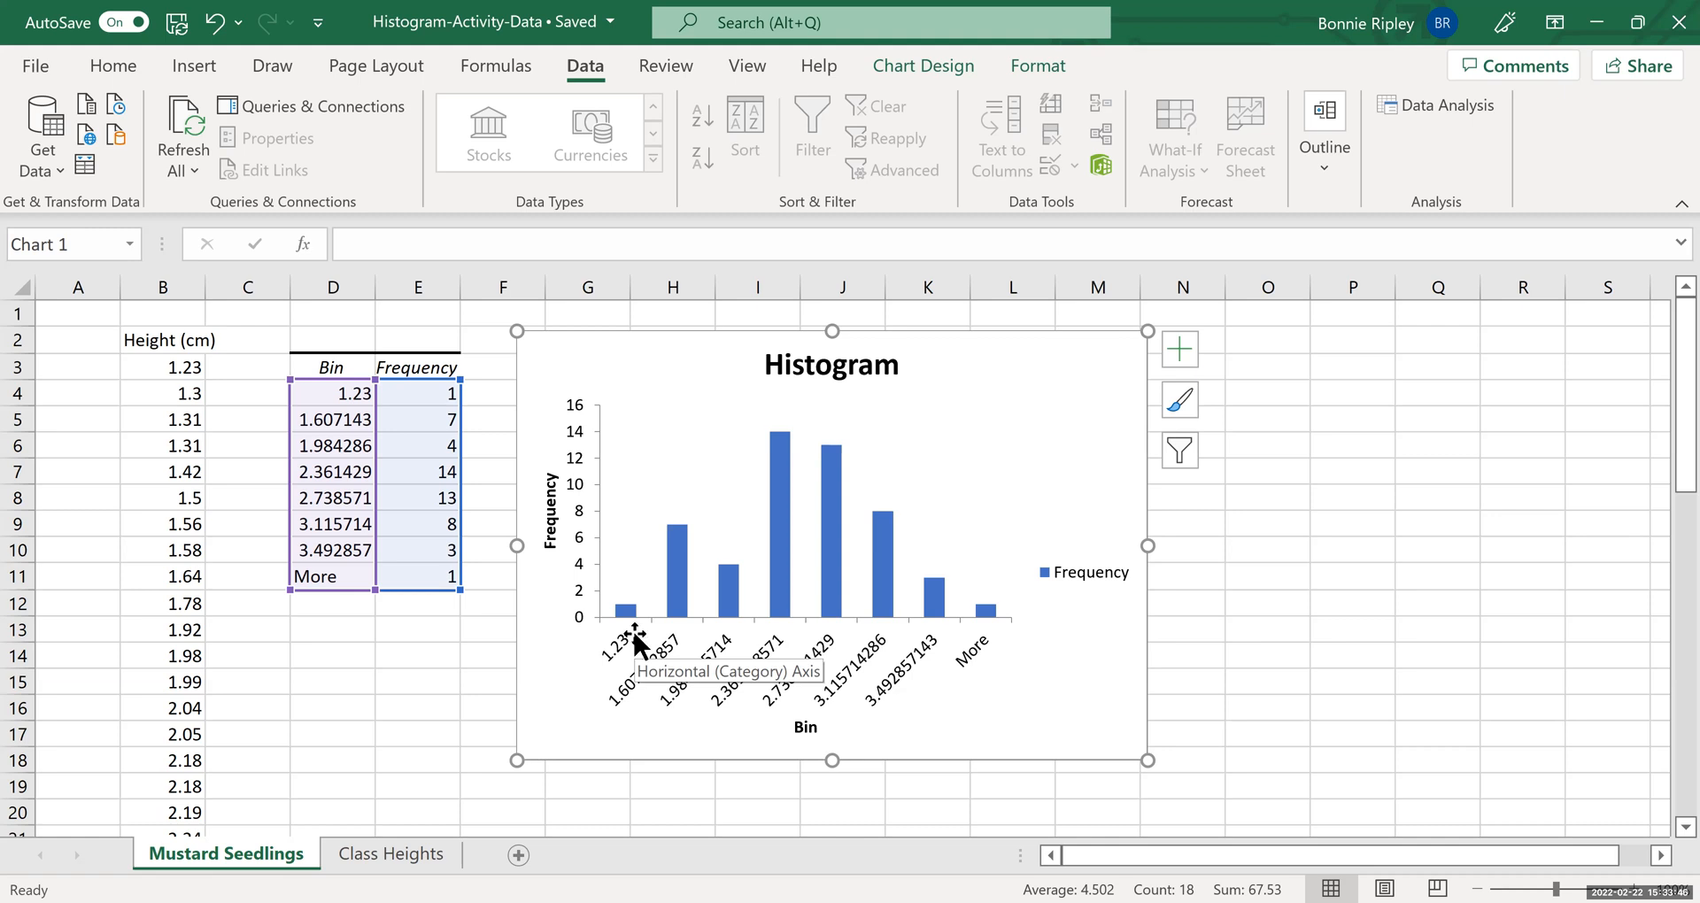
Step: Delete the title and the Frequency legend from the histogram chart
{"action": "left_click", "coordinate": [803, 376]}
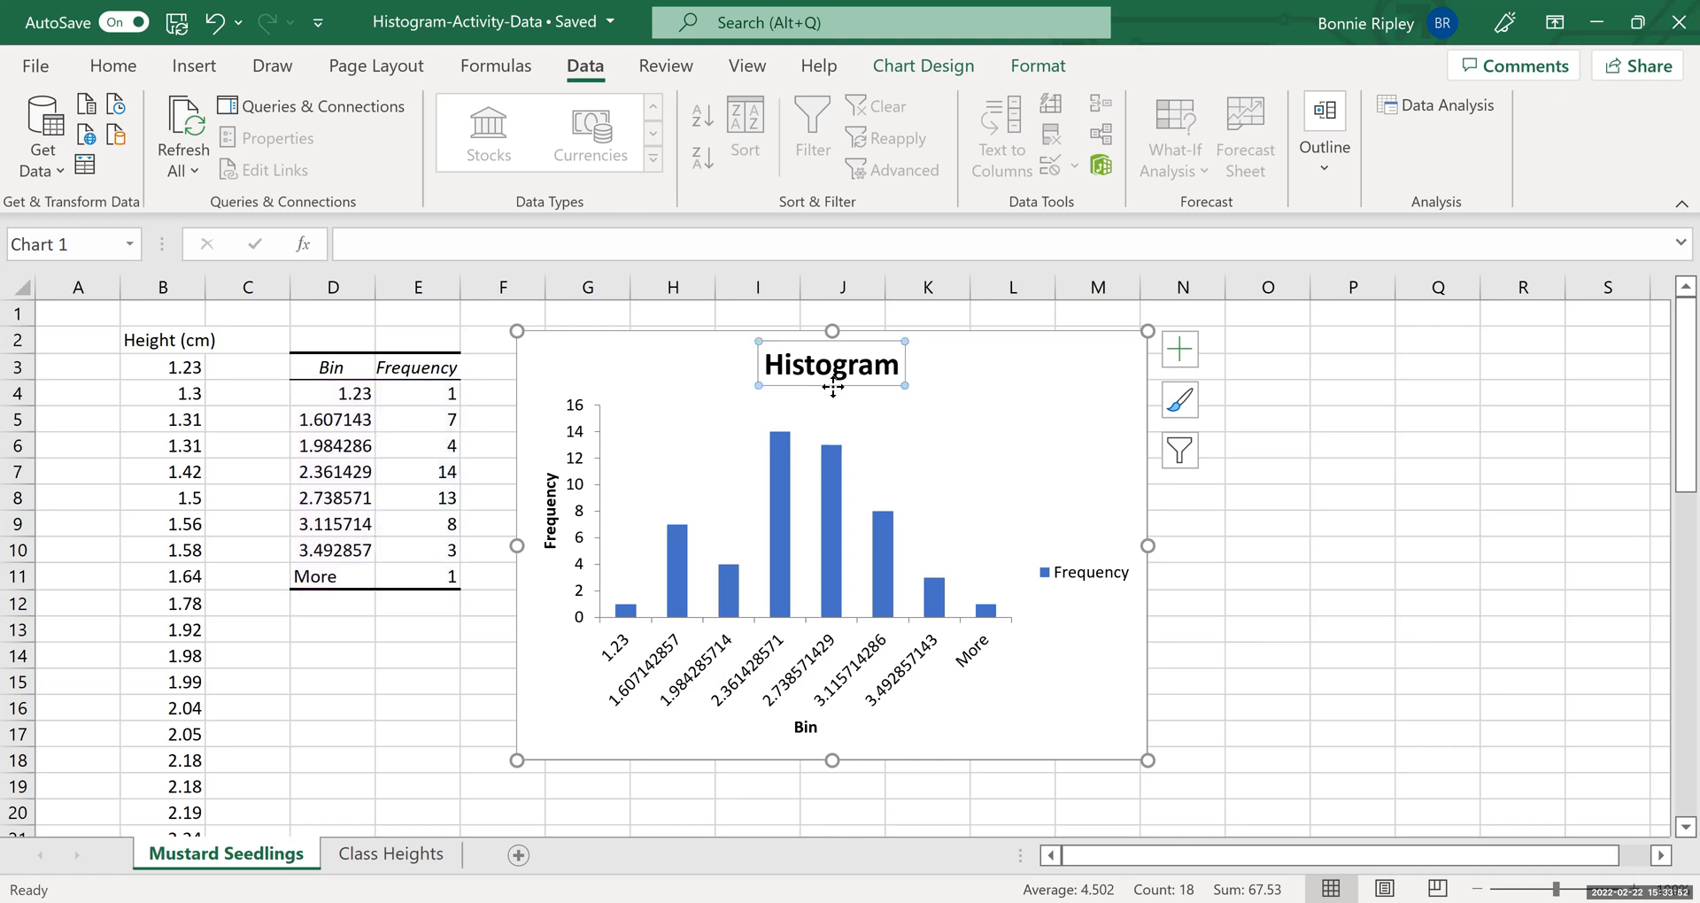
{"action": "key", "text": "Delete"}
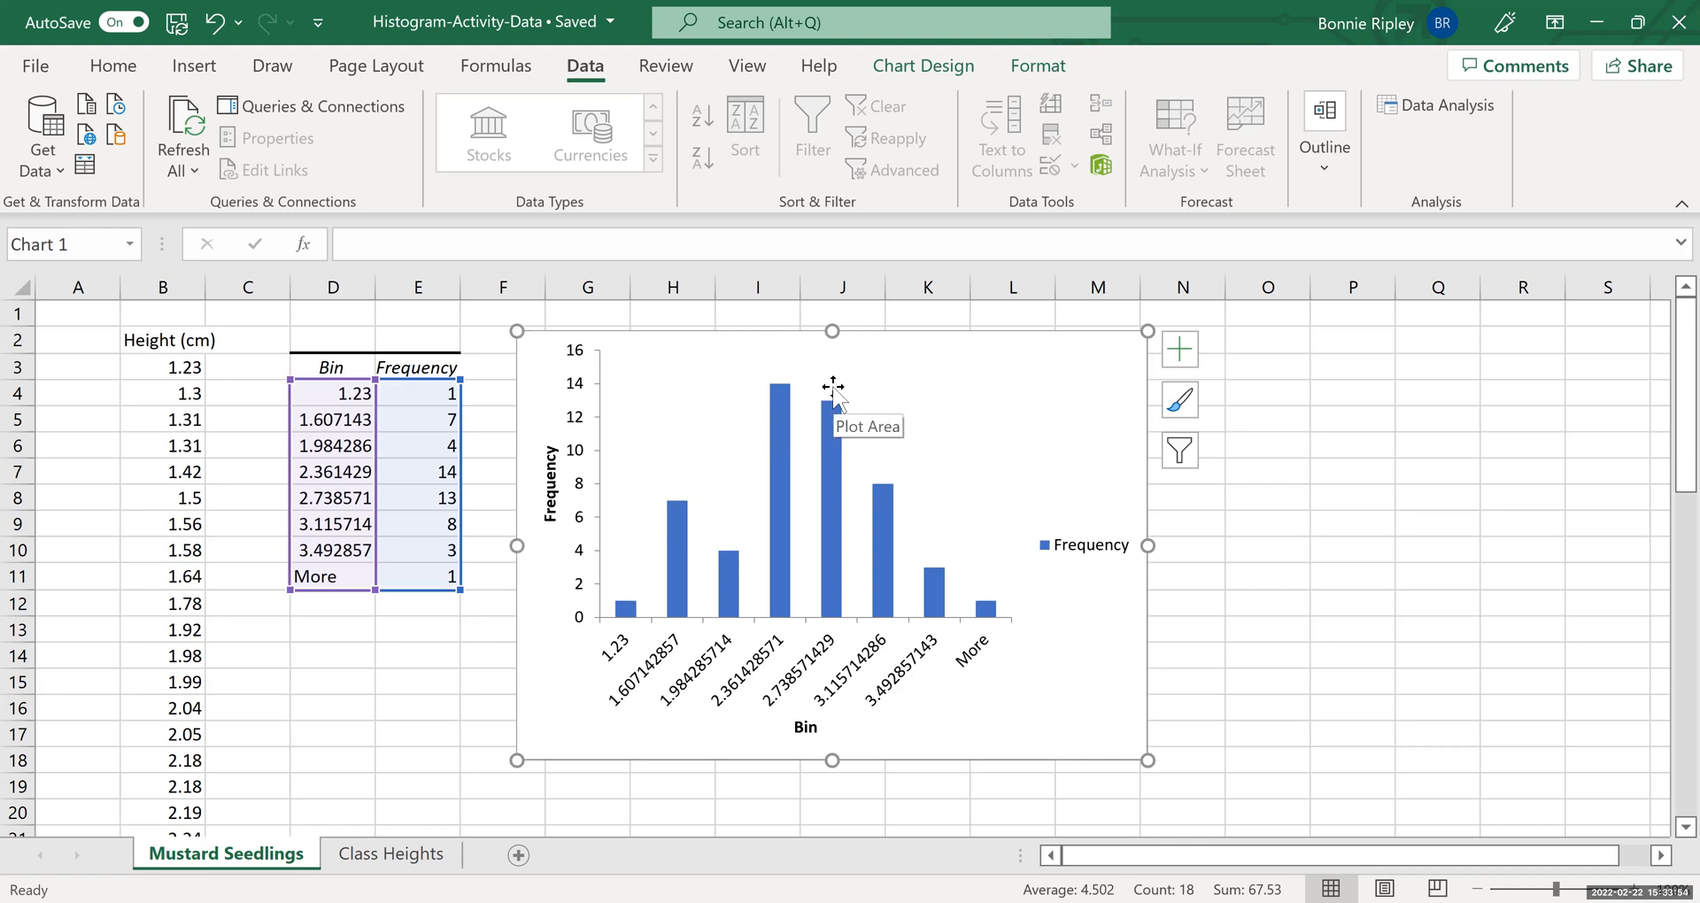
{"action": "left_click", "coordinate": [1068, 549]}
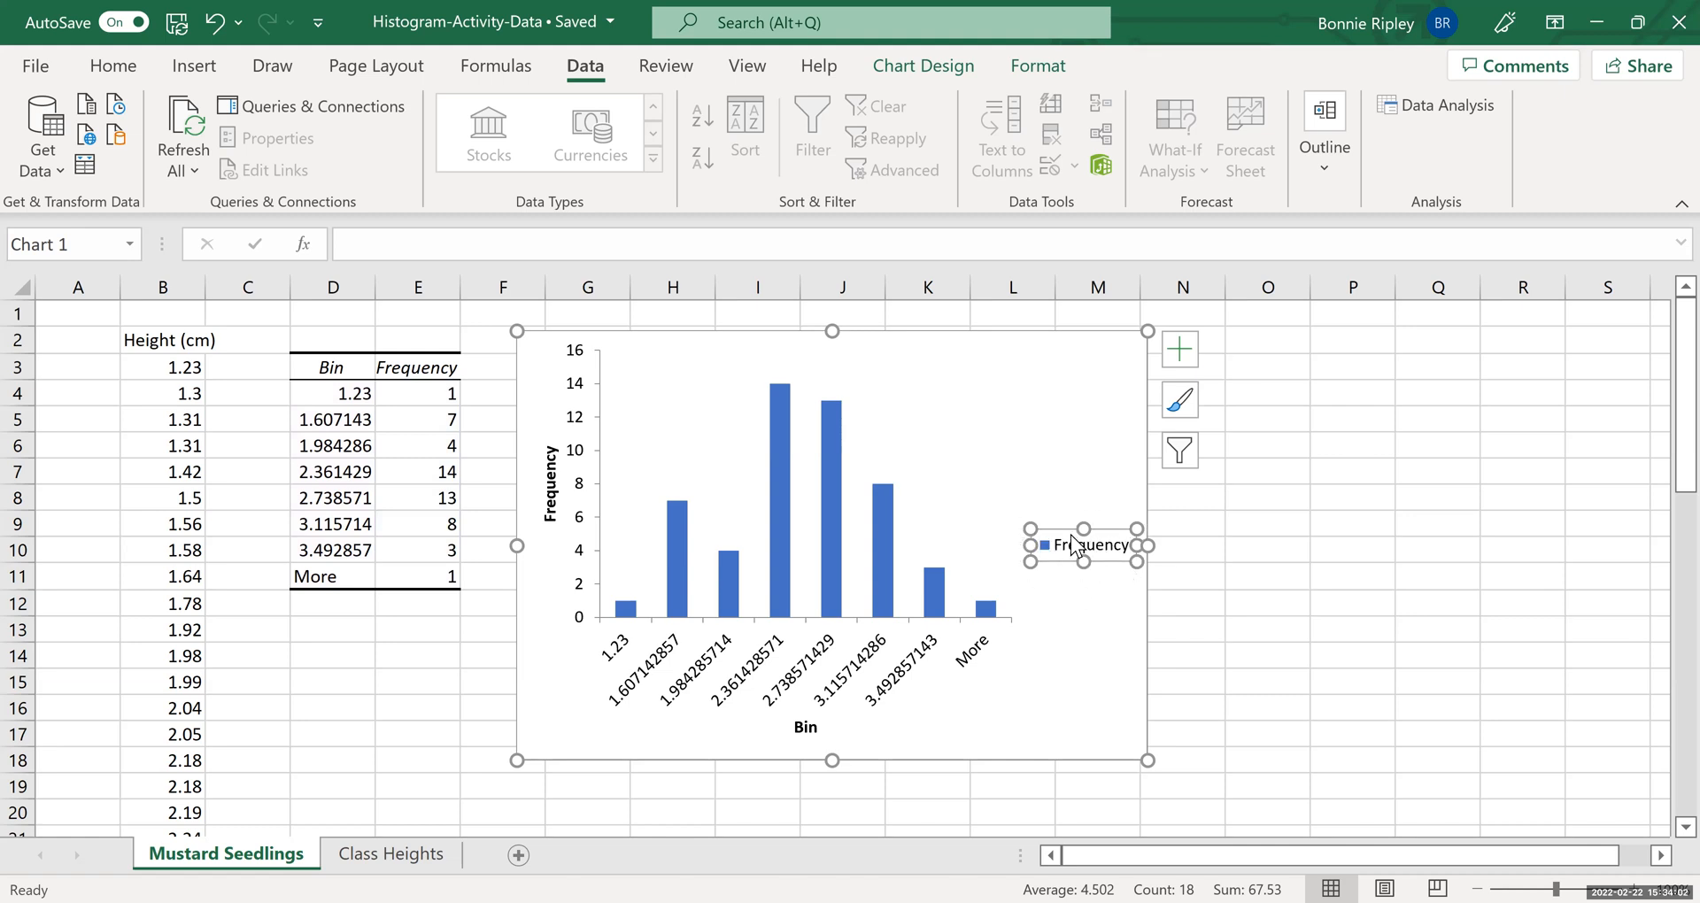
{"action": "left_click", "coordinate": [1071, 538]}
{"action": "key", "text": "Delete"}
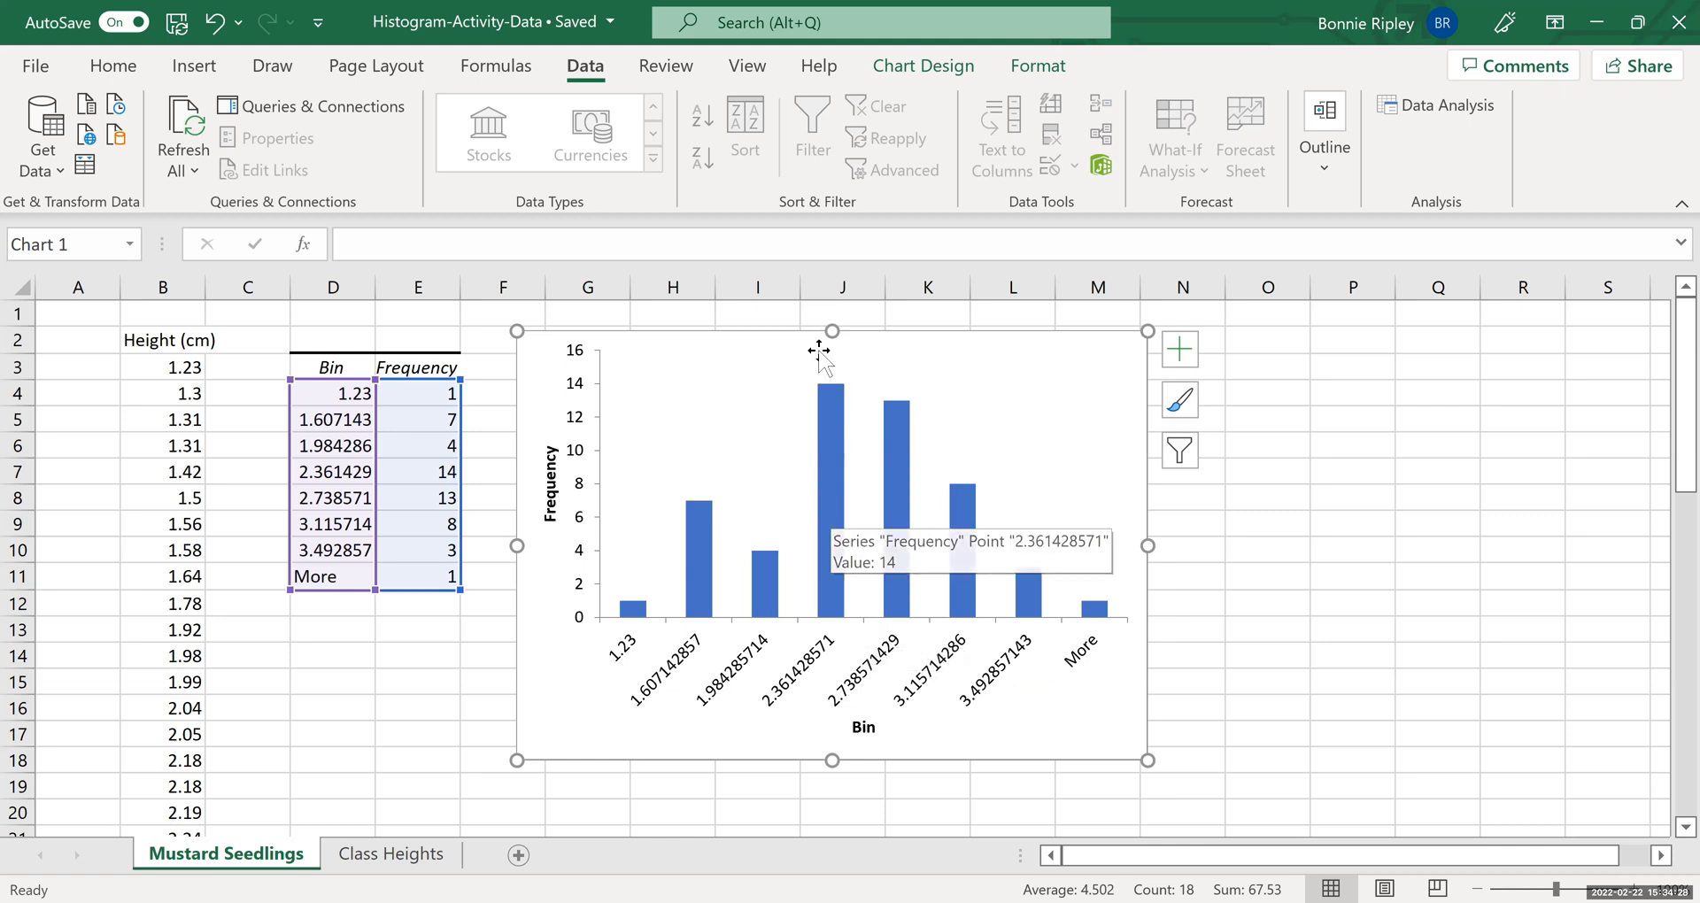
Step: Format the histogram's Frequency data series with a gap width of 1% so the bars nearly touch
{"action": "left_click", "coordinate": [831, 487]}
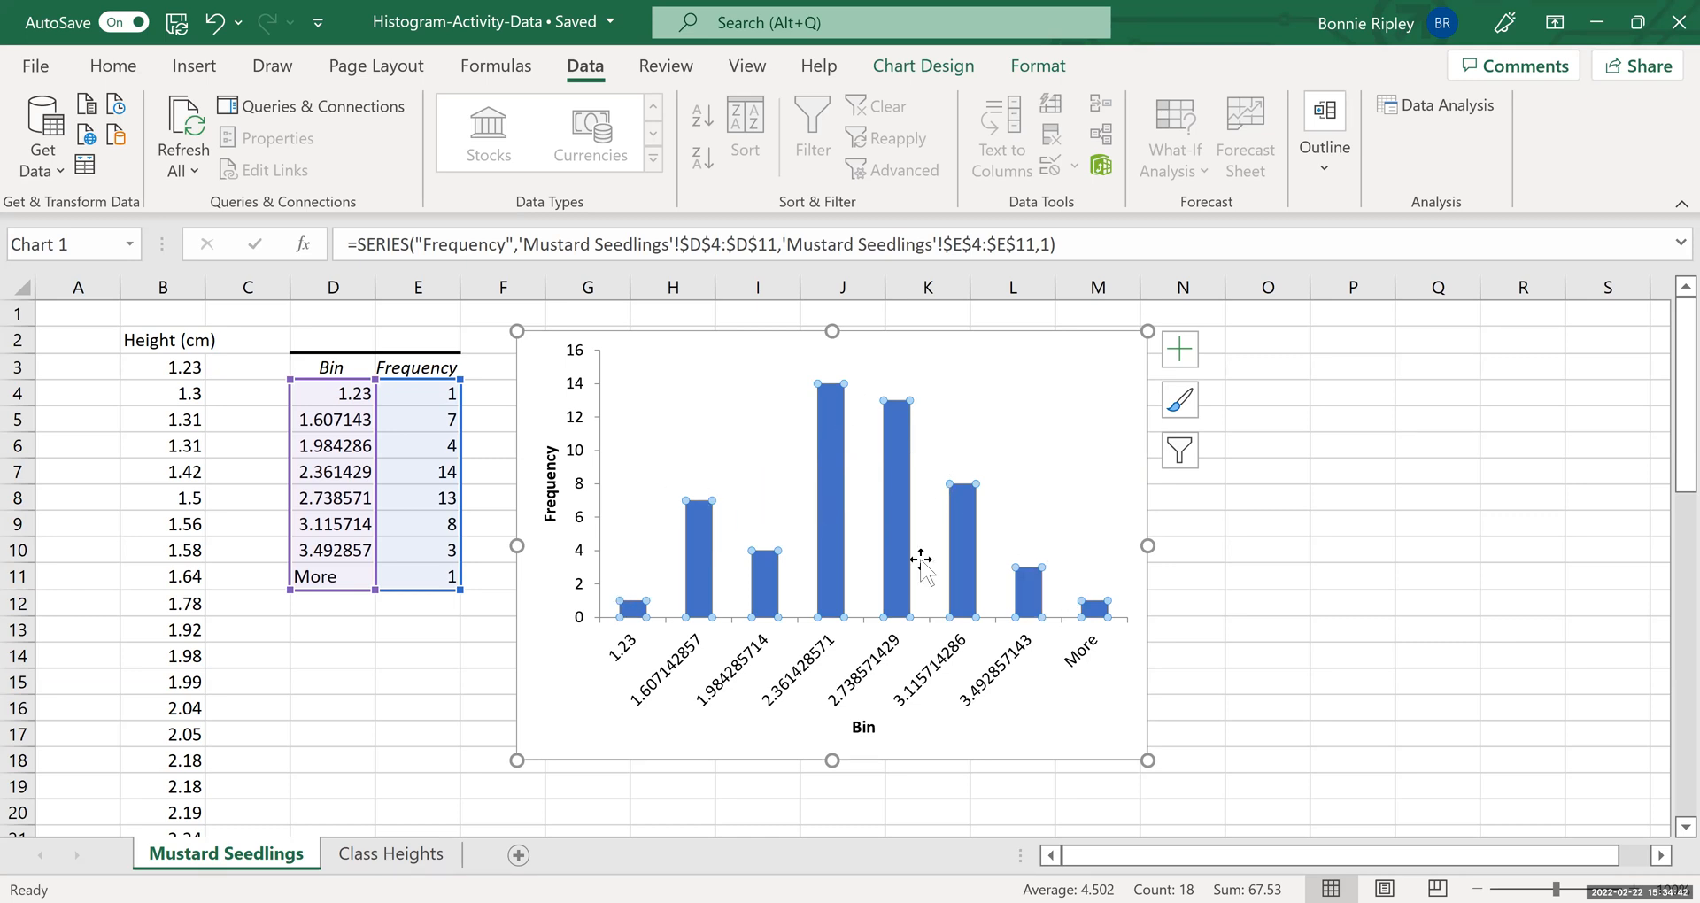
{"action": "right_click", "coordinate": [828, 569]}
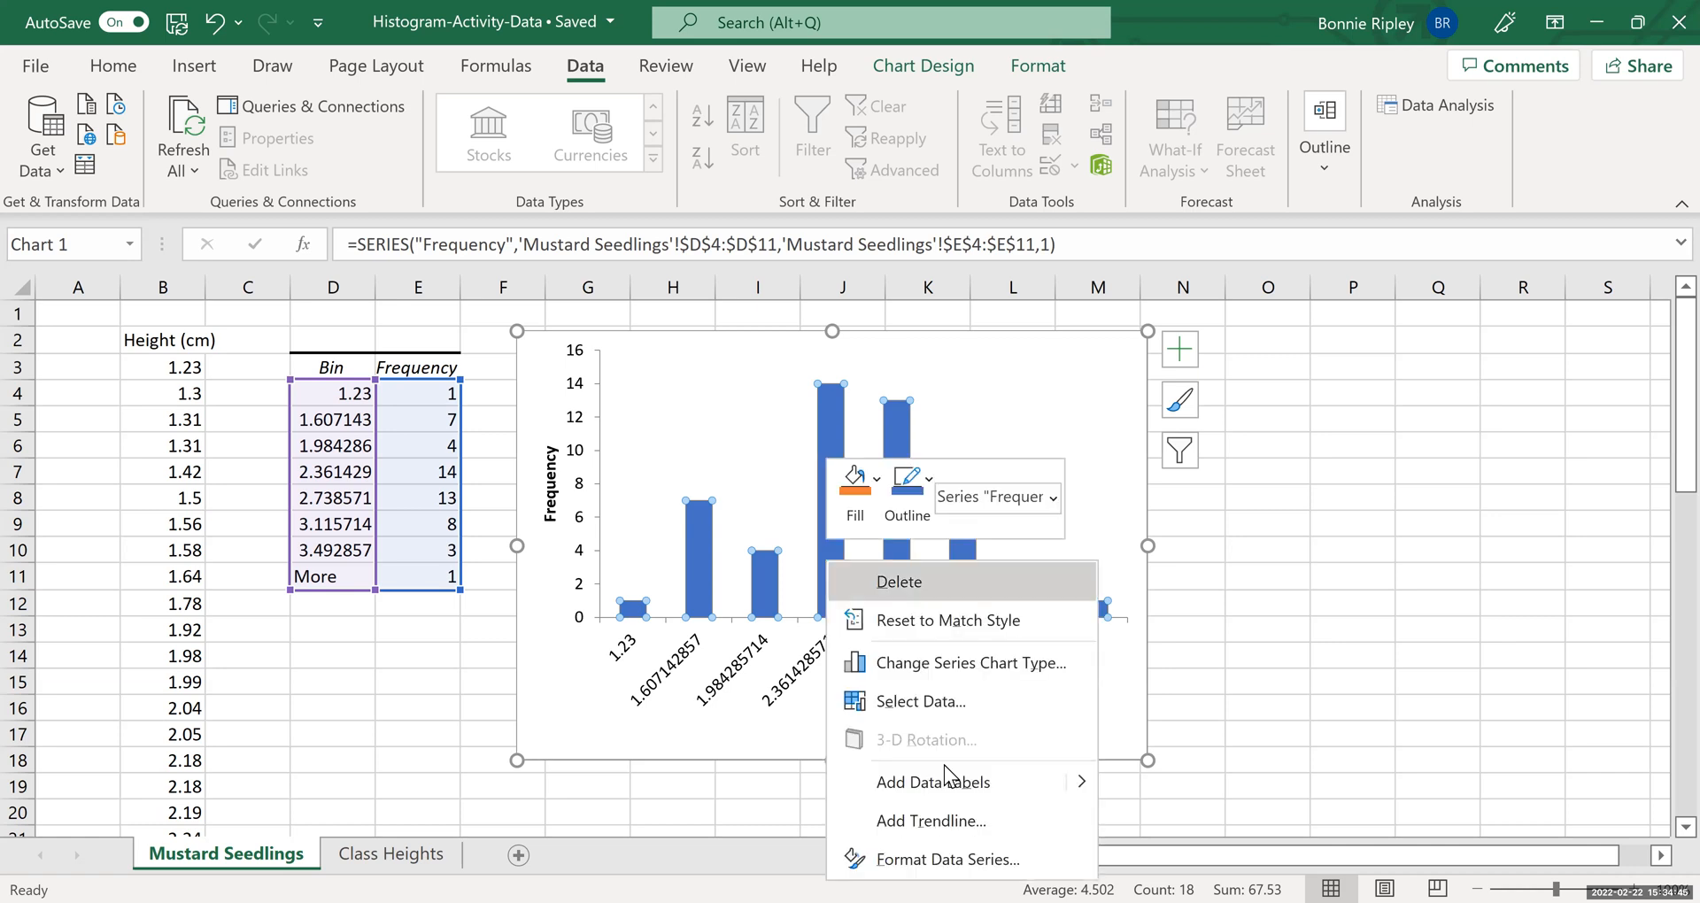
{"action": "left_click", "coordinate": [937, 860]}
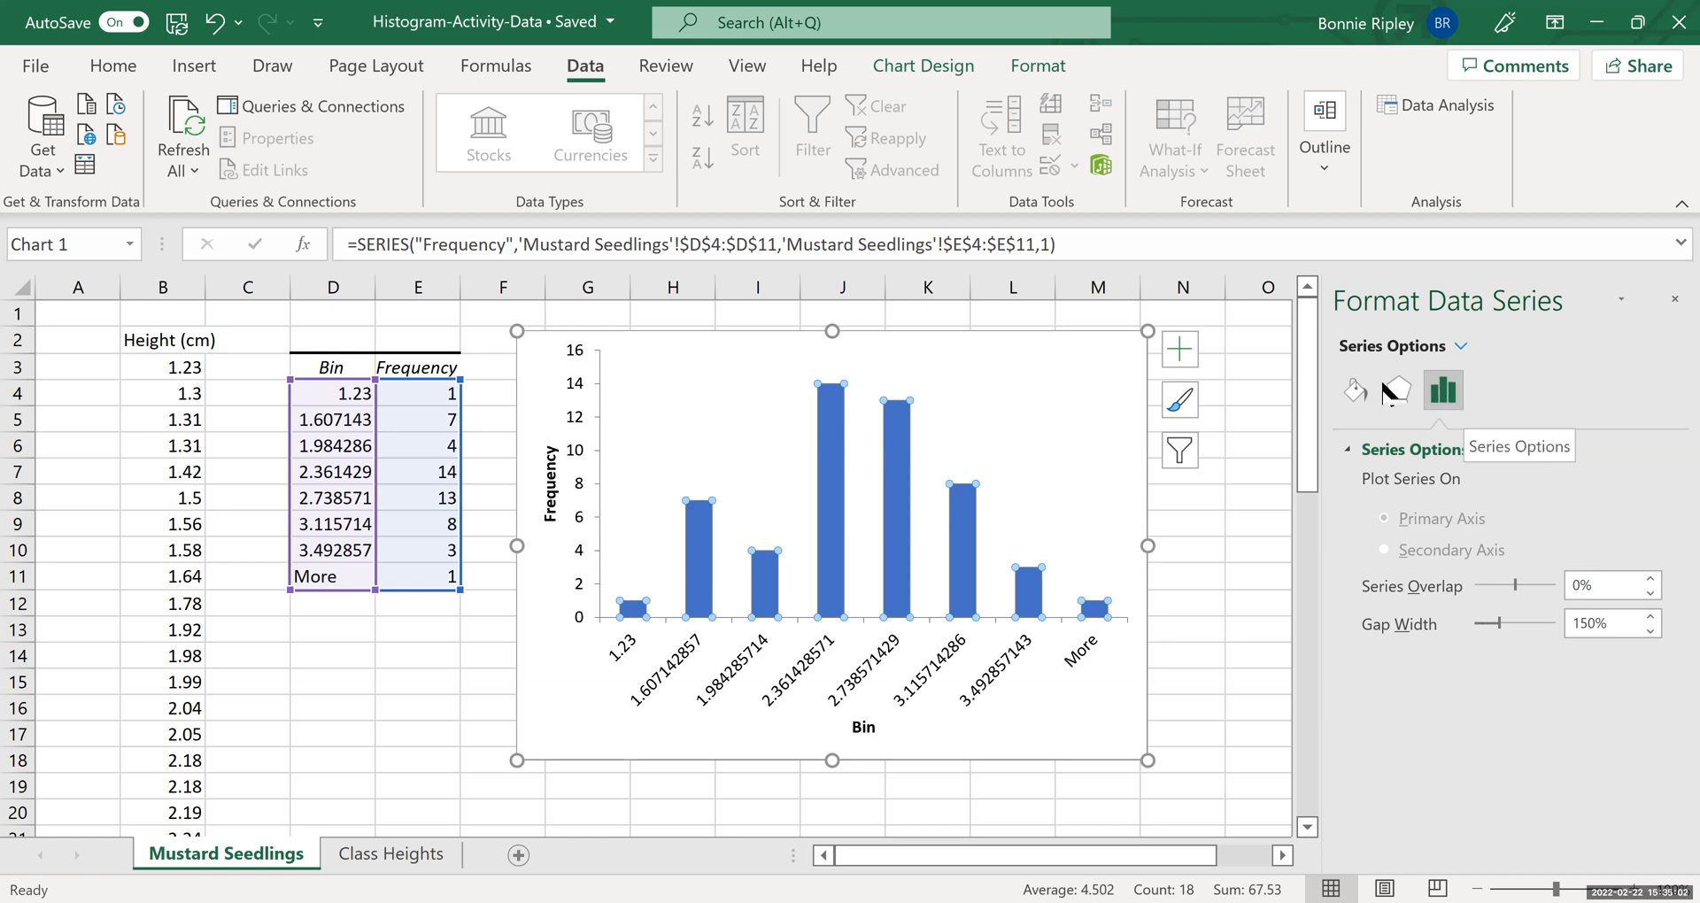
{"action": "left_click", "coordinate": [1355, 393]}
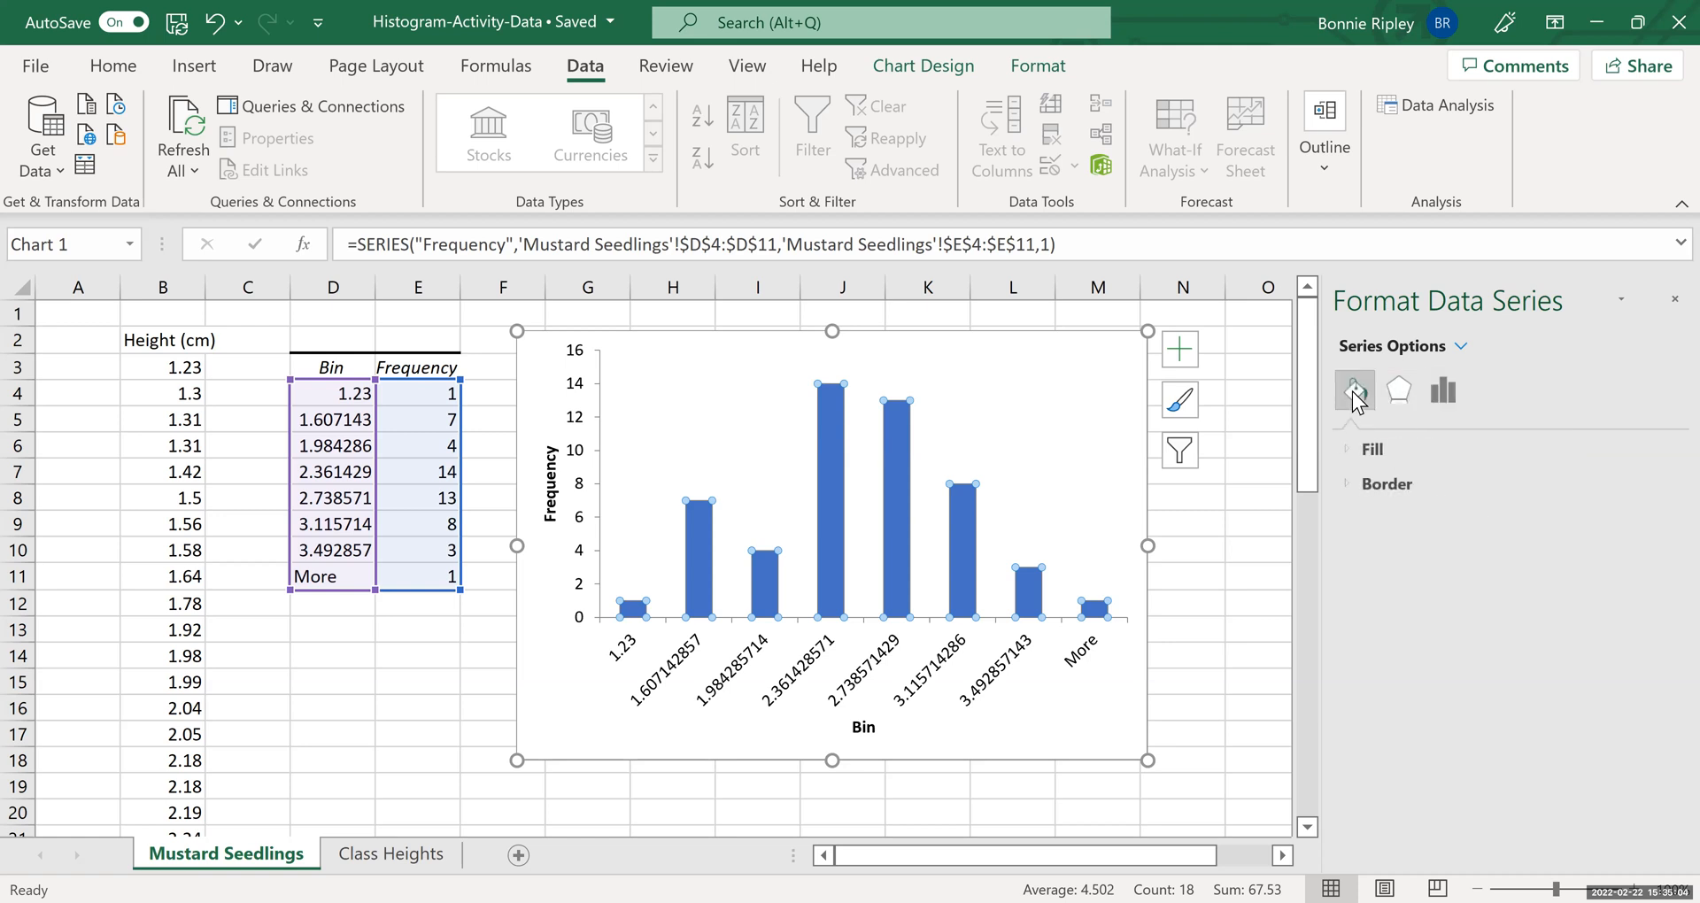
{"action": "left_click", "coordinate": [1401, 390]}
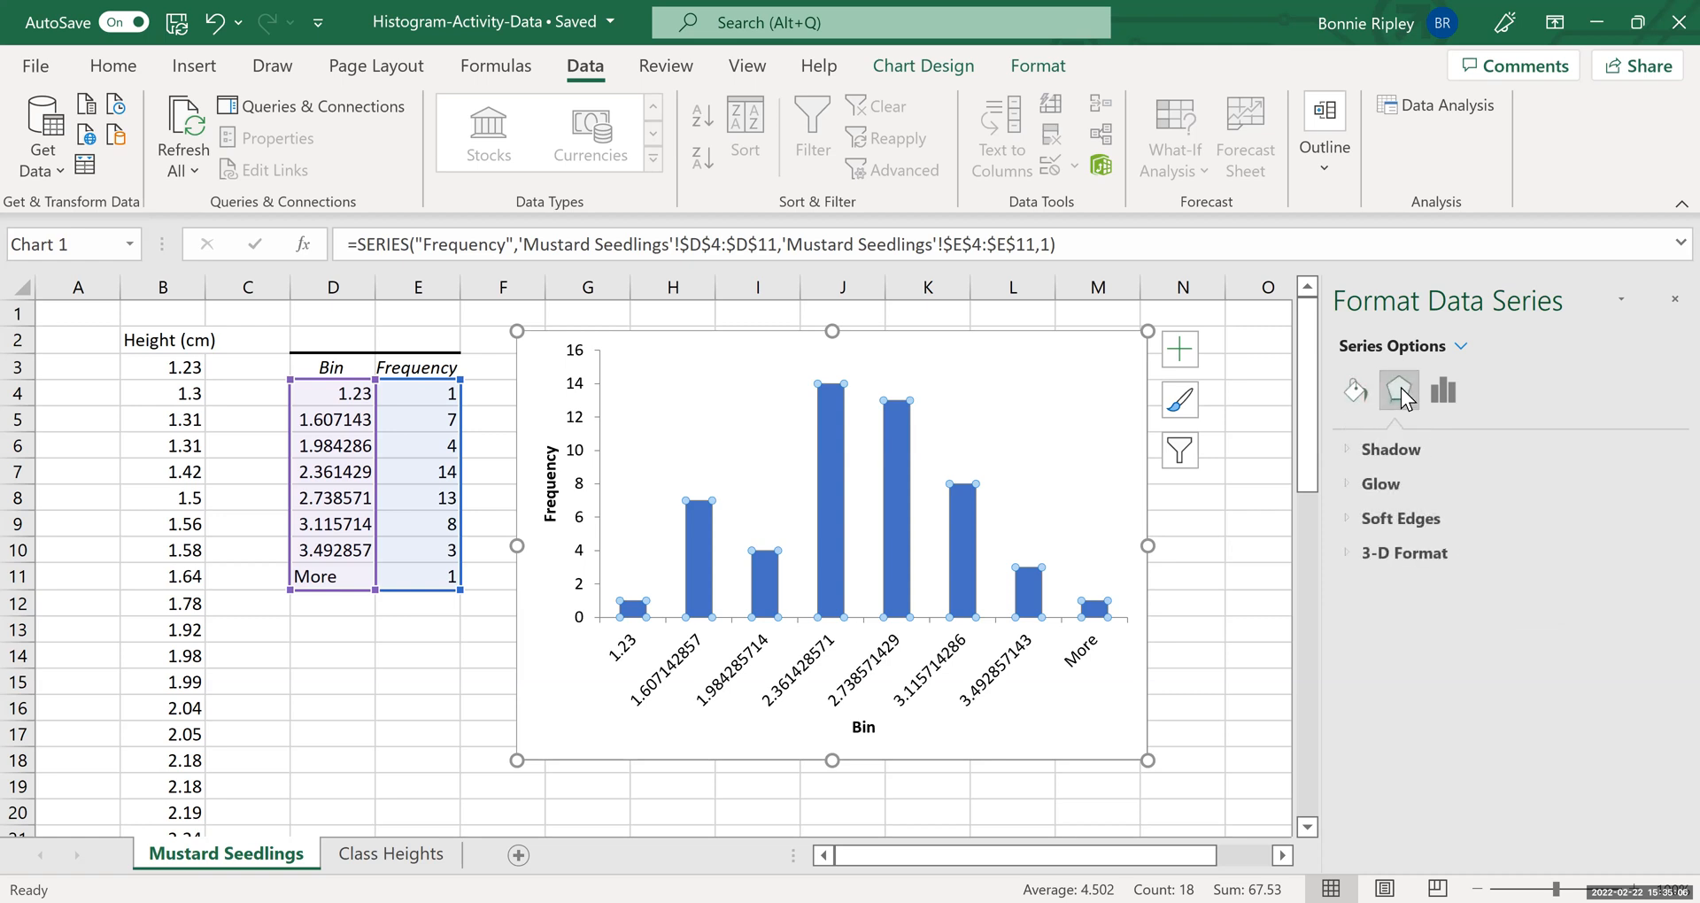
{"action": "left_click", "coordinate": [1443, 392]}
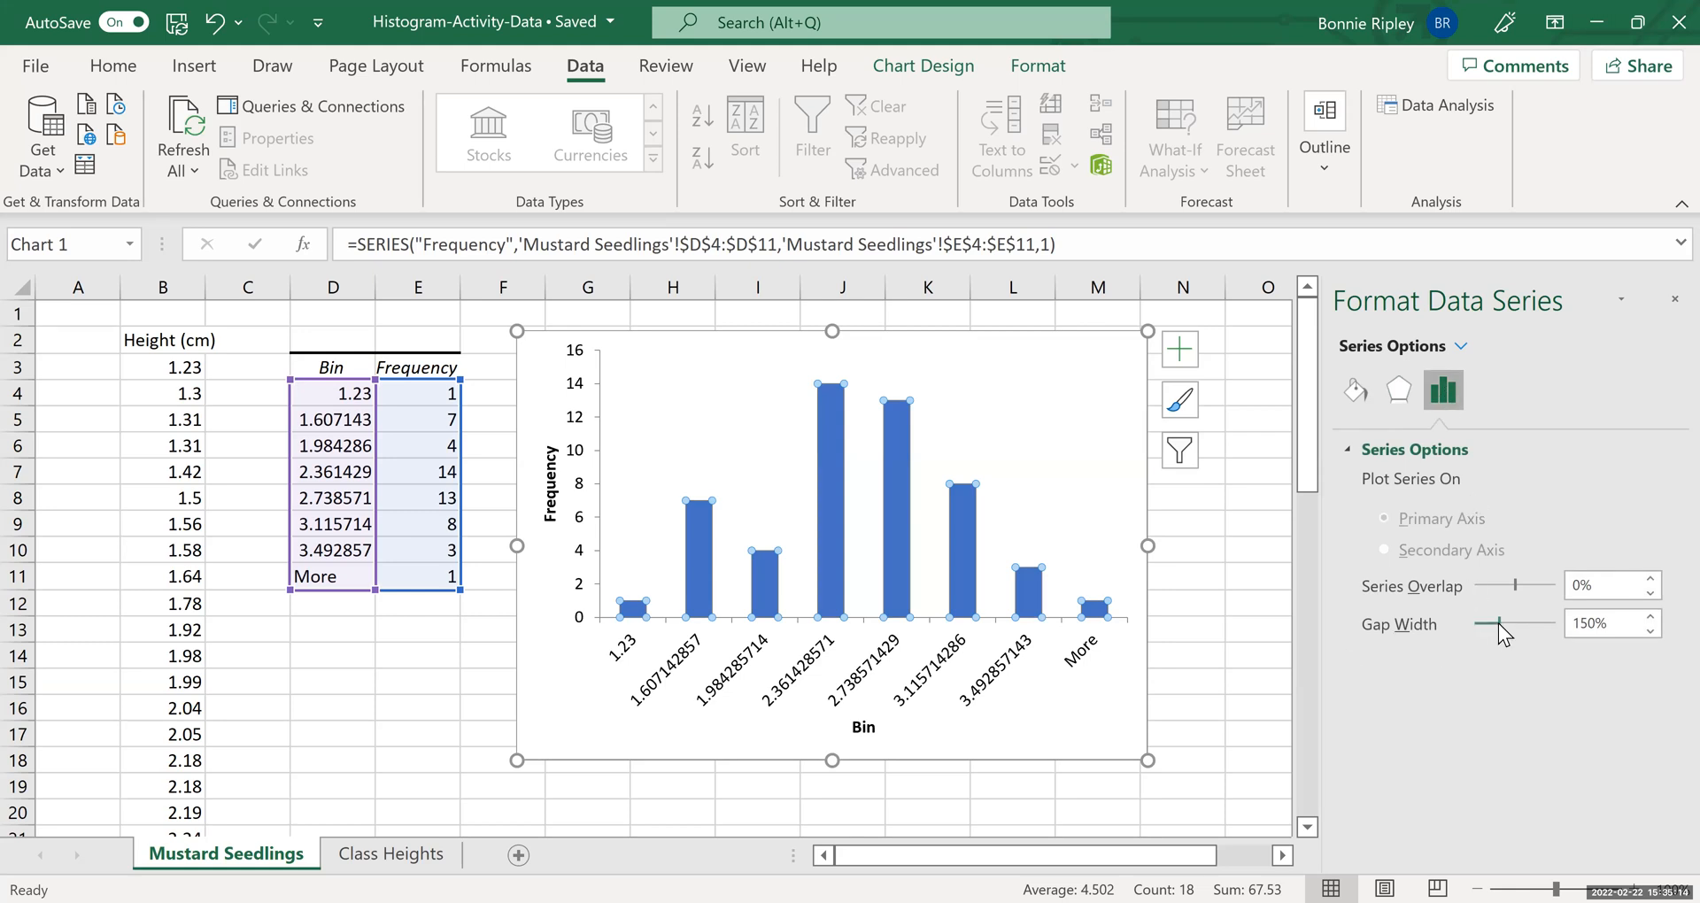
{"action": "left_click_drag", "start_coordinate": [1501, 628], "coordinate": [1472, 627]}
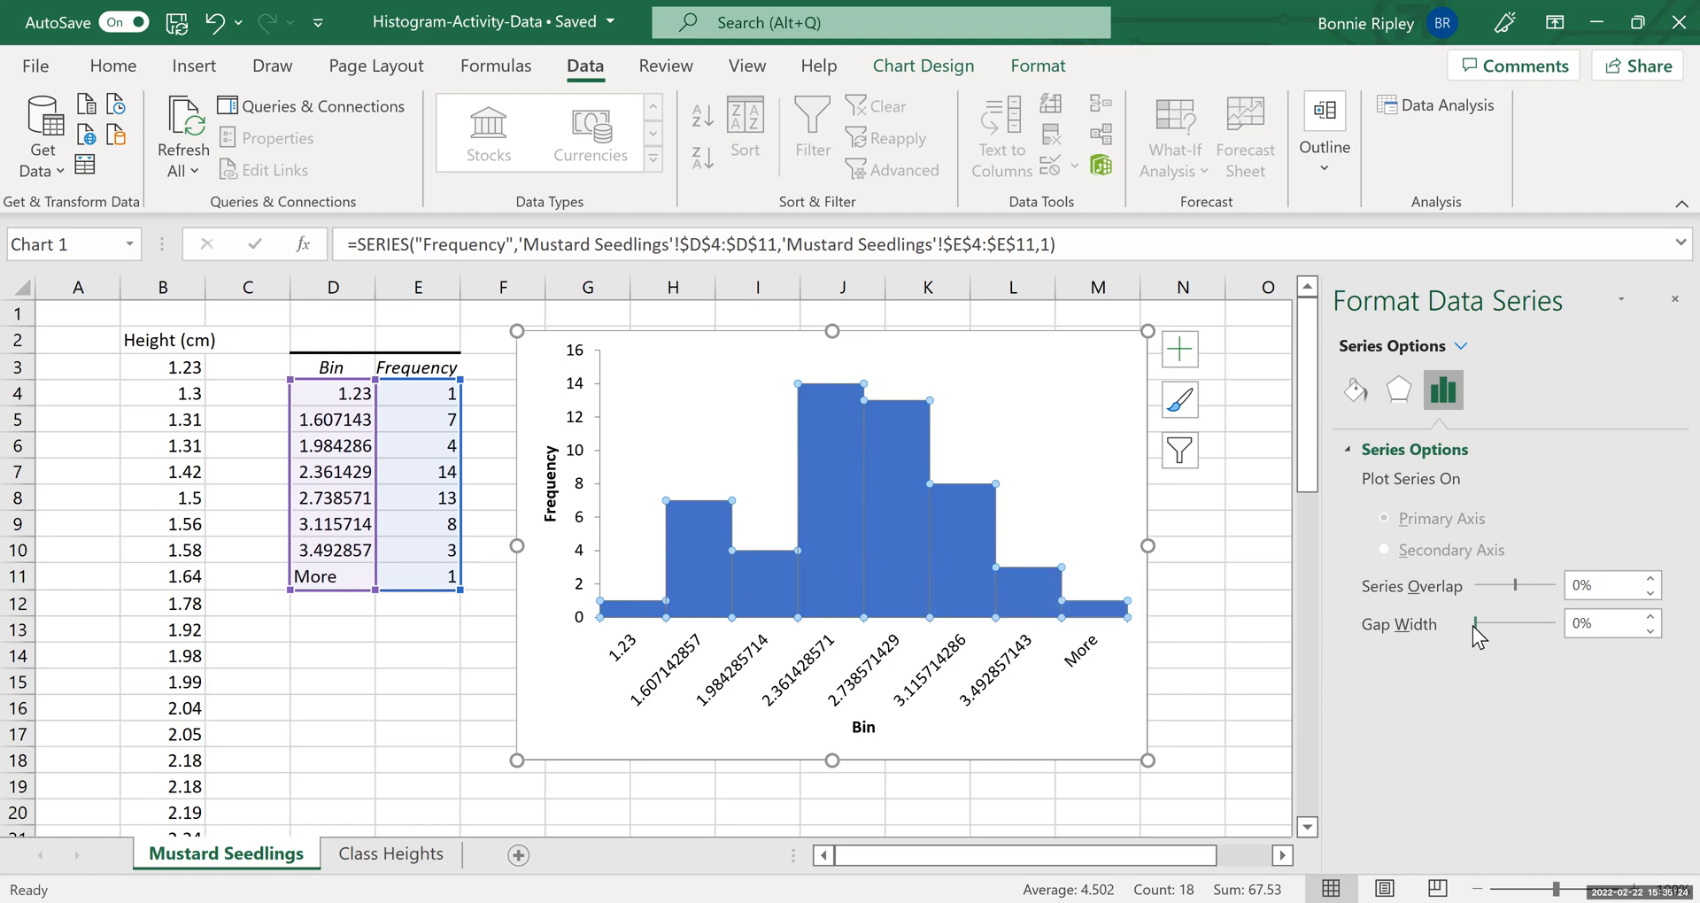
{"action": "left_click", "coordinate": [1650, 617]}
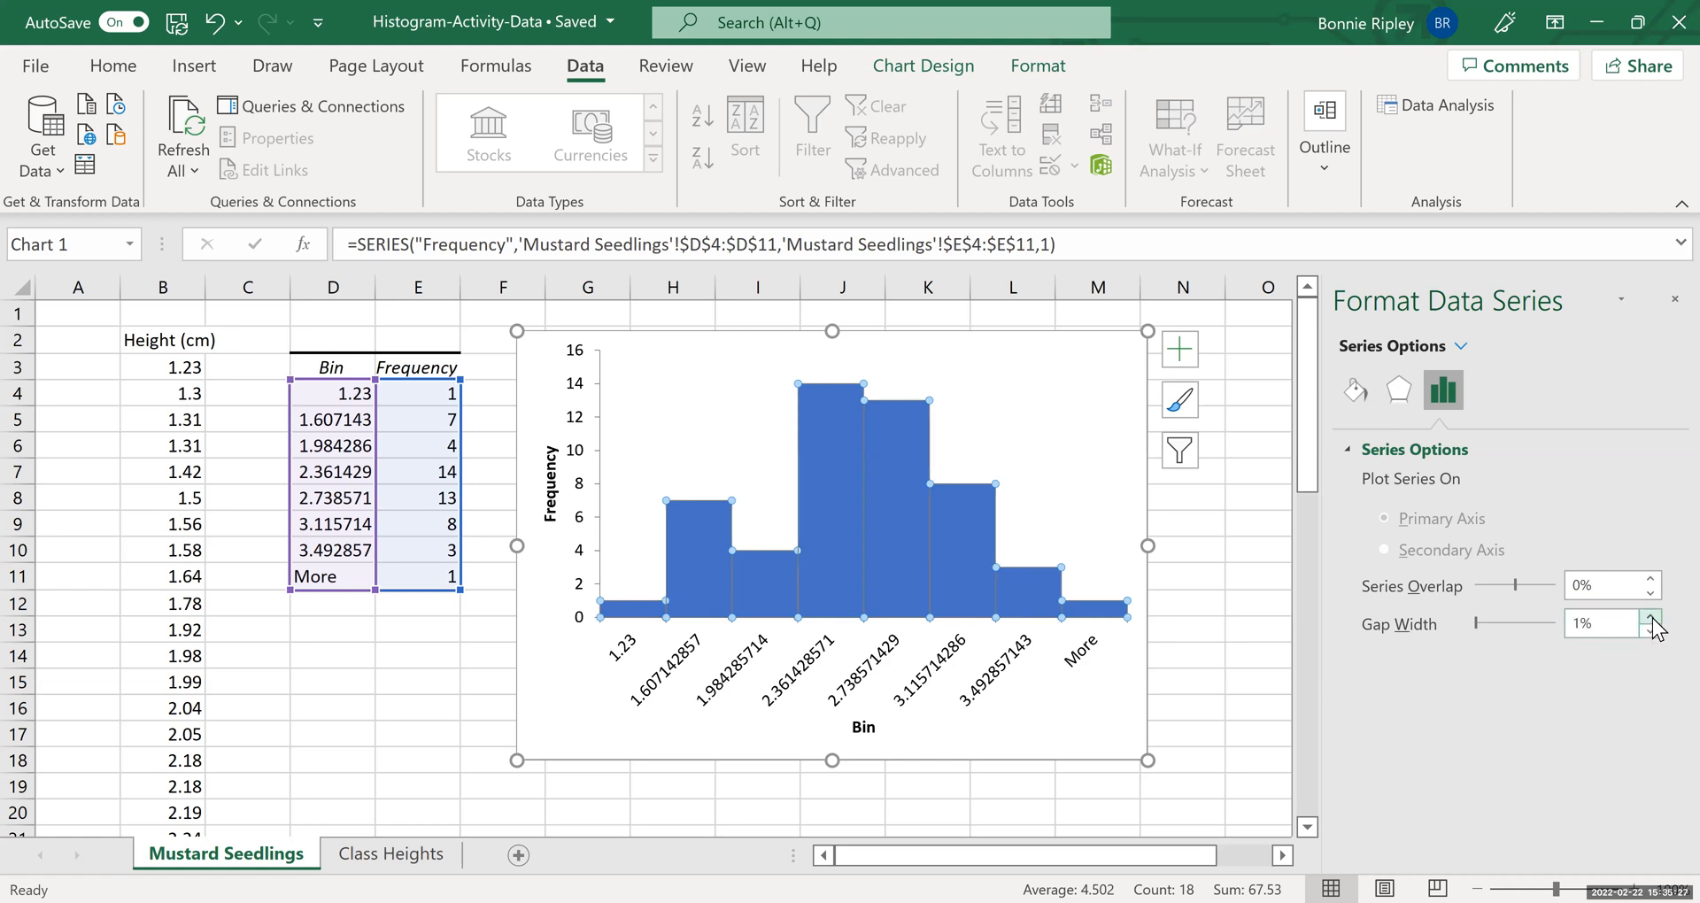
{"action": "left_click", "coordinate": [1070, 429]}
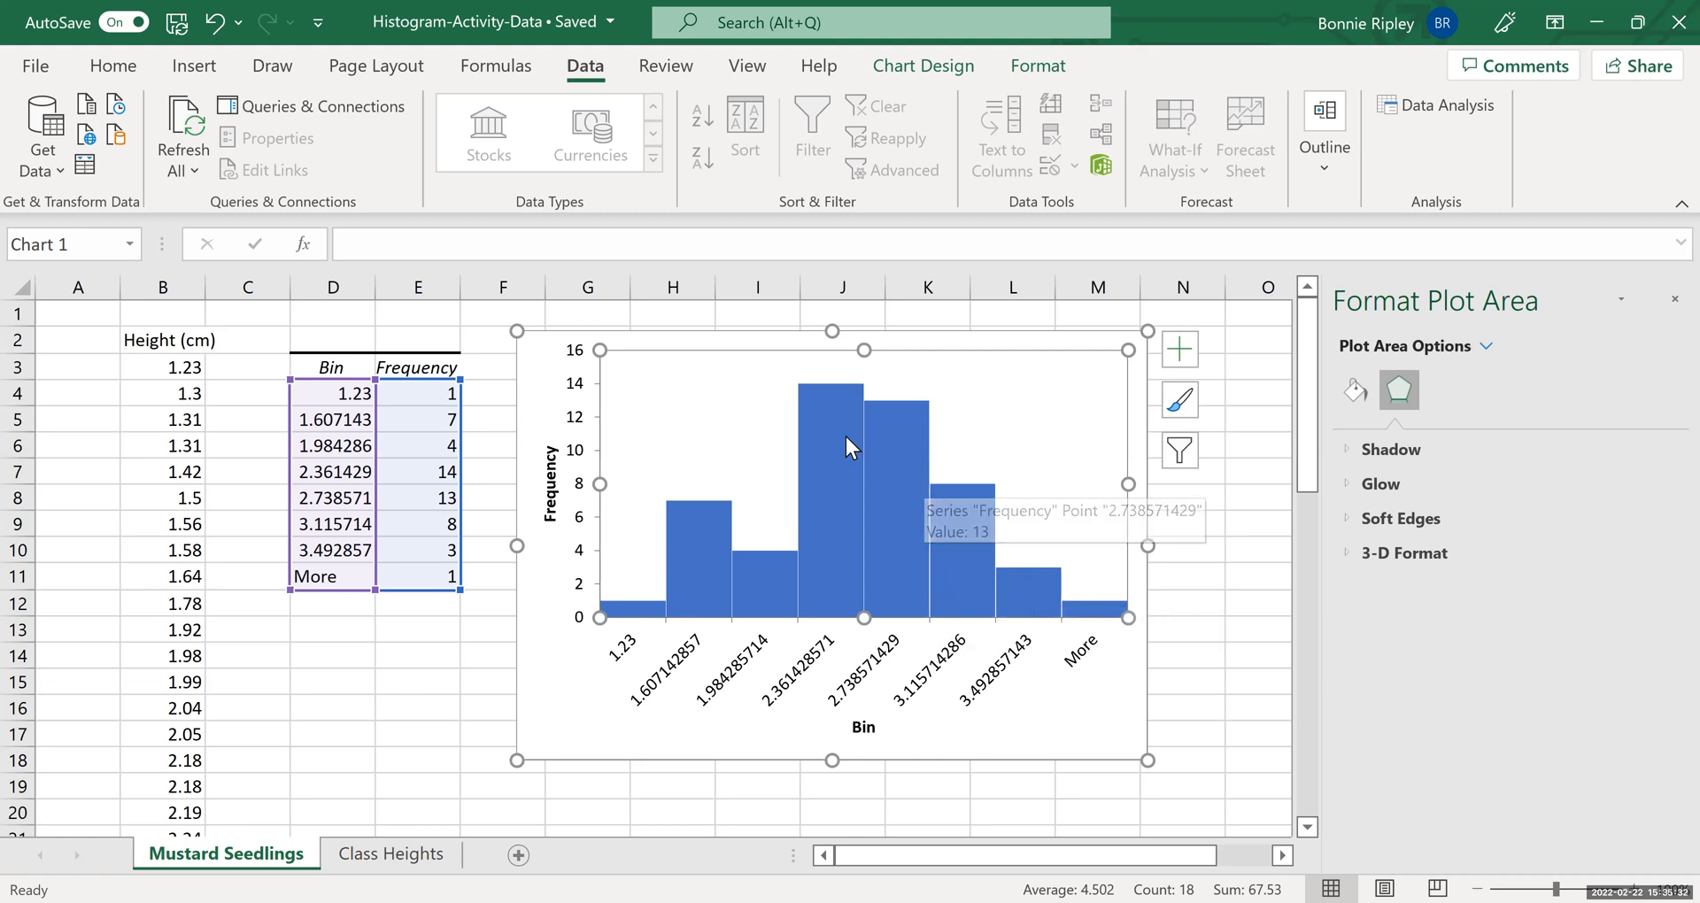
{"action": "mouse_move", "coordinate": [689, 584]}
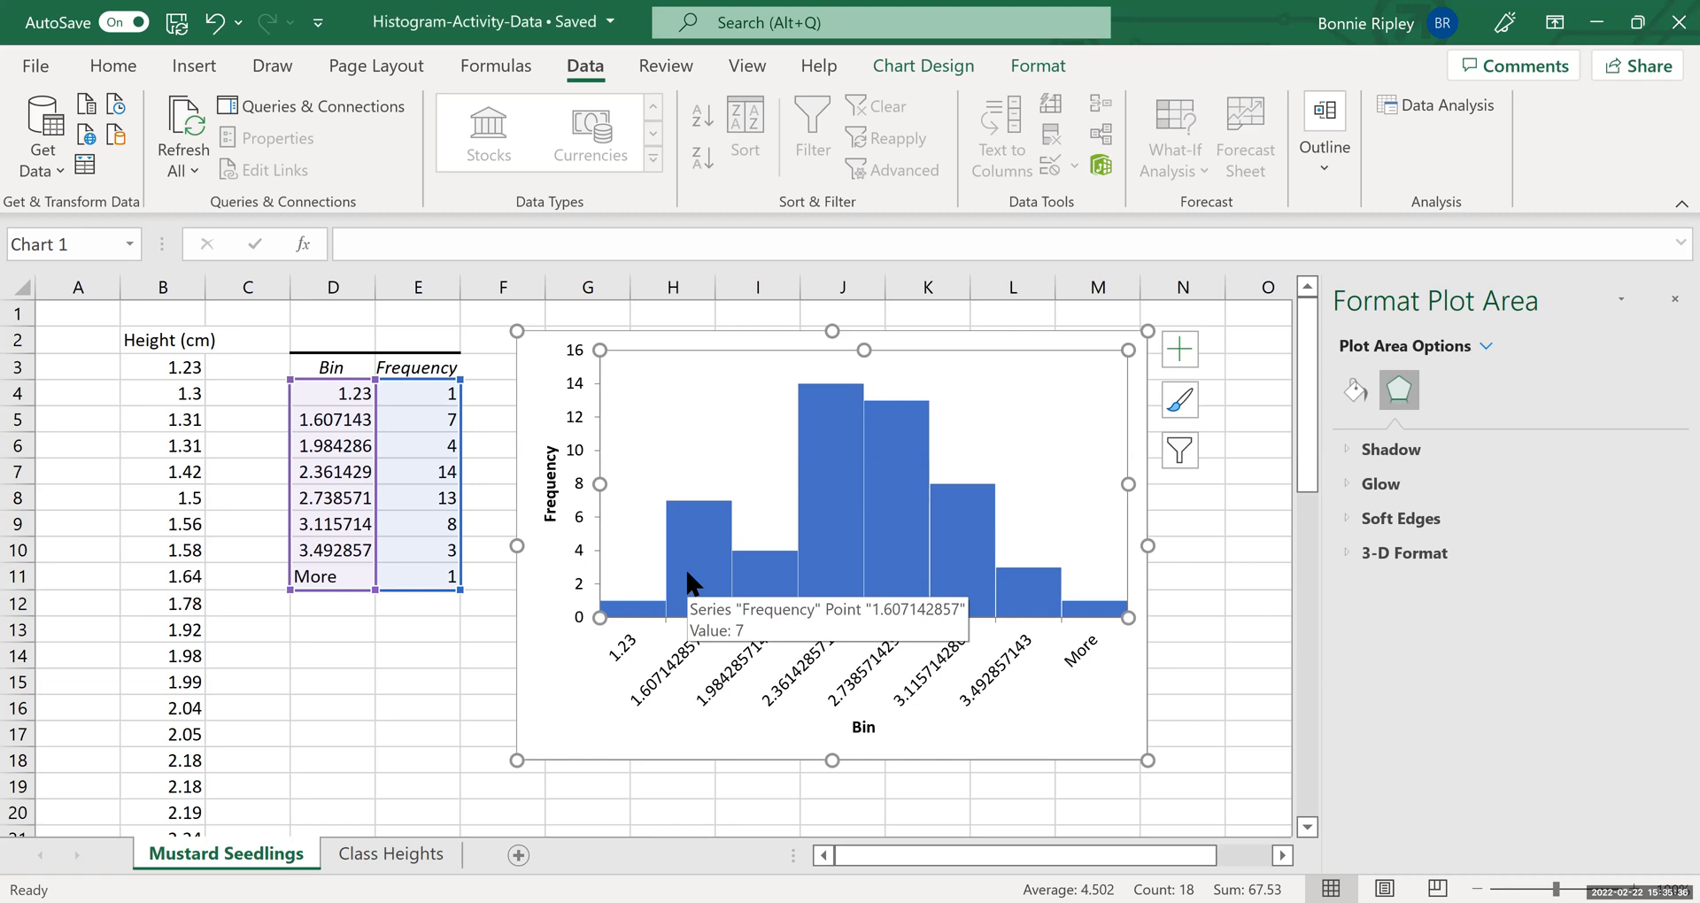
Step: Fill the histogram's Frequency bars with a medium gray theme color
{"action": "mouse_move", "coordinate": [826, 502]}
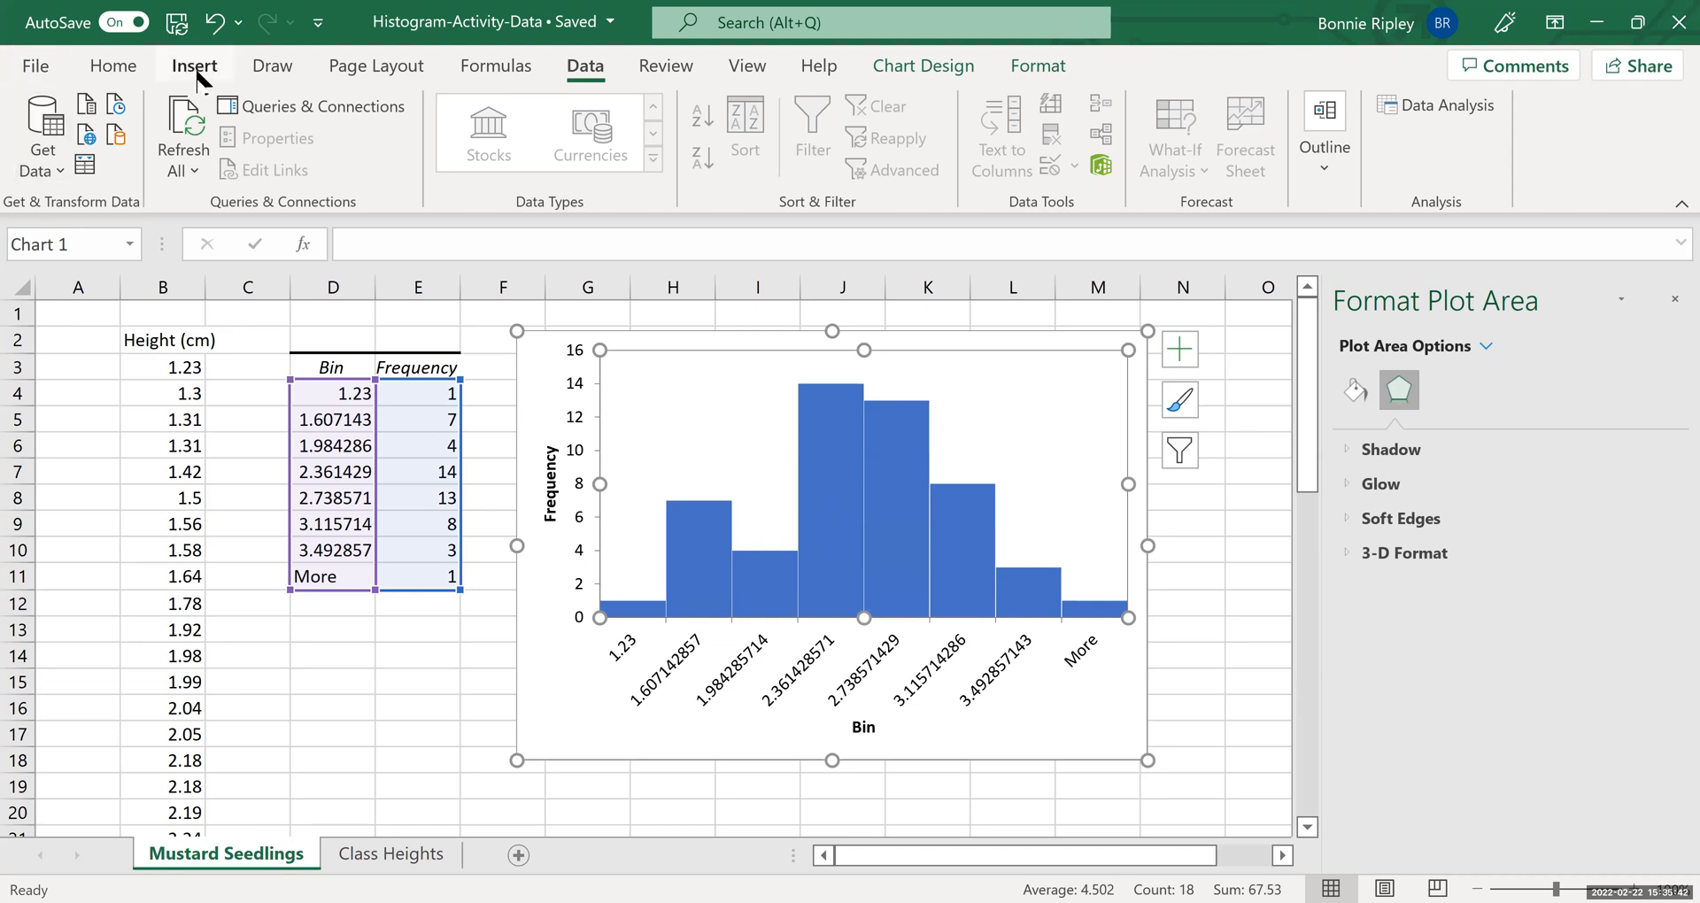
{"action": "left_click", "coordinate": [832, 491]}
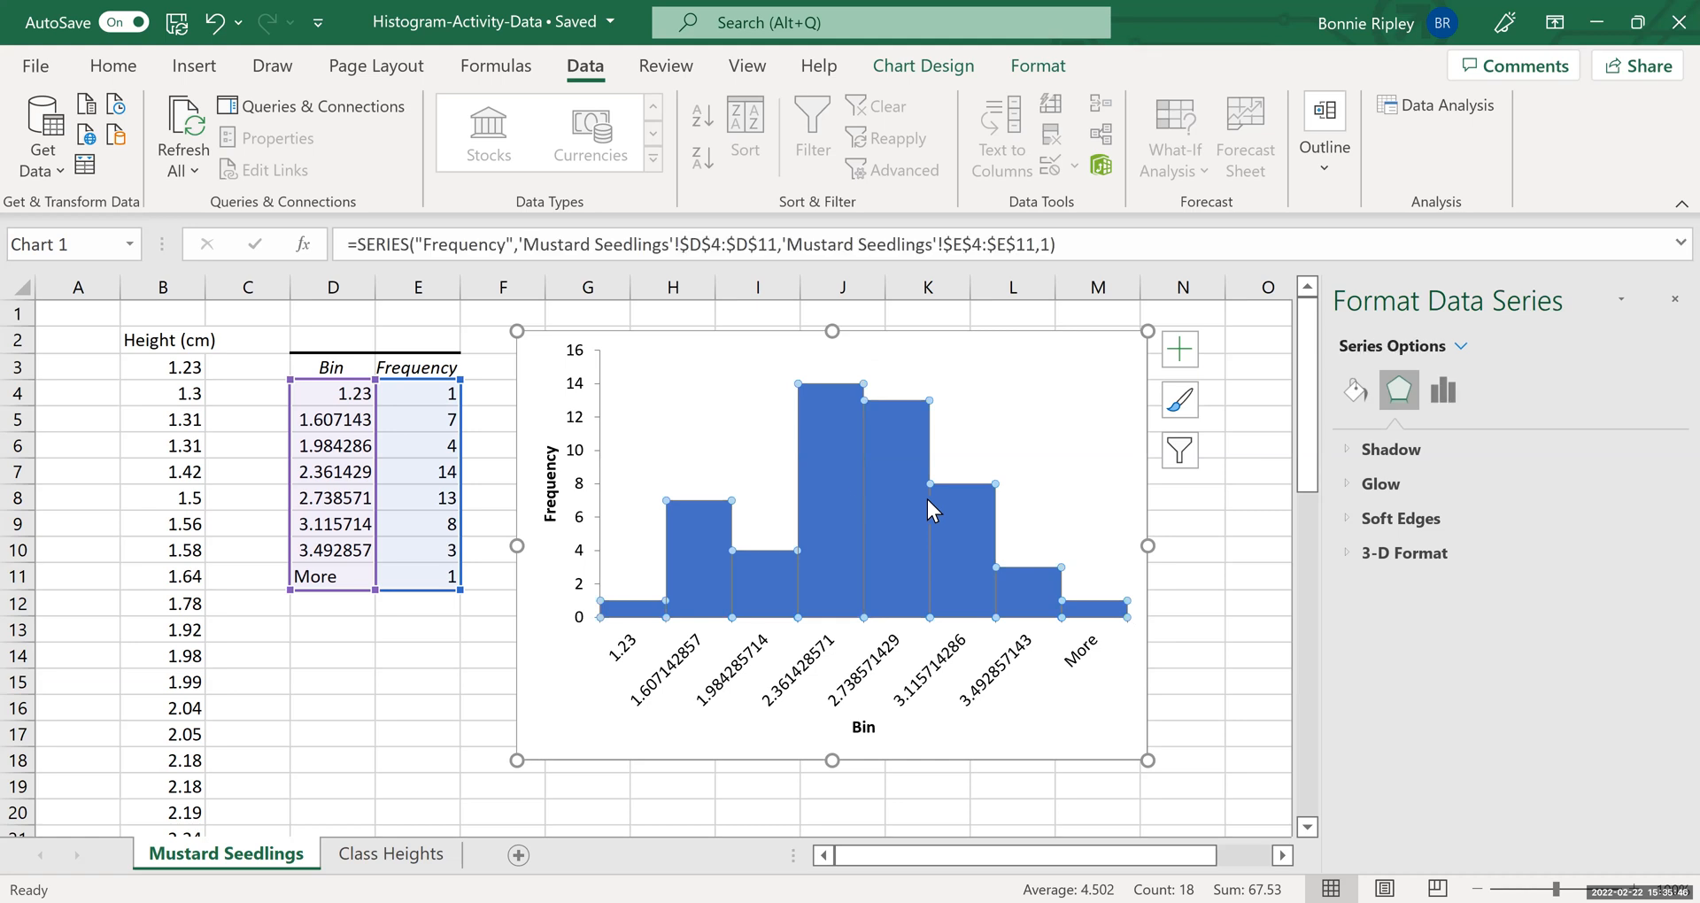
{"action": "left_click", "coordinate": [1352, 394]}
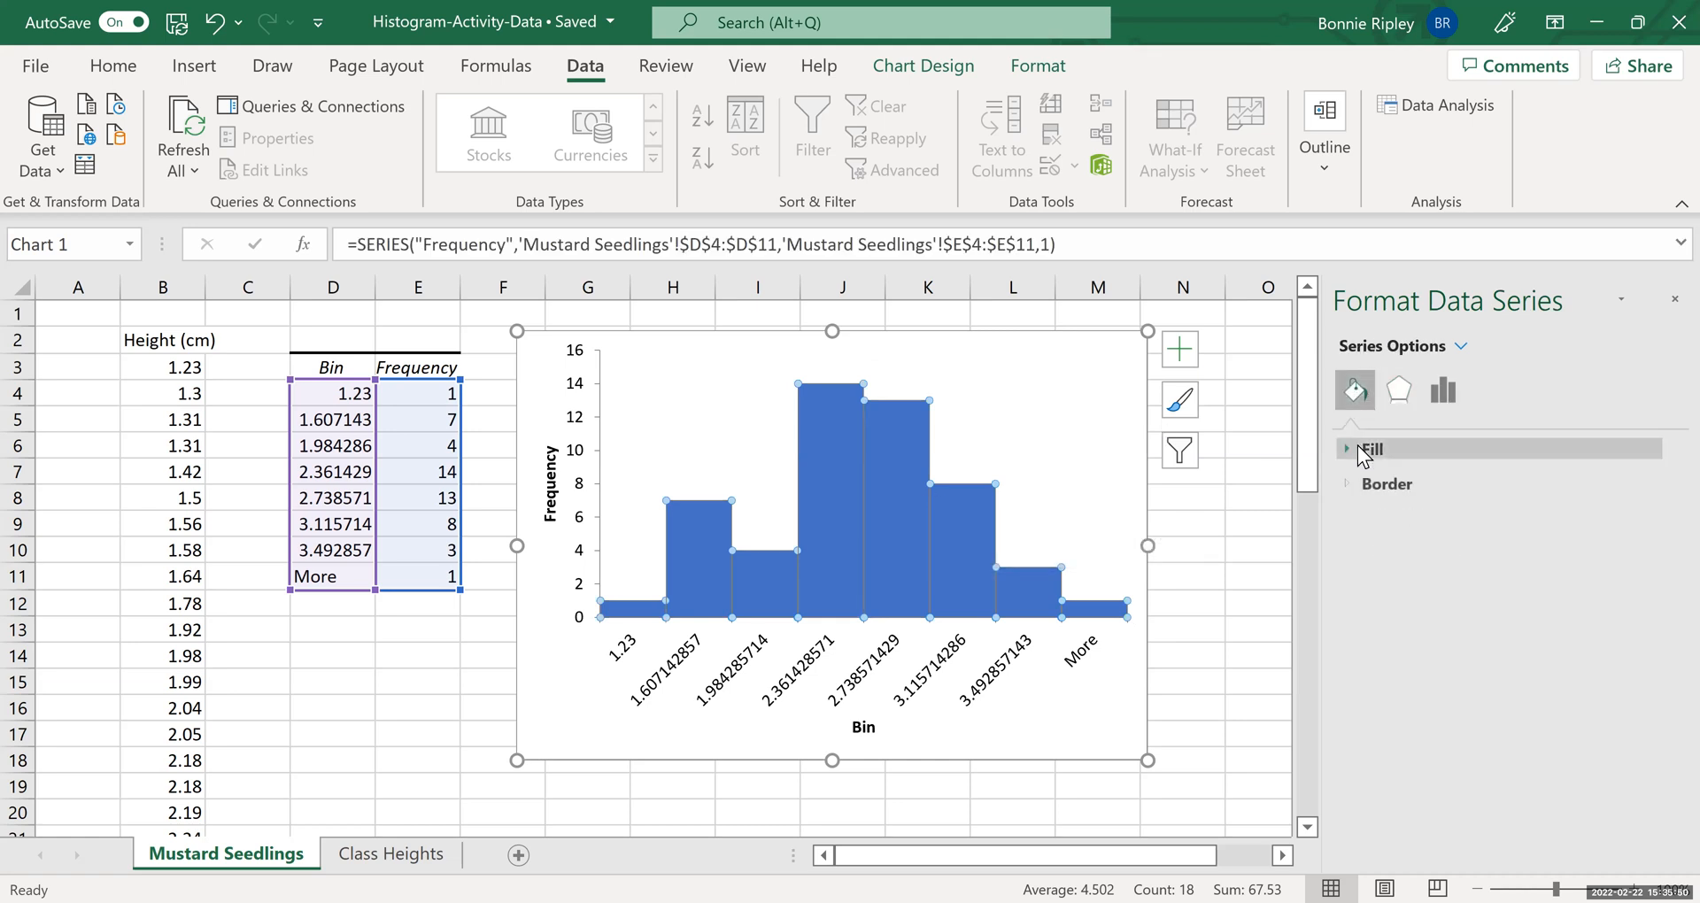
{"action": "left_click", "coordinate": [1363, 450]}
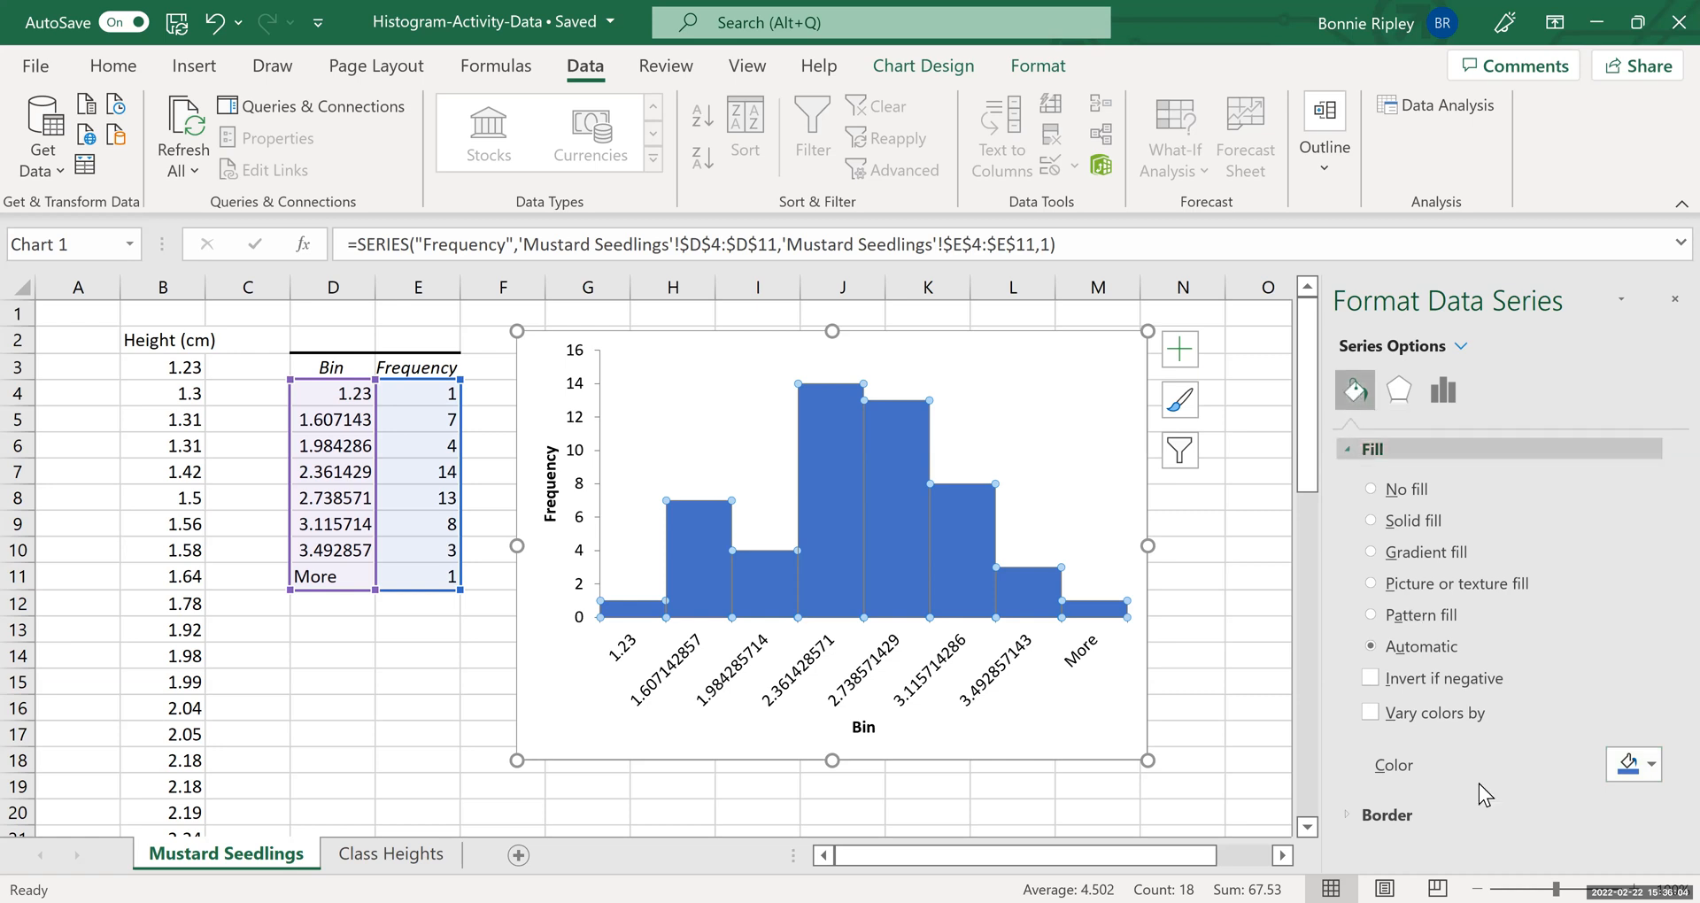
{"action": "left_click", "coordinate": [1653, 767]}
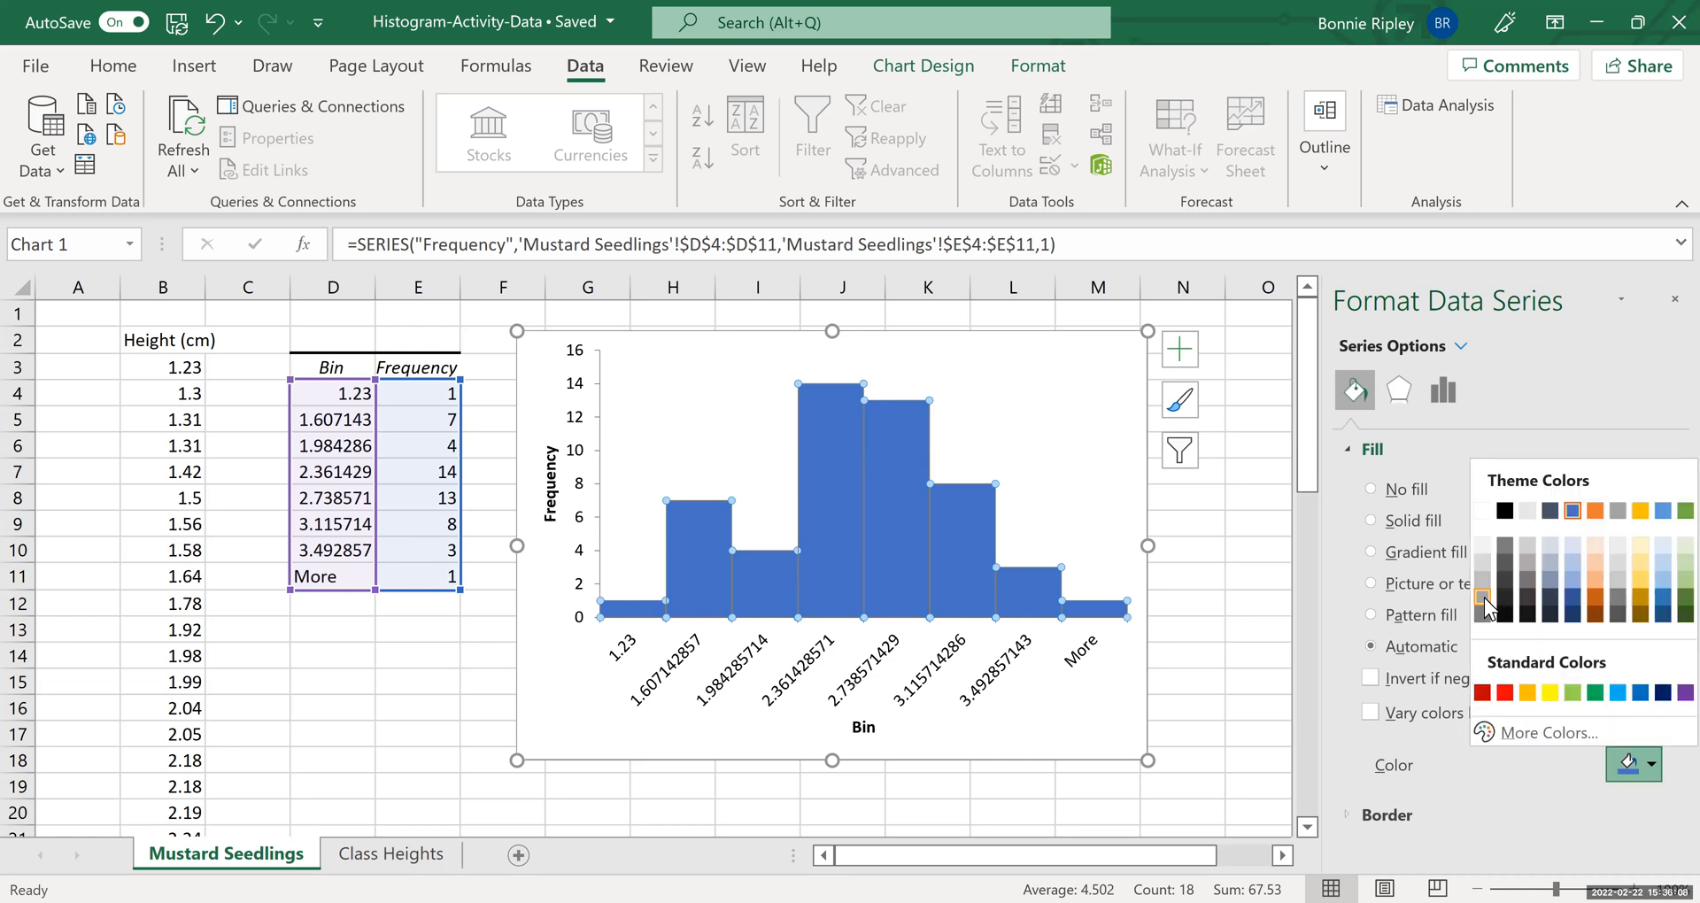
{"action": "left_click", "coordinate": [1483, 597]}
{"action": "left_click", "coordinate": [1086, 706]}
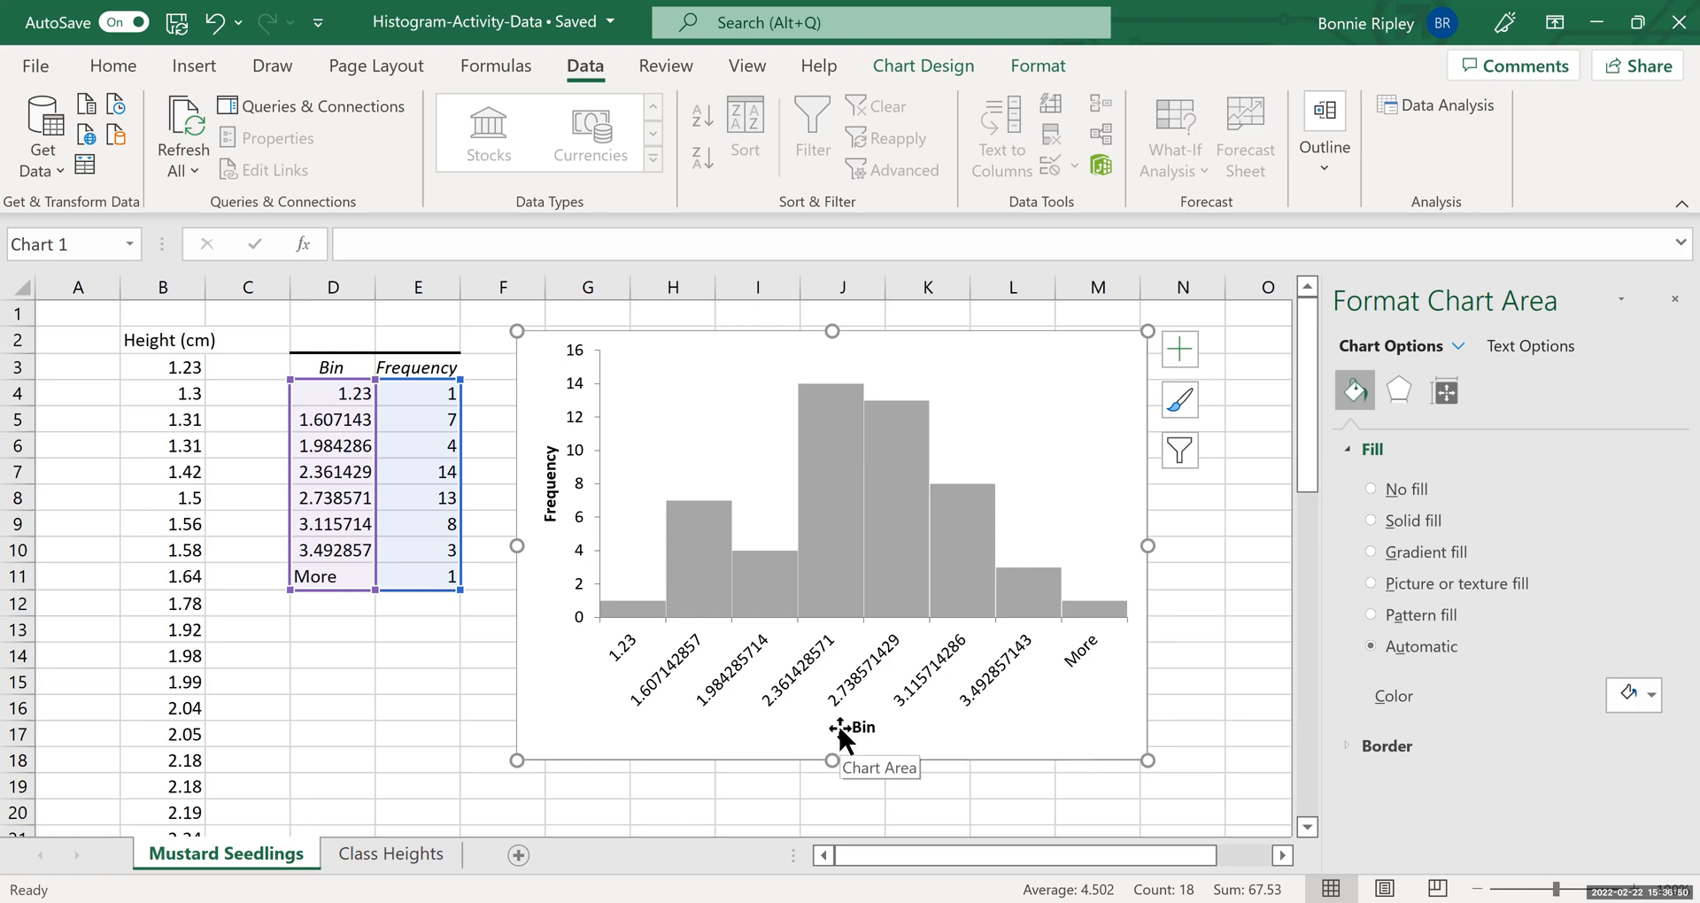
Step: Replace the histogram's horizontal axis title "Bin" with "Height (cm)"
{"action": "left_click", "coordinate": [868, 724]}
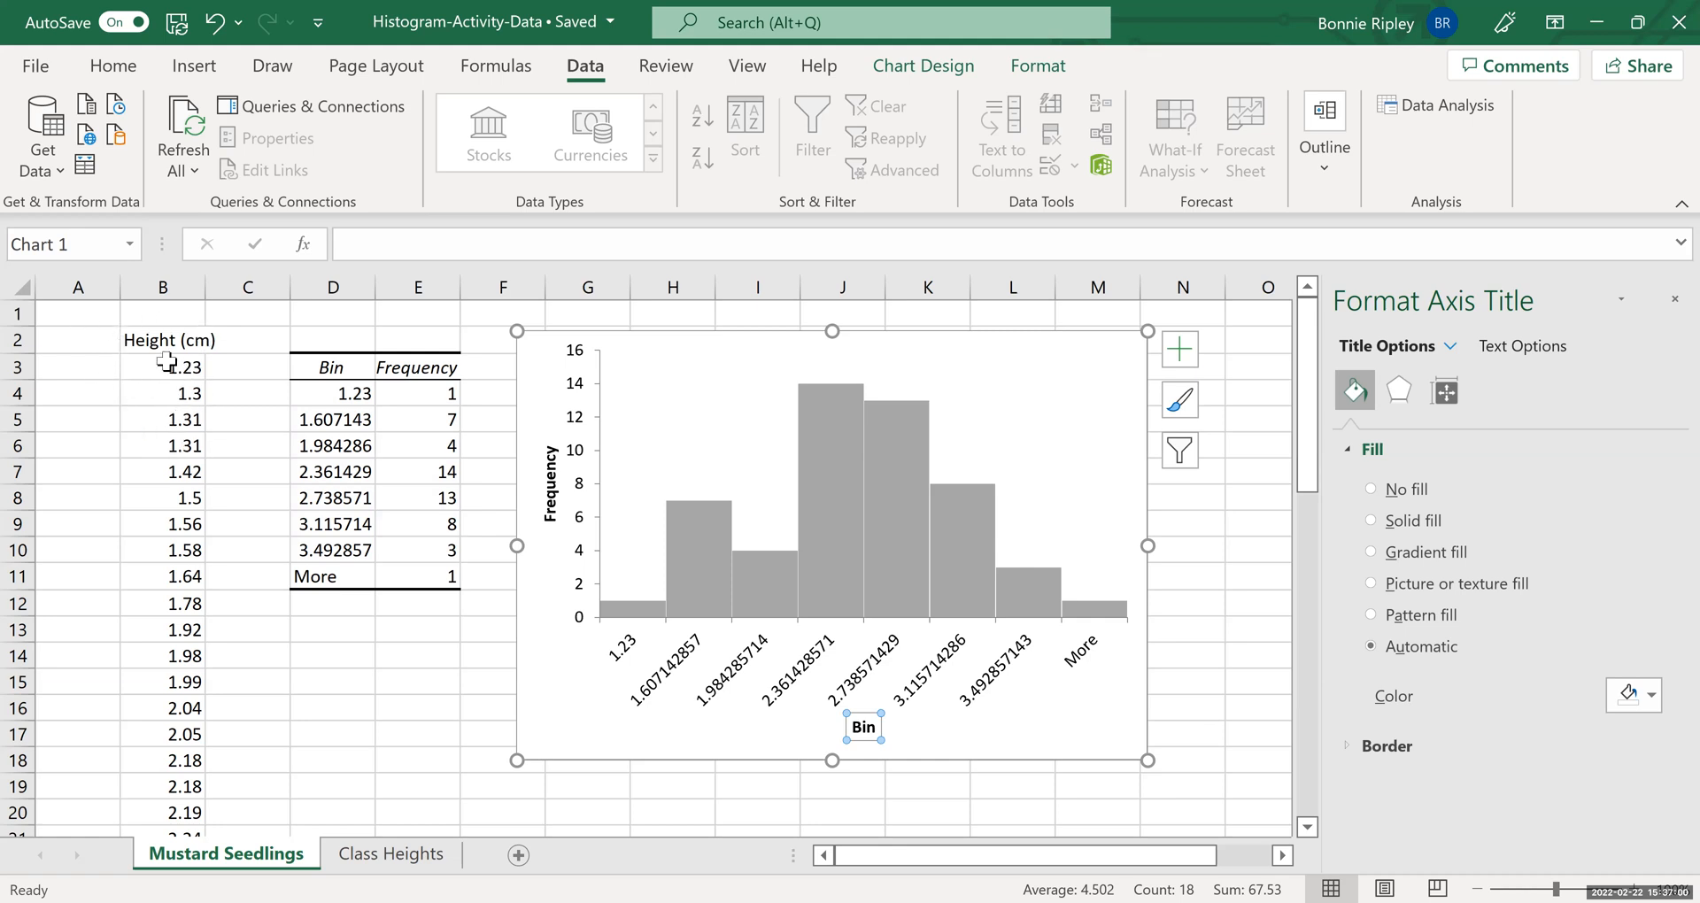
{"action": "left_click", "coordinate": [855, 724]}
{"action": "double_click", "coordinate": [857, 726]}
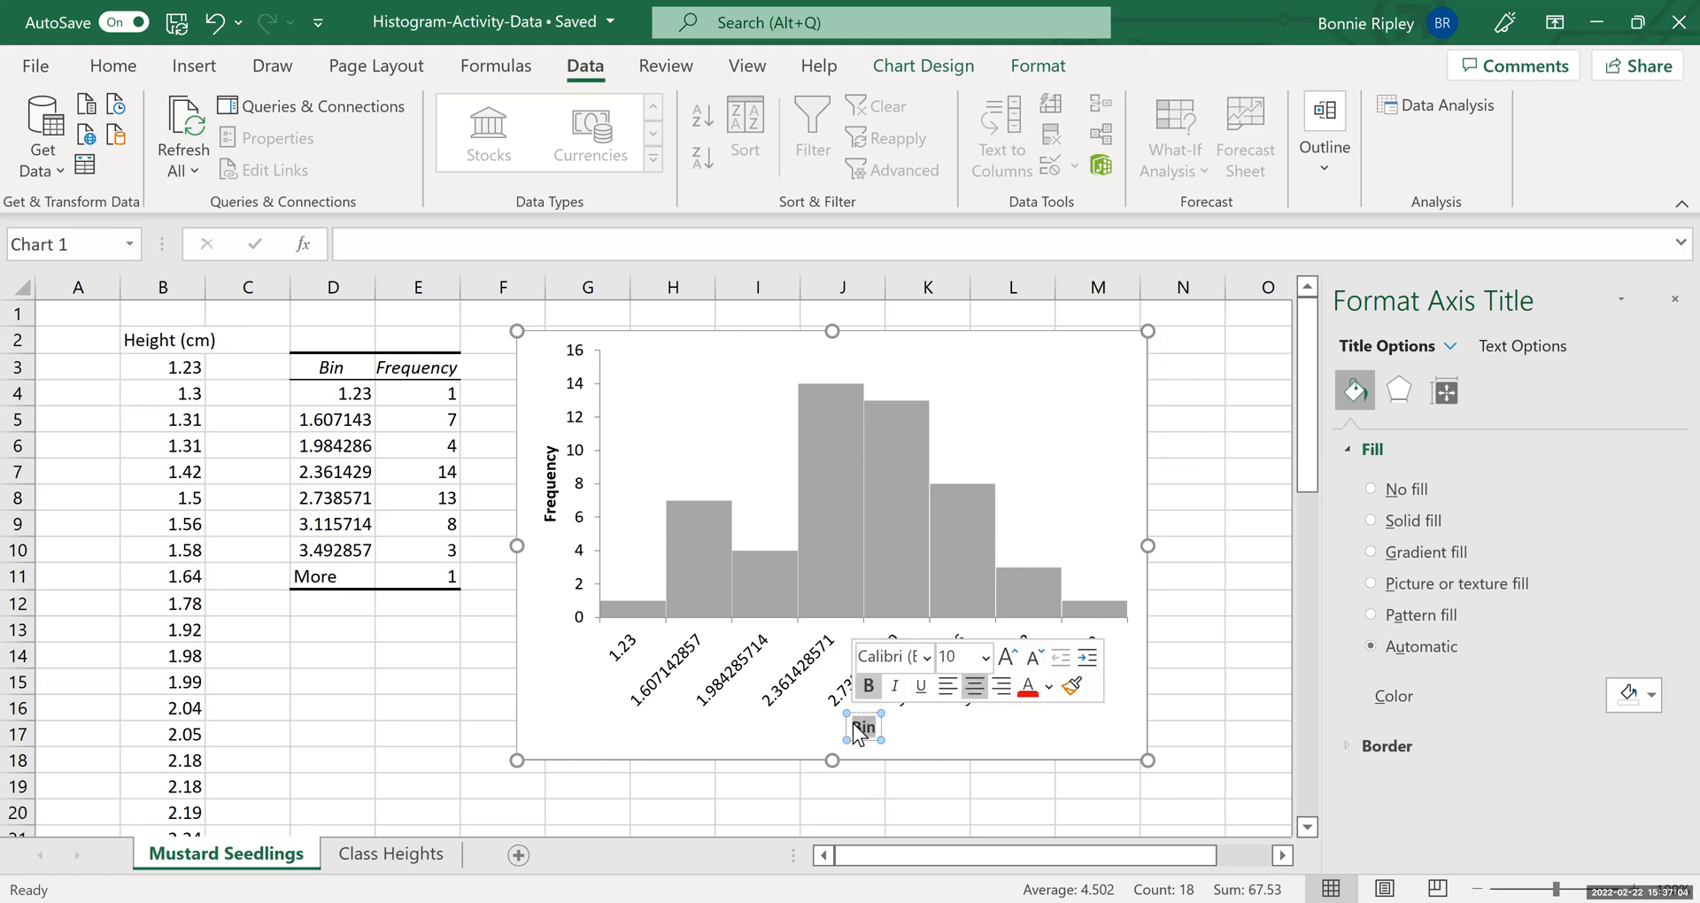
{"action": "type", "text": "Height"}
{"action": "key", "text": "BackSpace"}
{"action": "key", "text": "BackSpace"}
{"action": "key", "text": "BackSpace"}
{"action": "key", "text": "BackSpace"}
{"action": "key", "text": "BackSpace"}
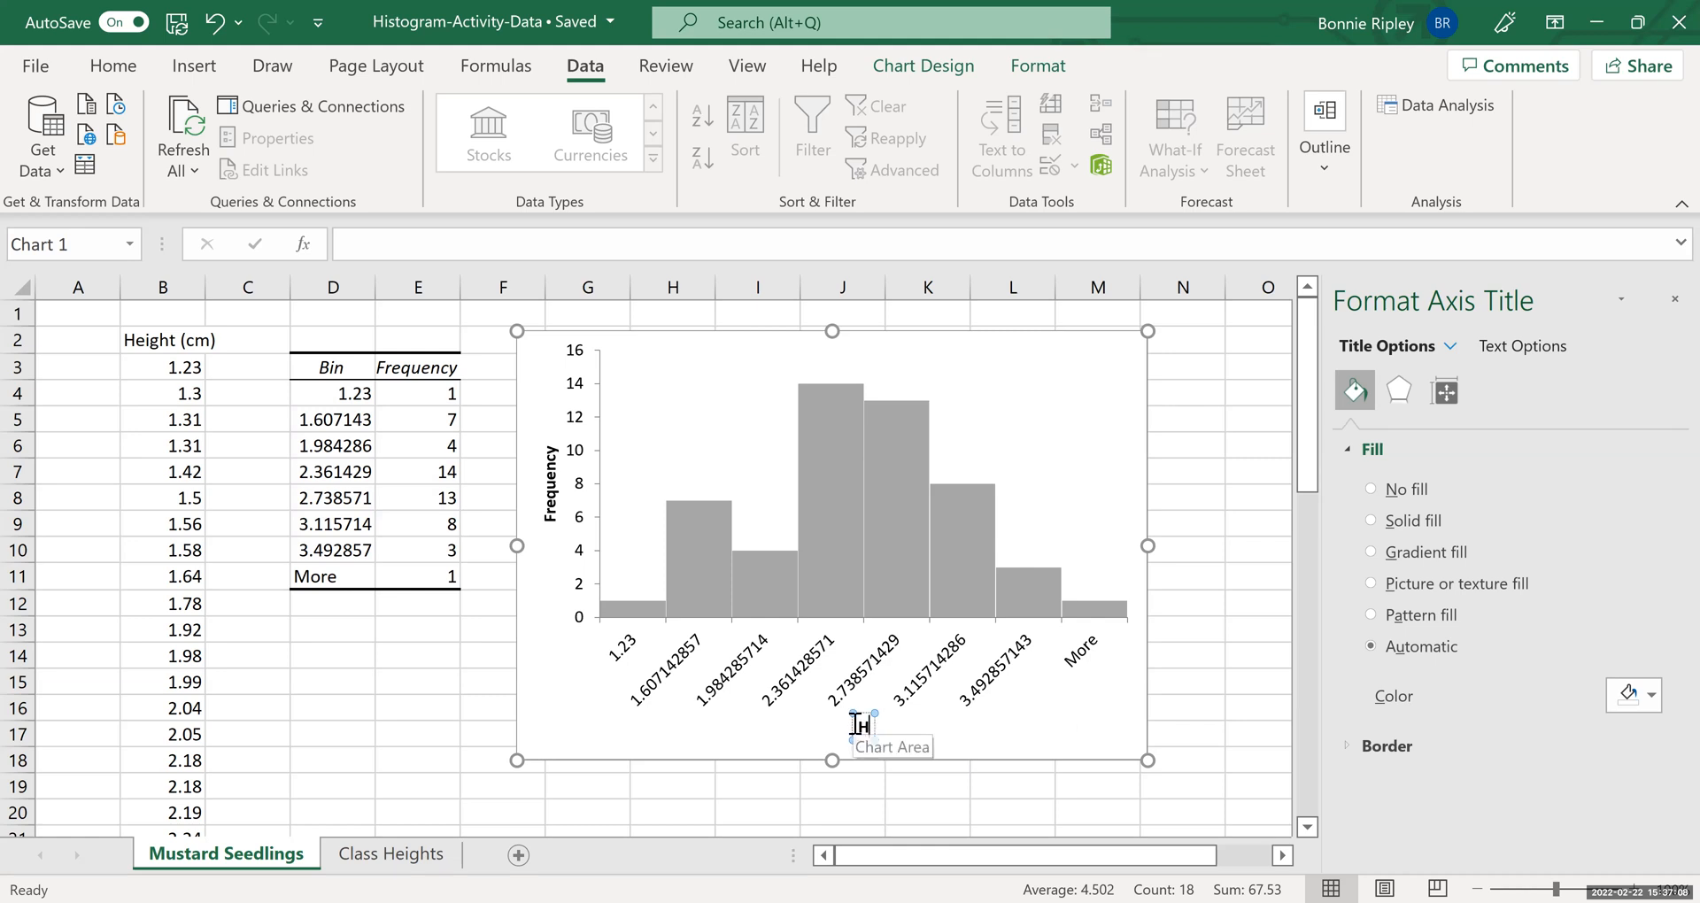
{"action": "type", "text": "eight (cm)"}
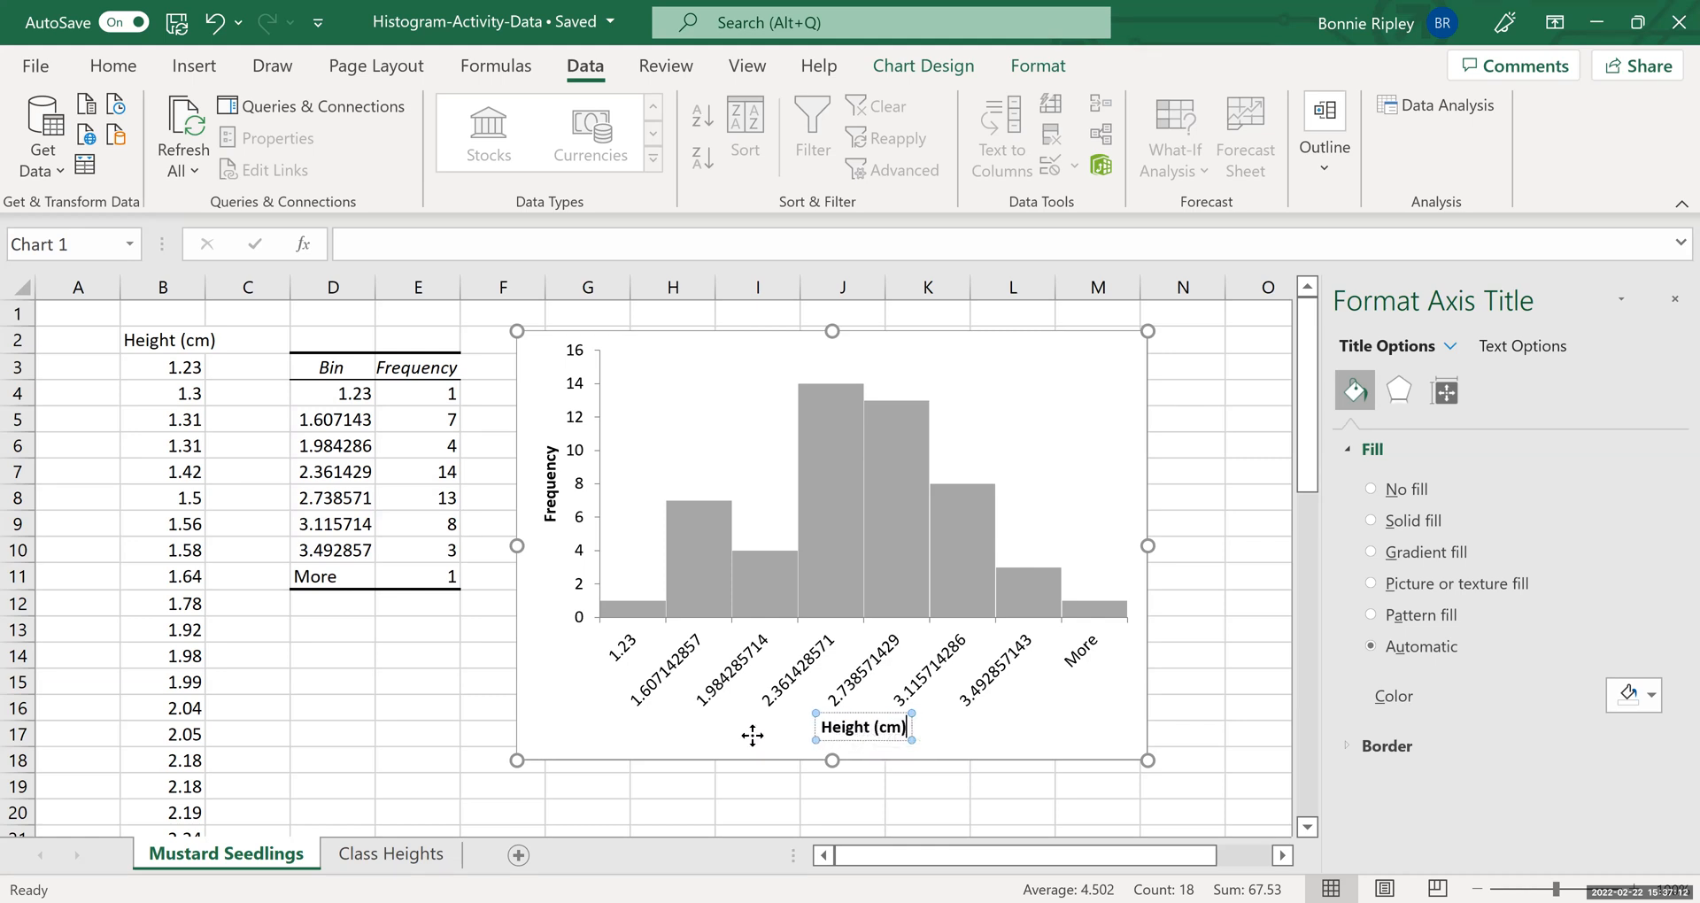
{"action": "left_click", "coordinate": [752, 735]}
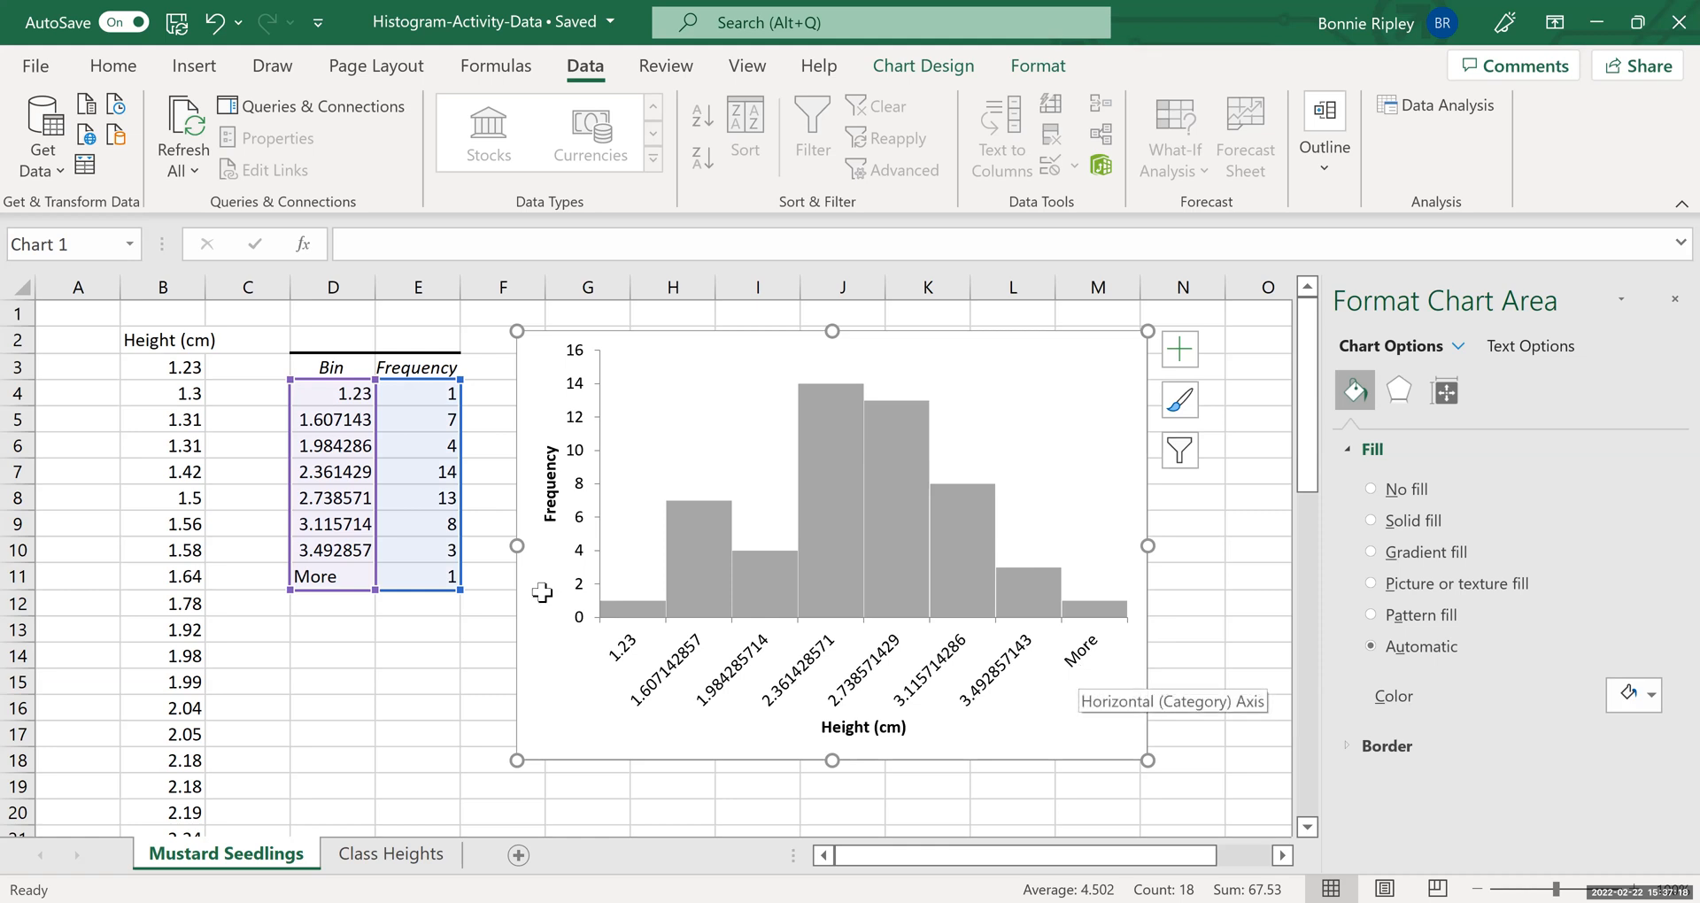
Step: Replace the "More" label in D11 with the formula =D10+(D5-D4) to compute the last bin value
{"action": "left_click", "coordinate": [317, 551]}
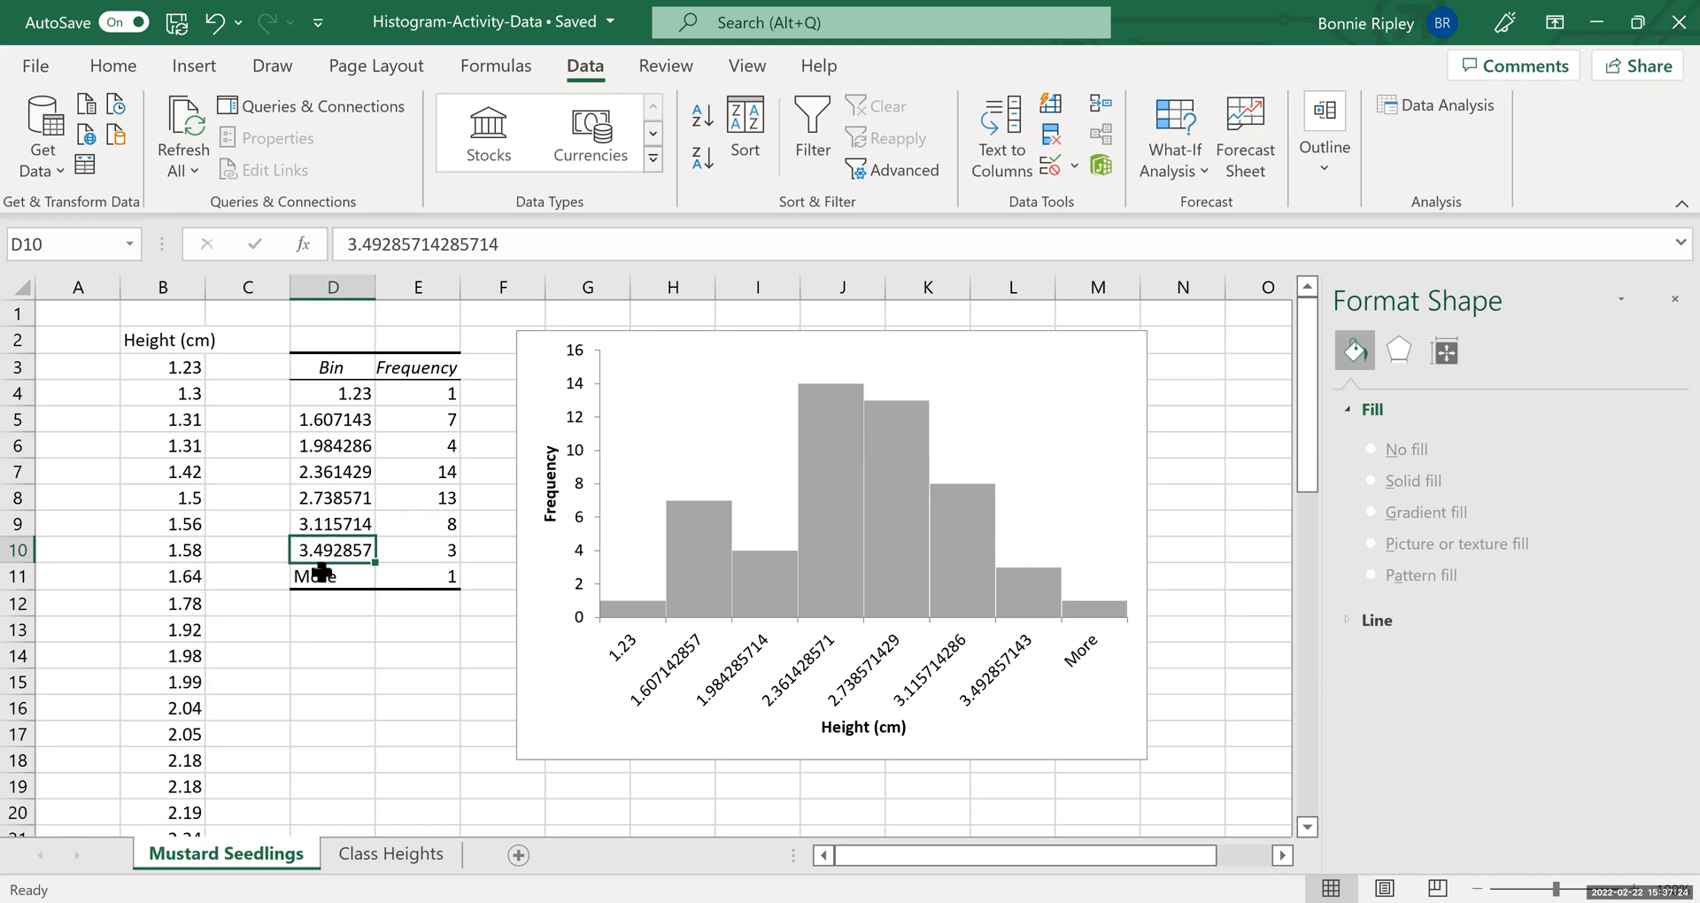
{"action": "left_click", "coordinate": [320, 574]}
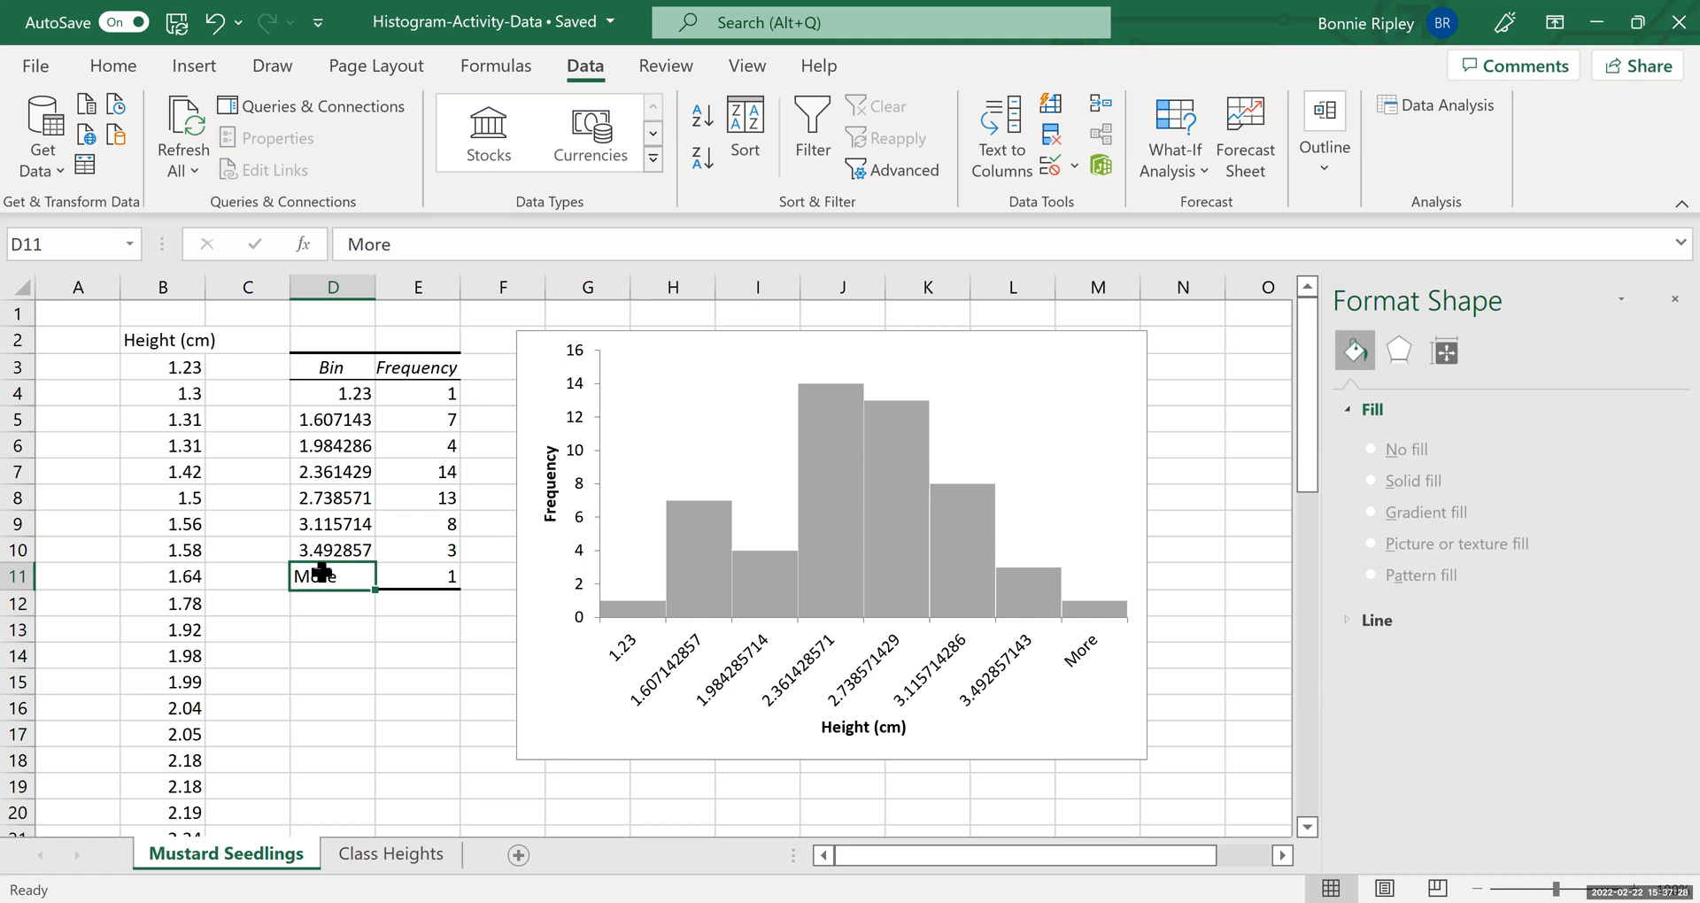
{"action": "left_click", "coordinate": [341, 551]}
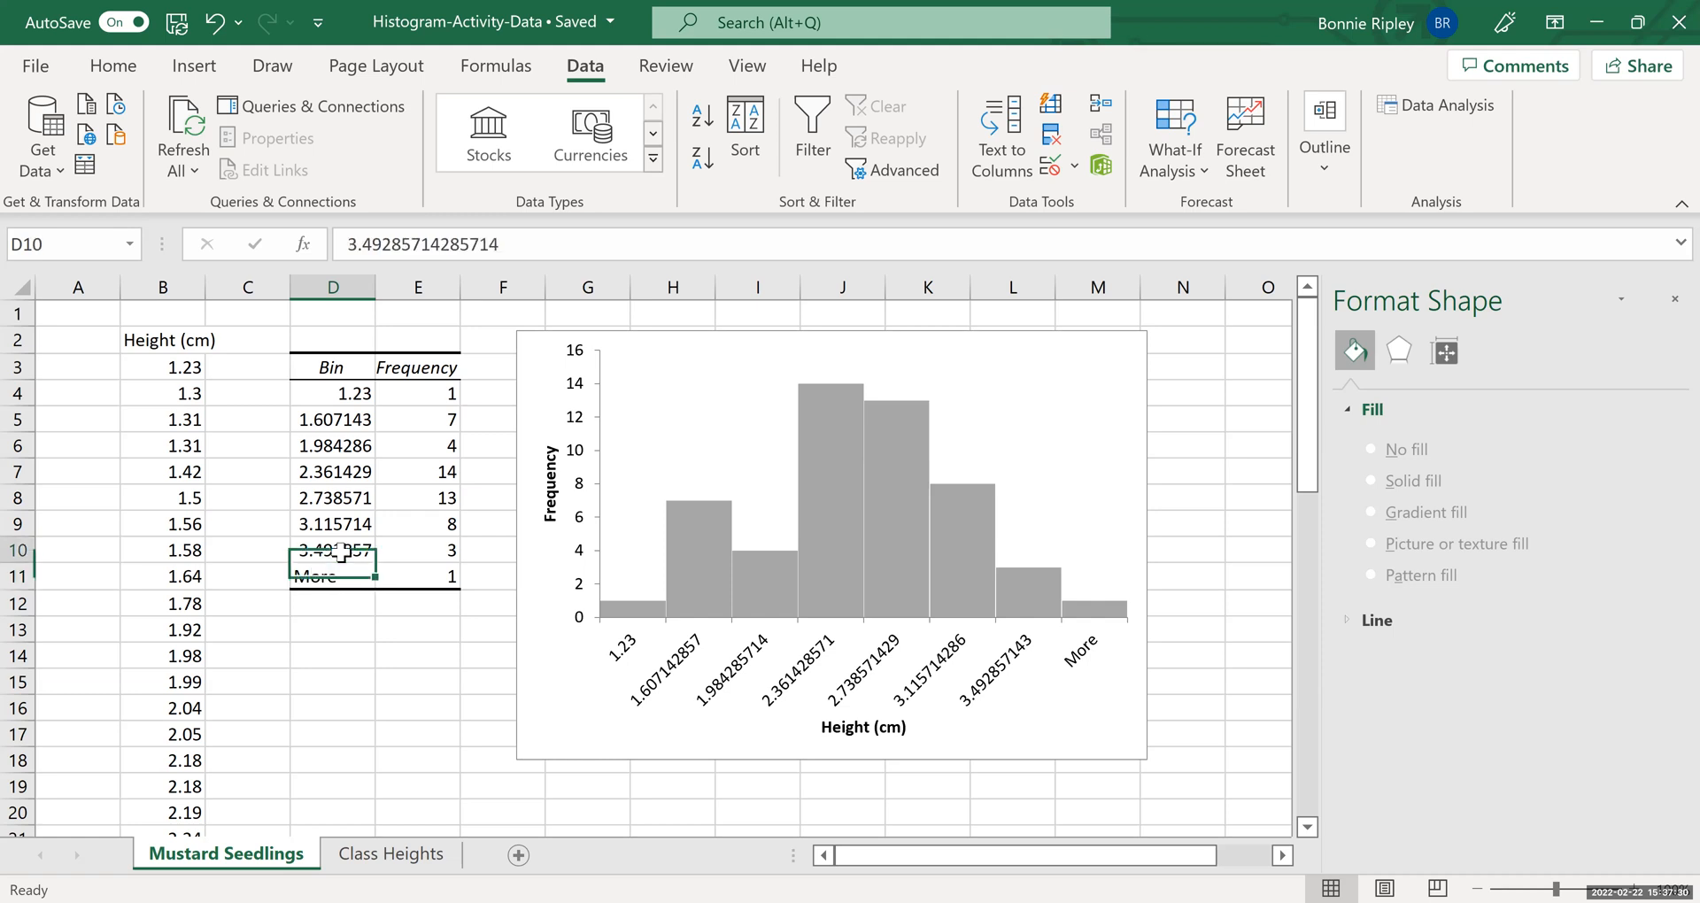
{"action": "left_click", "coordinate": [319, 577]}
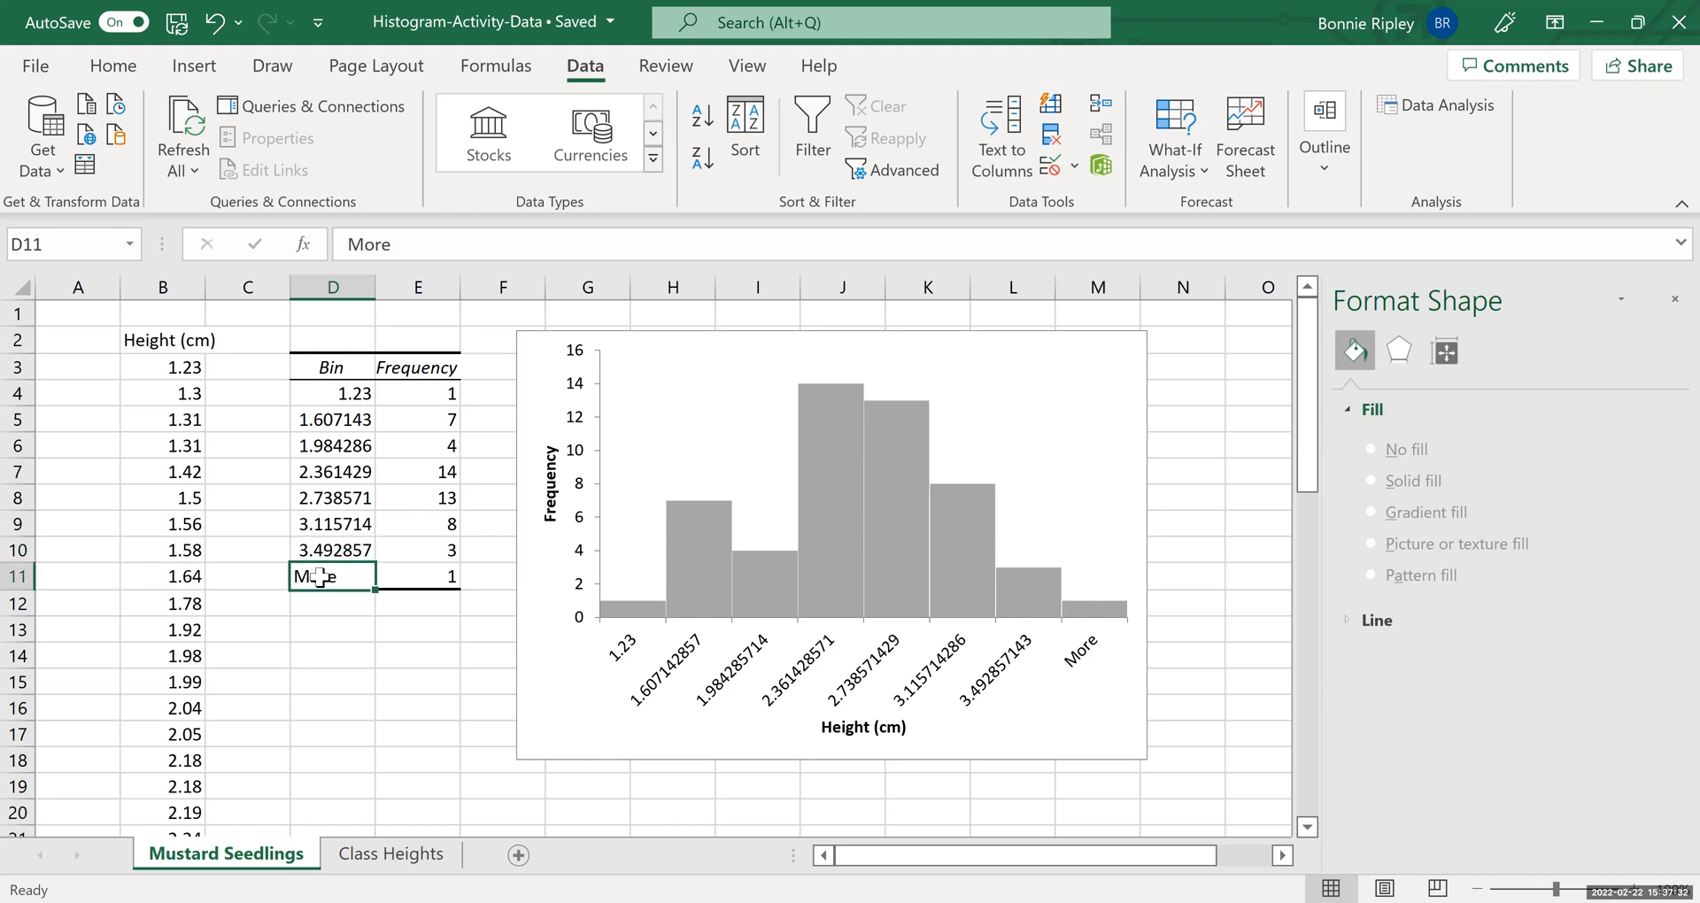
{"action": "type", "text": "="}
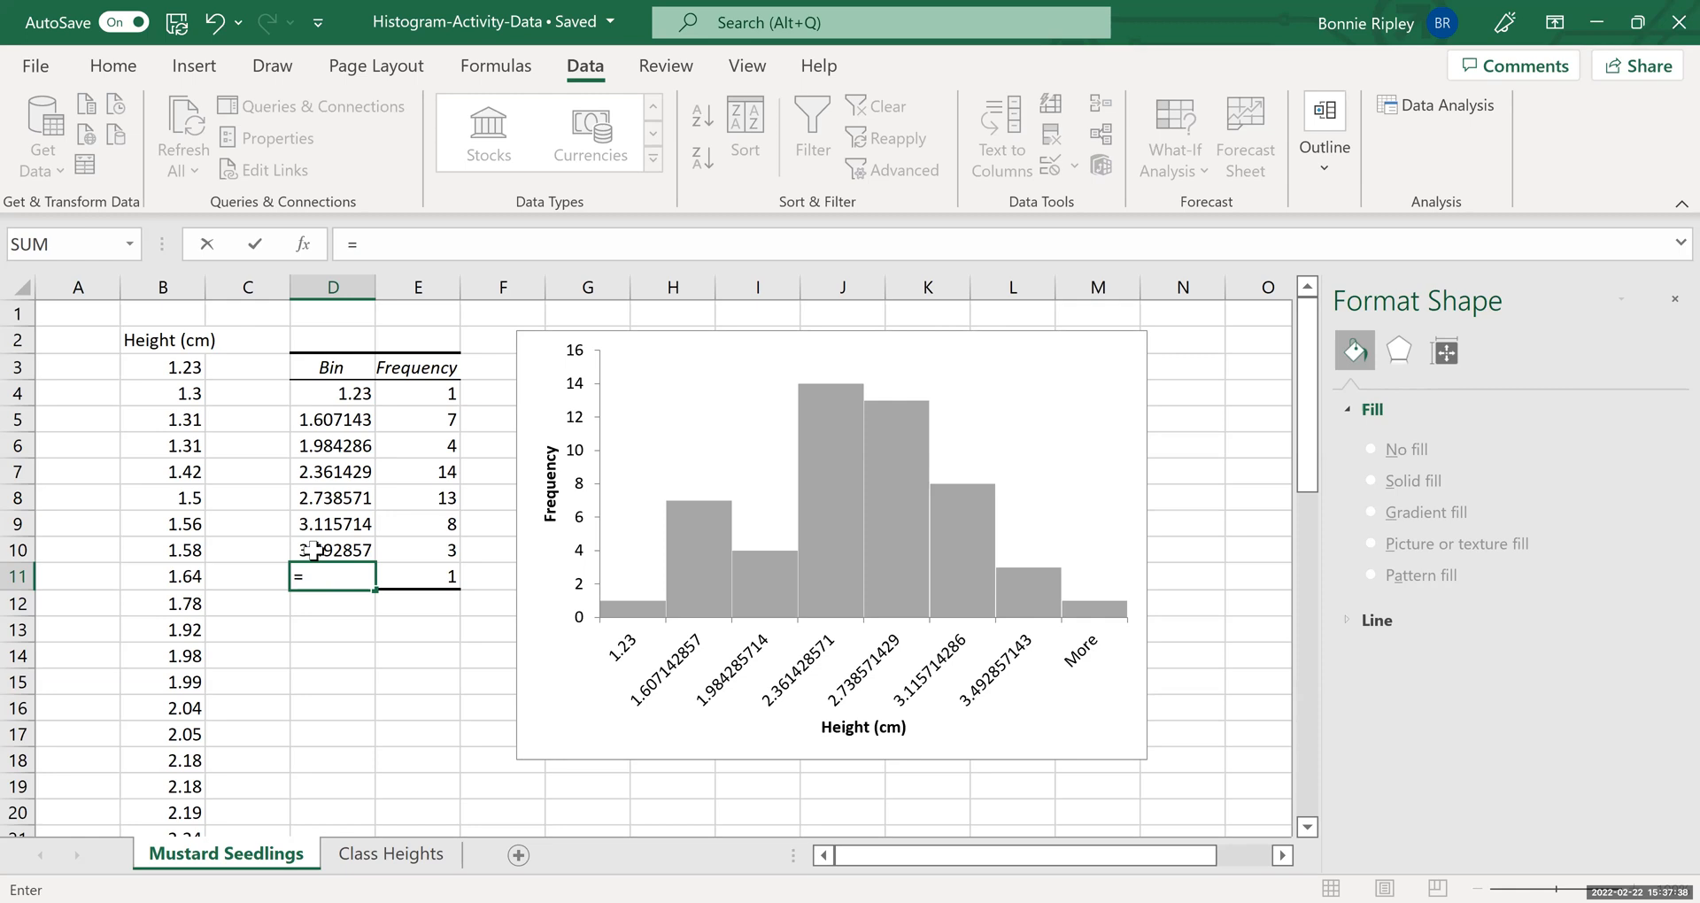
{"action": "left_click", "coordinate": [312, 551]}
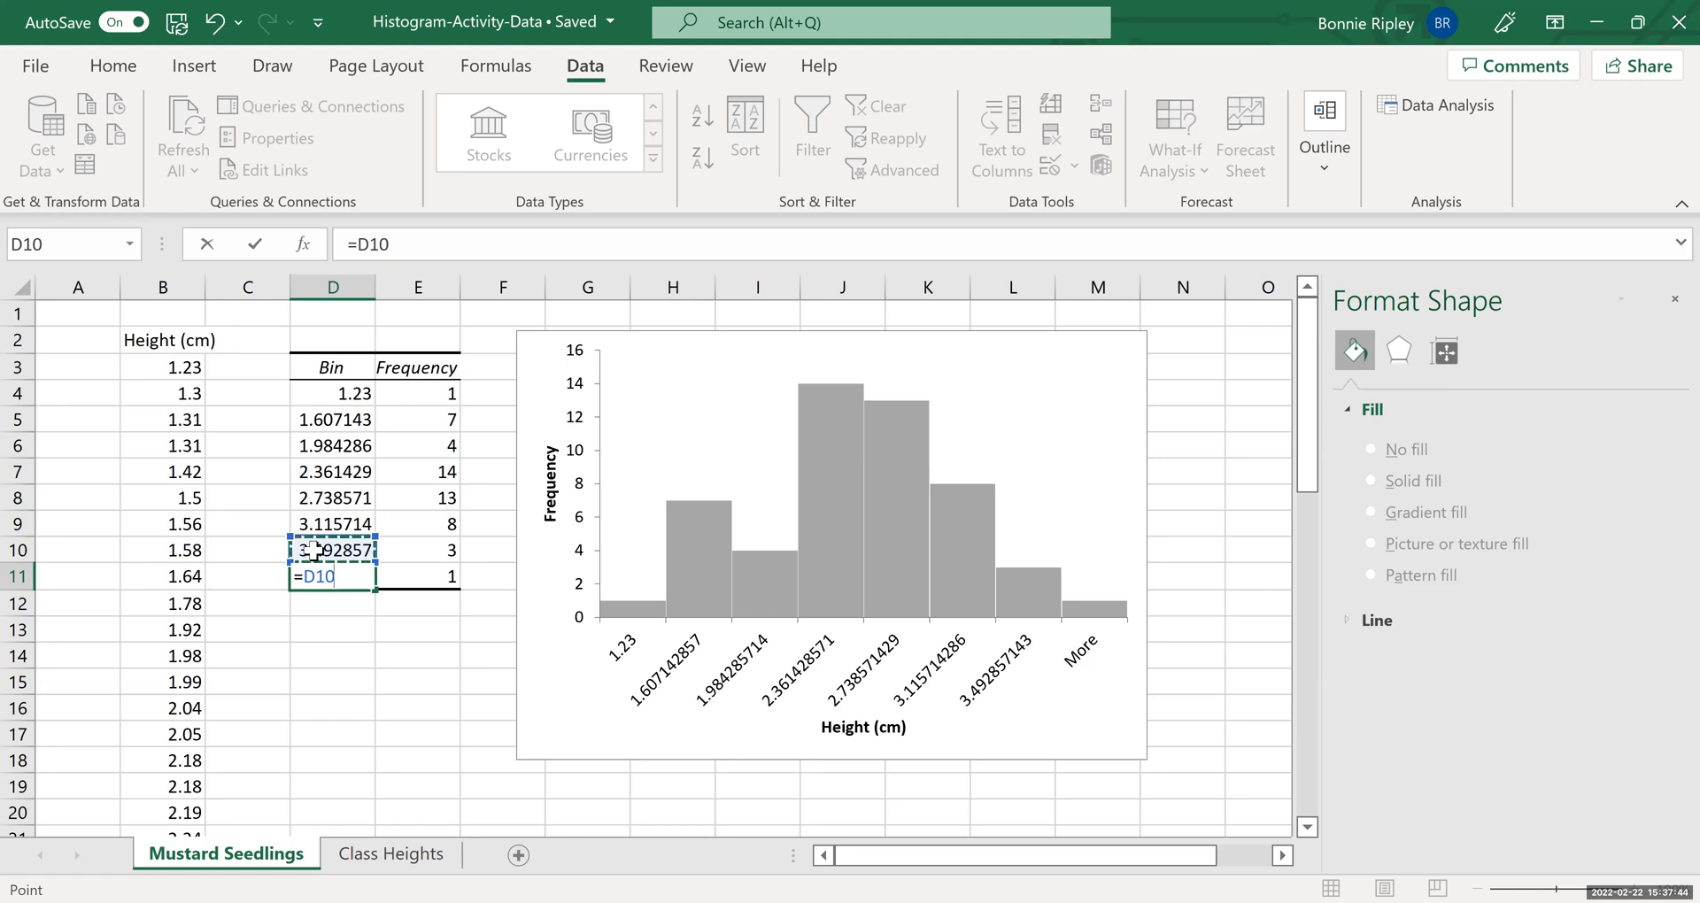
{"action": "type", "text": "+("}
{"action": "left_click", "coordinate": [331, 419]}
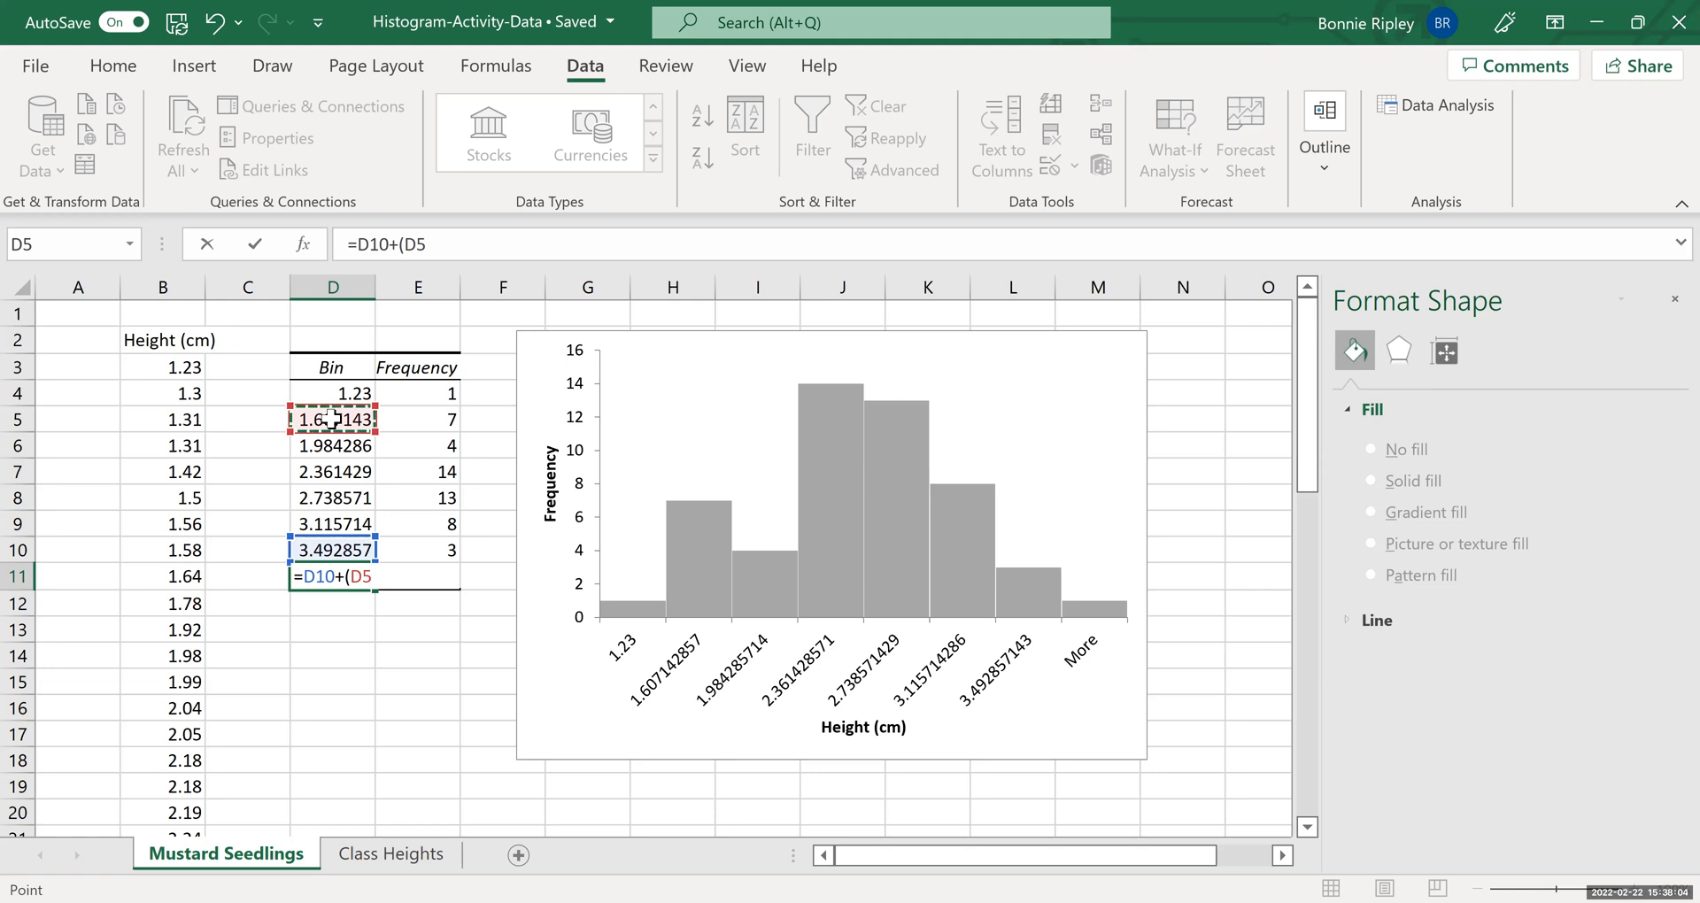
{"action": "type", "text": "-"}
{"action": "left_click", "coordinate": [334, 393]}
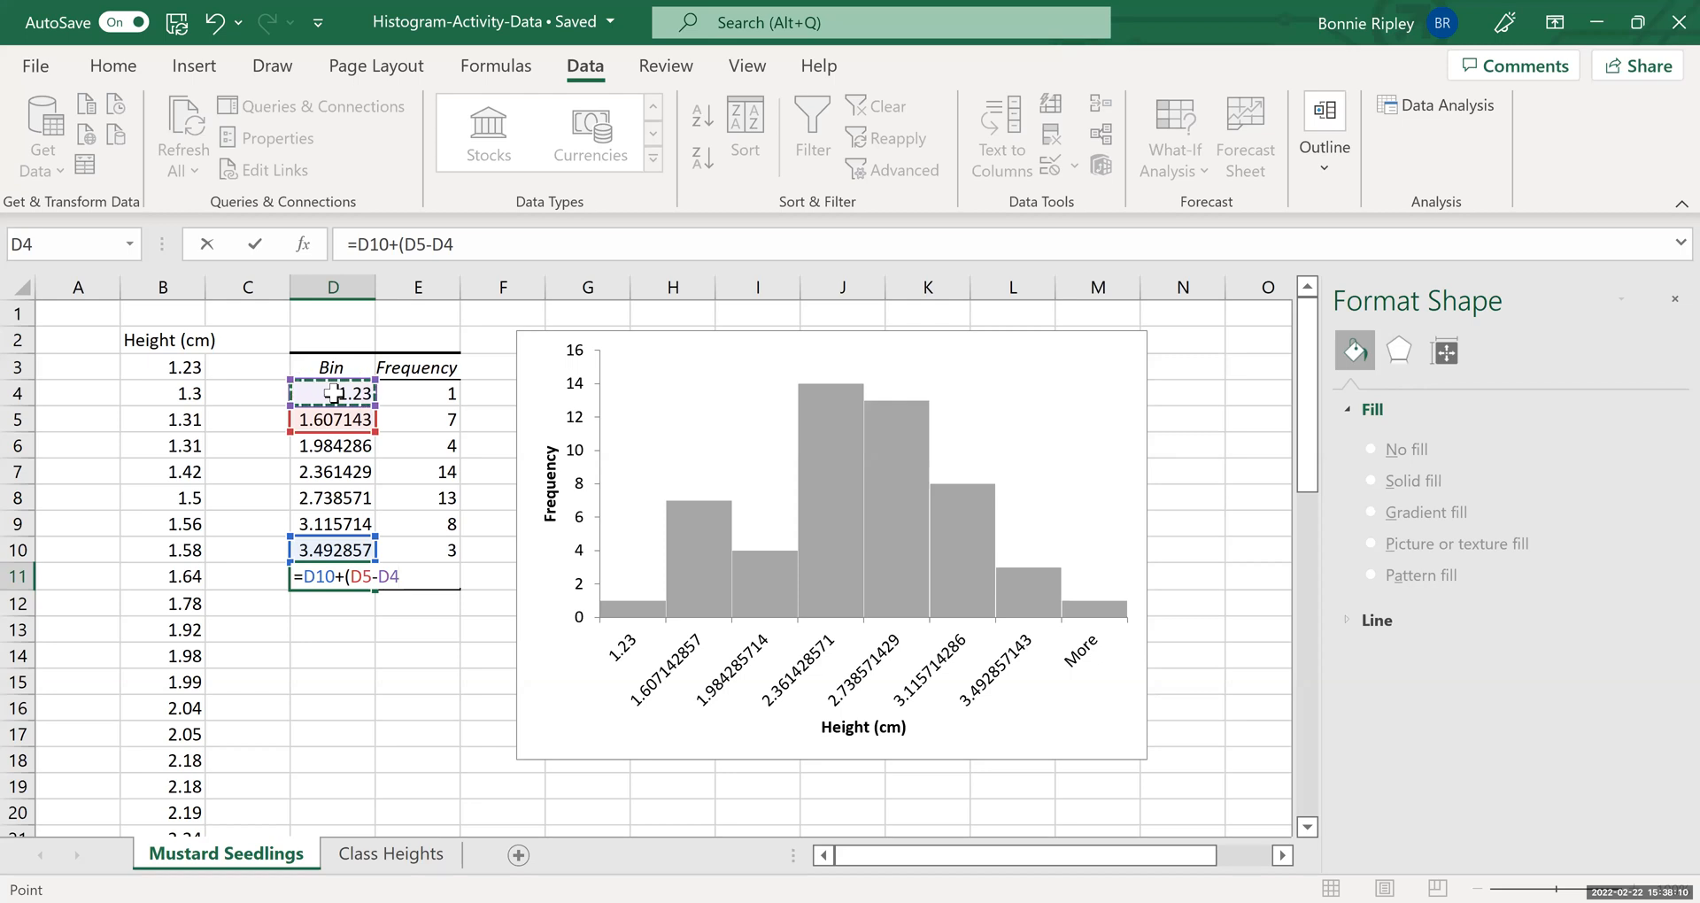
{"action": "type", "text": ")"}
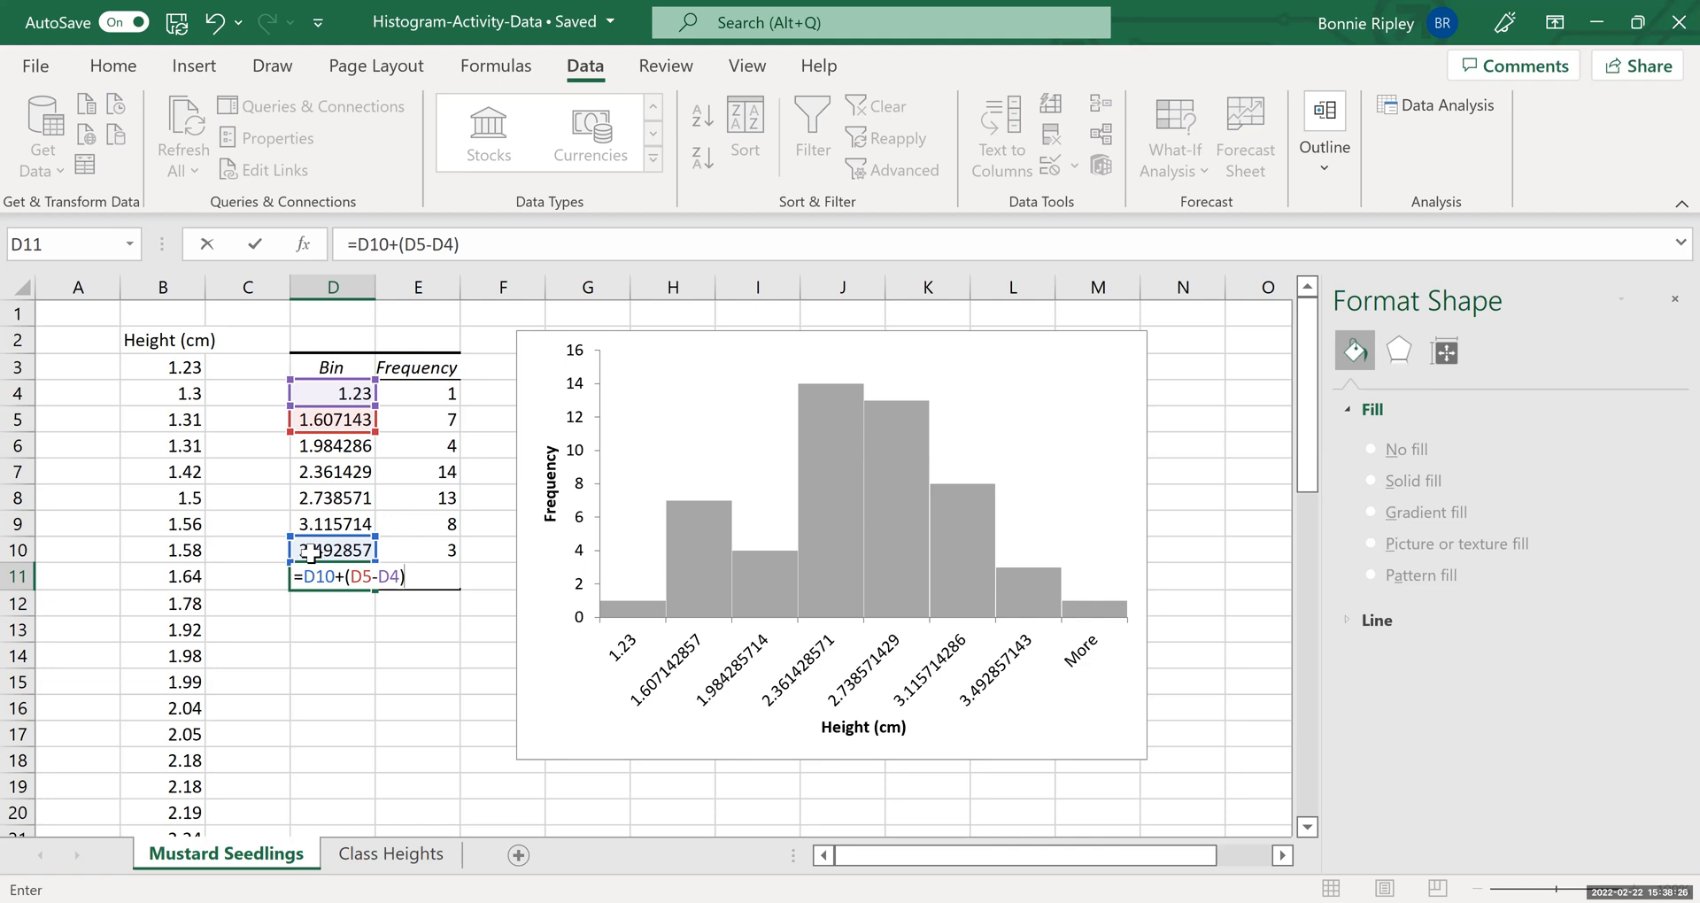
{"action": "key", "text": "Return"}
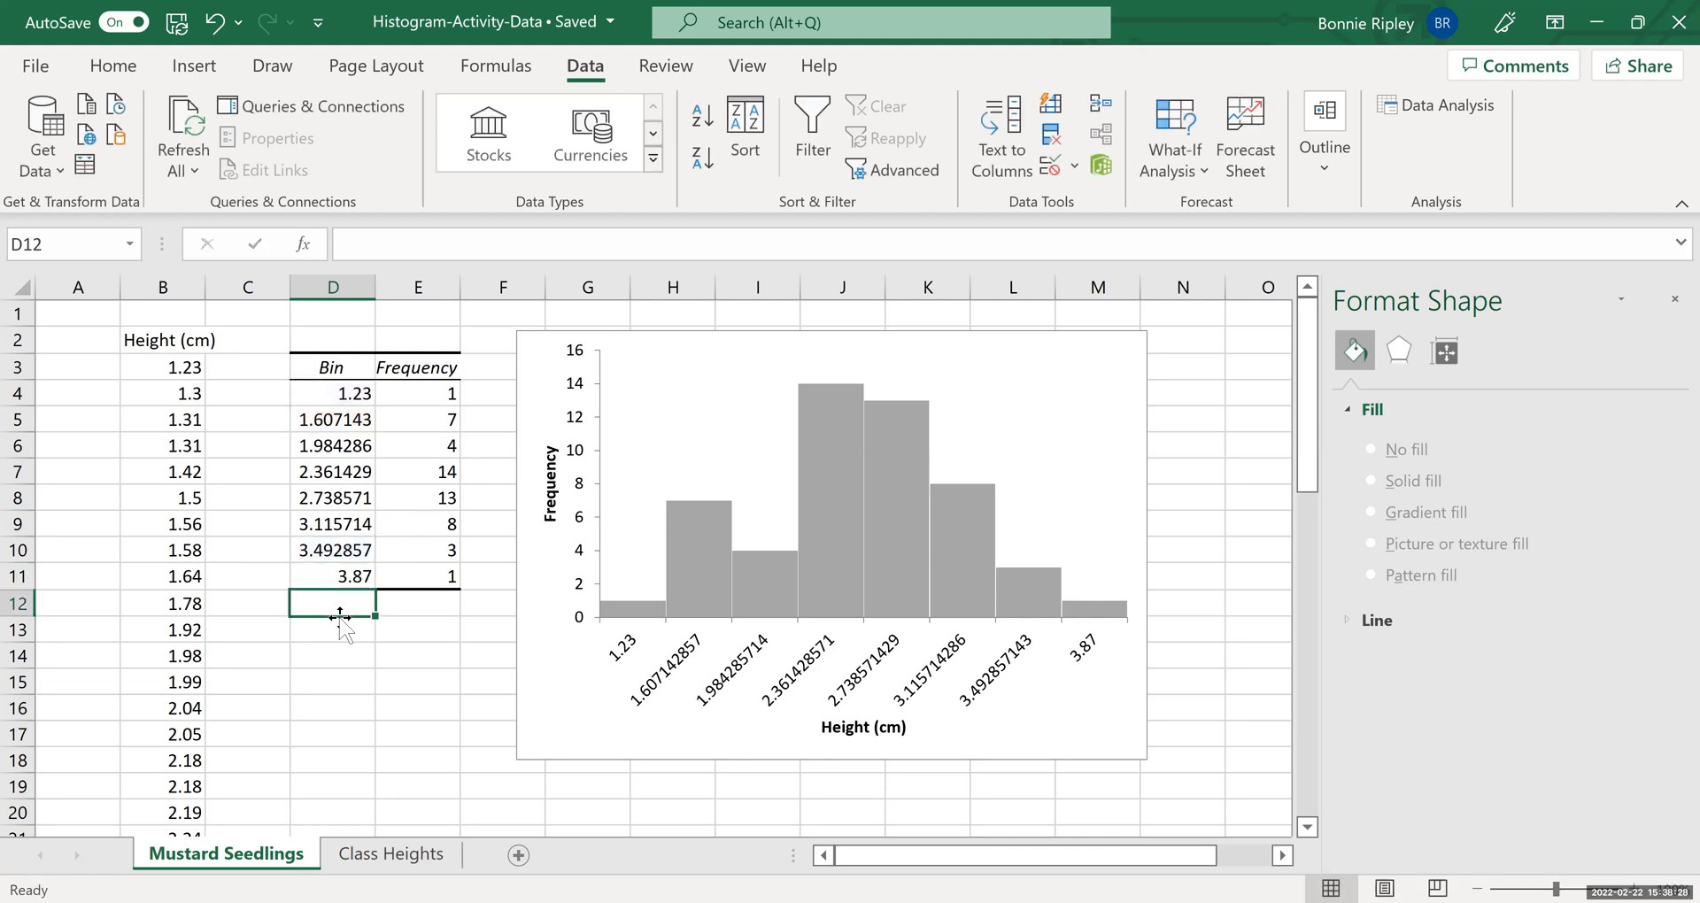
{"action": "left_click", "coordinate": [315, 576]}
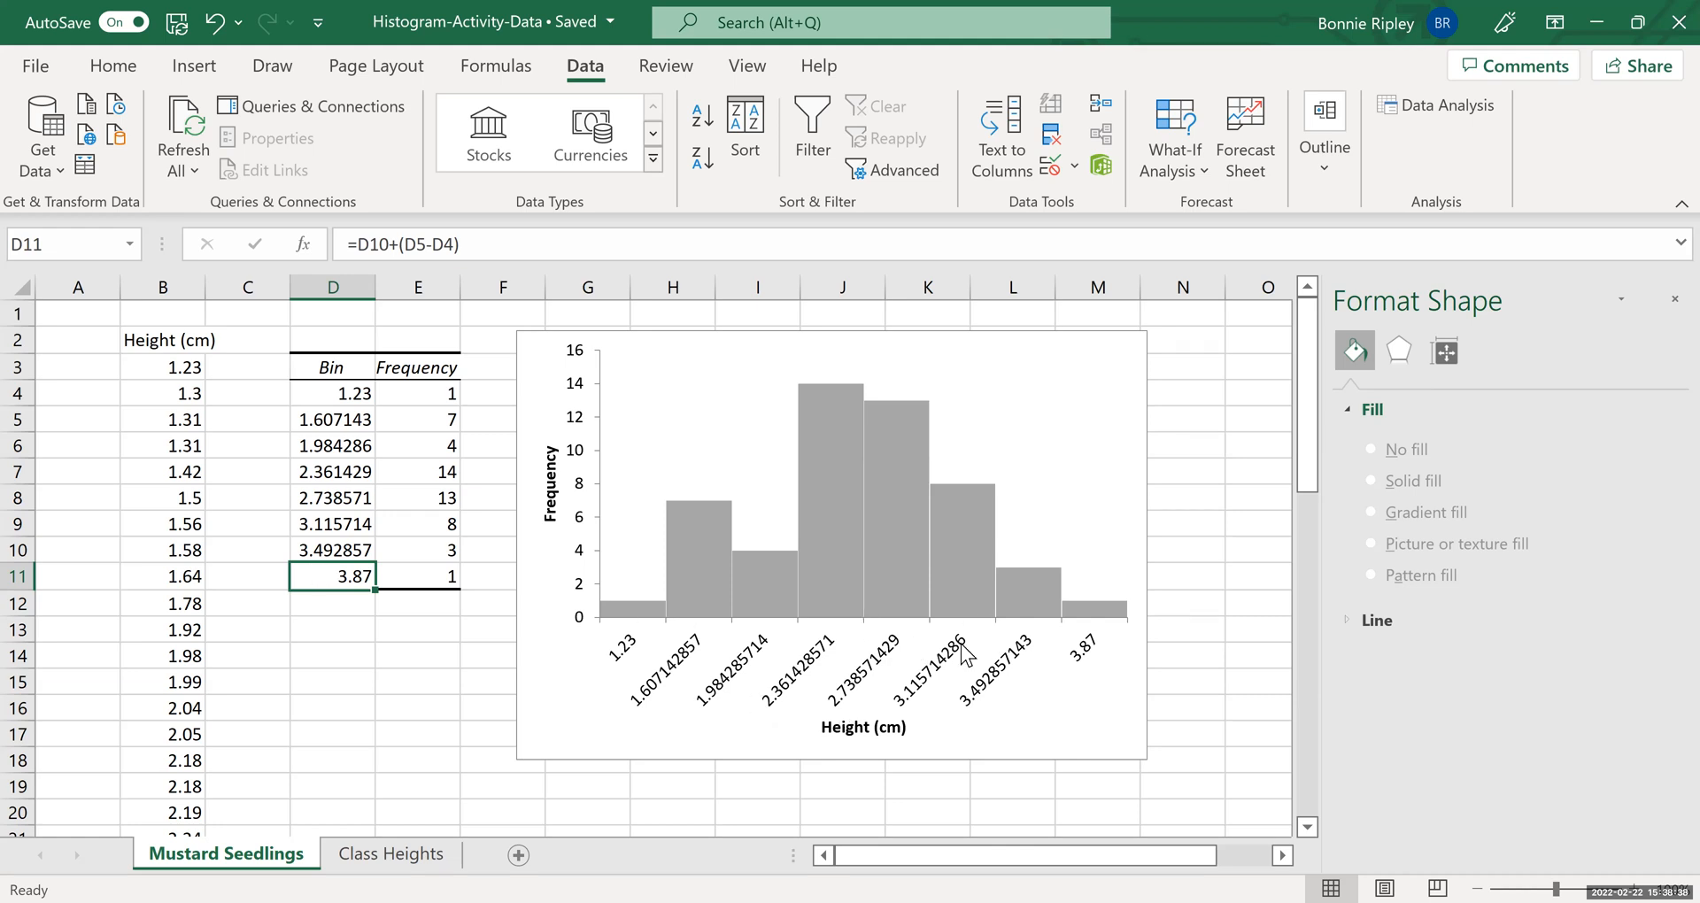
Step: Format the bin values in D4:D11 as numbers with two decimal places
{"action": "left_click", "coordinate": [311, 391]}
{"action": "key", "text": "shift+Down"}
{"action": "key", "text": "shift+Down"}
{"action": "key", "text": "shift+Down"}
{"action": "key", "text": "shift+Down"}
{"action": "key", "text": "shift+Down"}
{"action": "key", "text": "shift+Down"}
{"action": "key", "text": "shift+Down"}
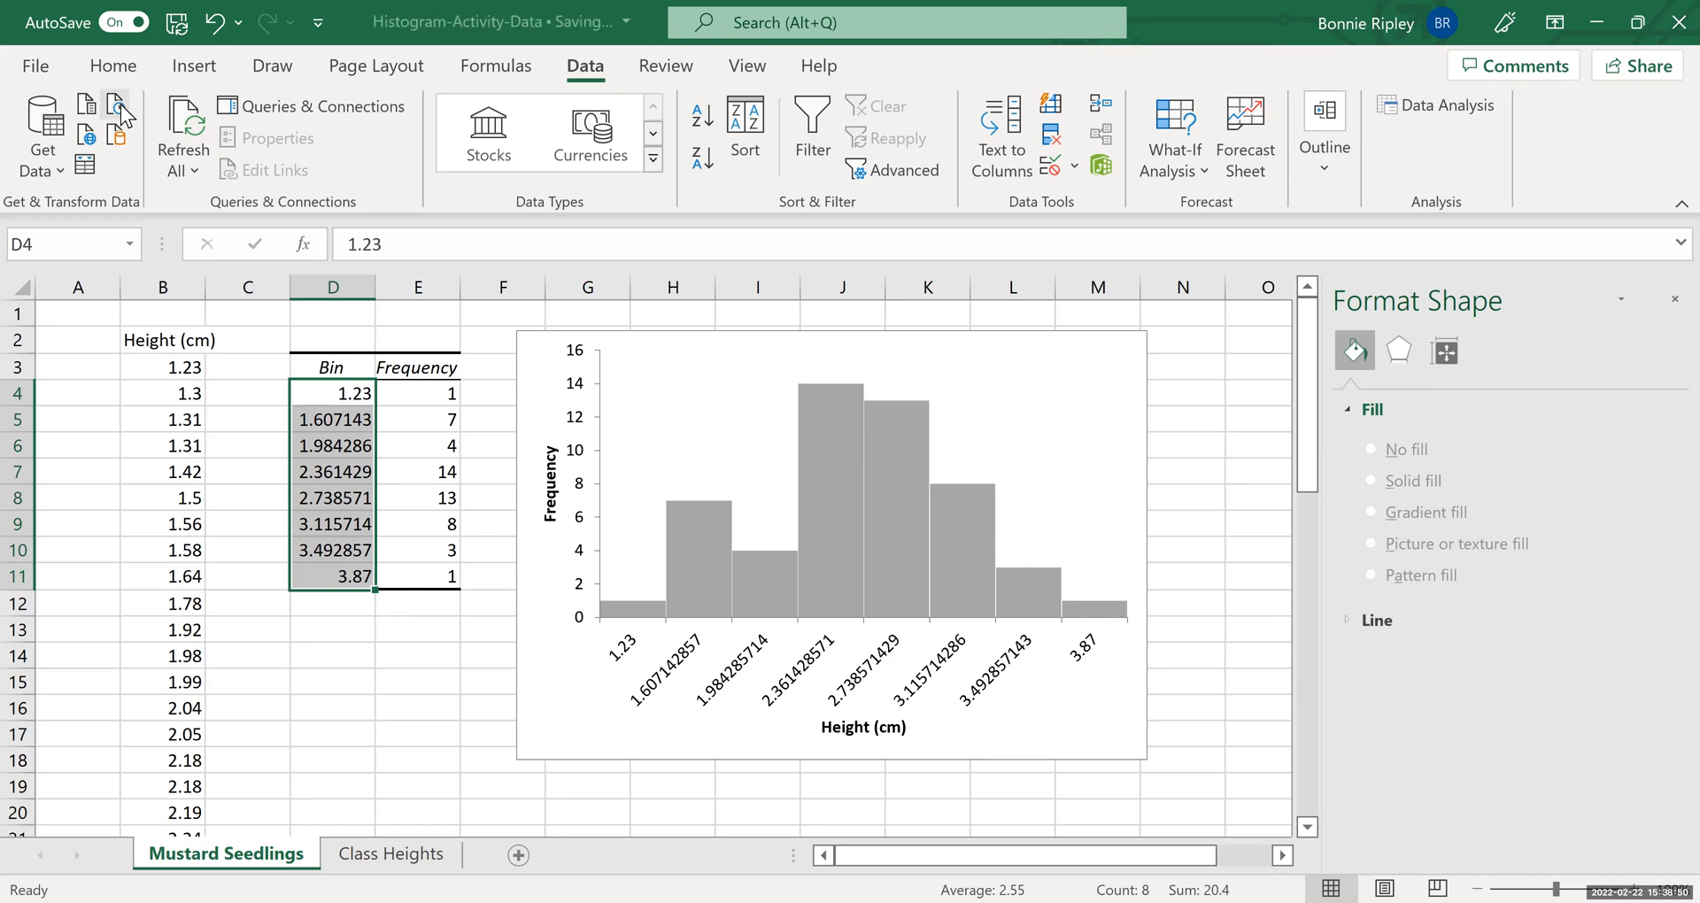
{"action": "left_click", "coordinate": [113, 67]}
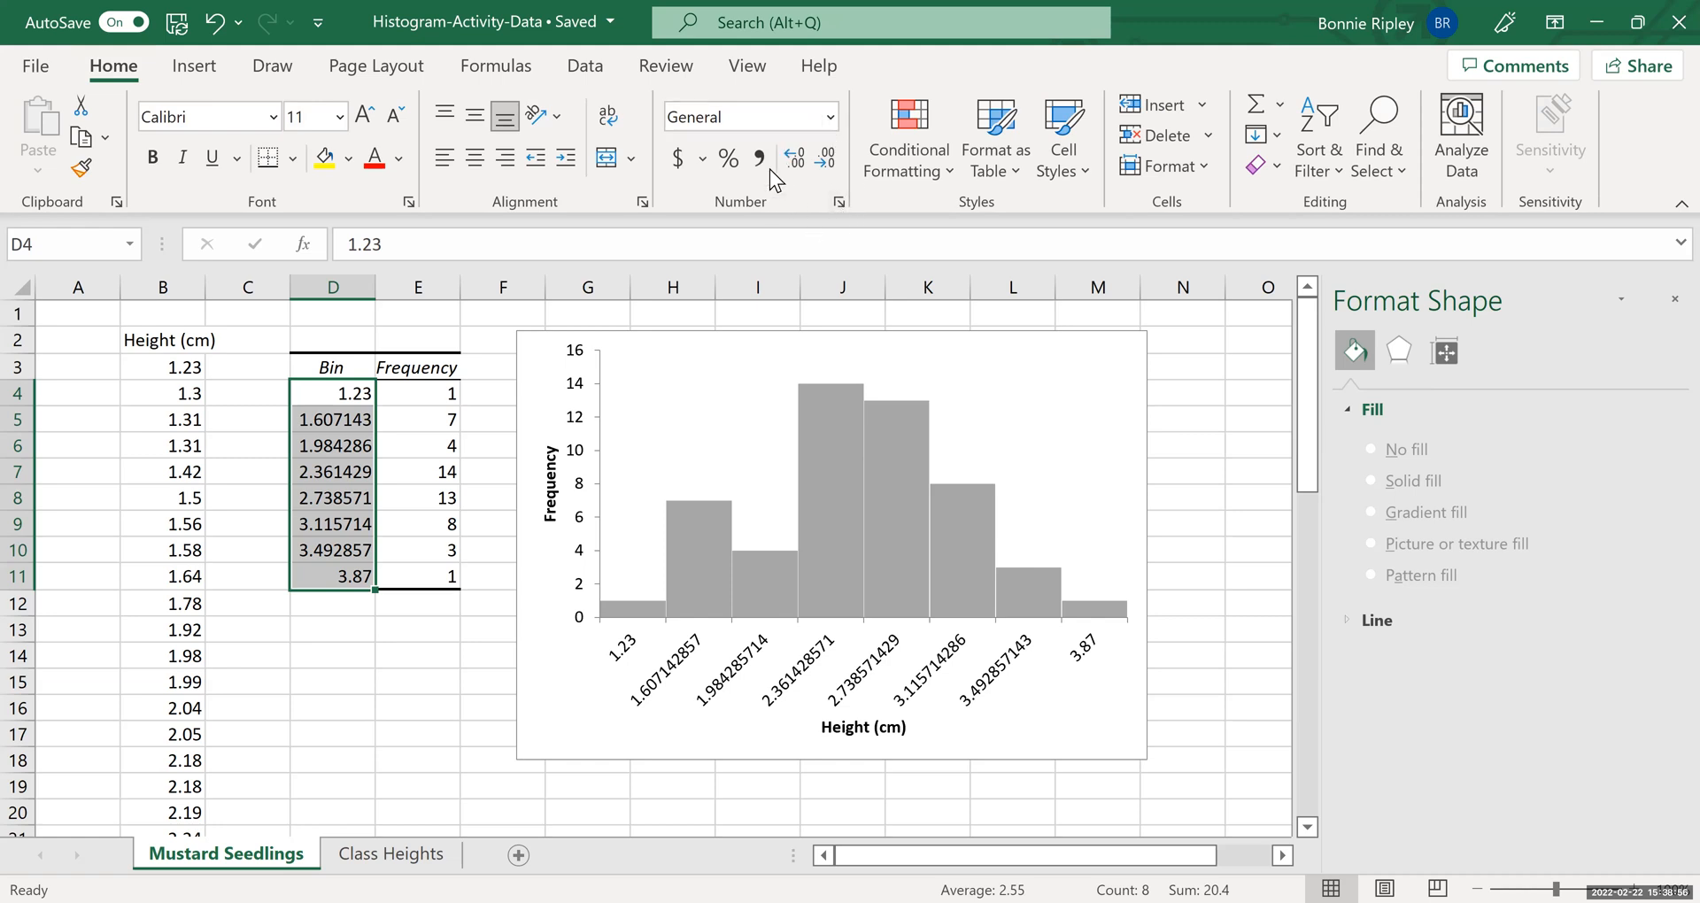
{"action": "left_click", "coordinate": [826, 159]}
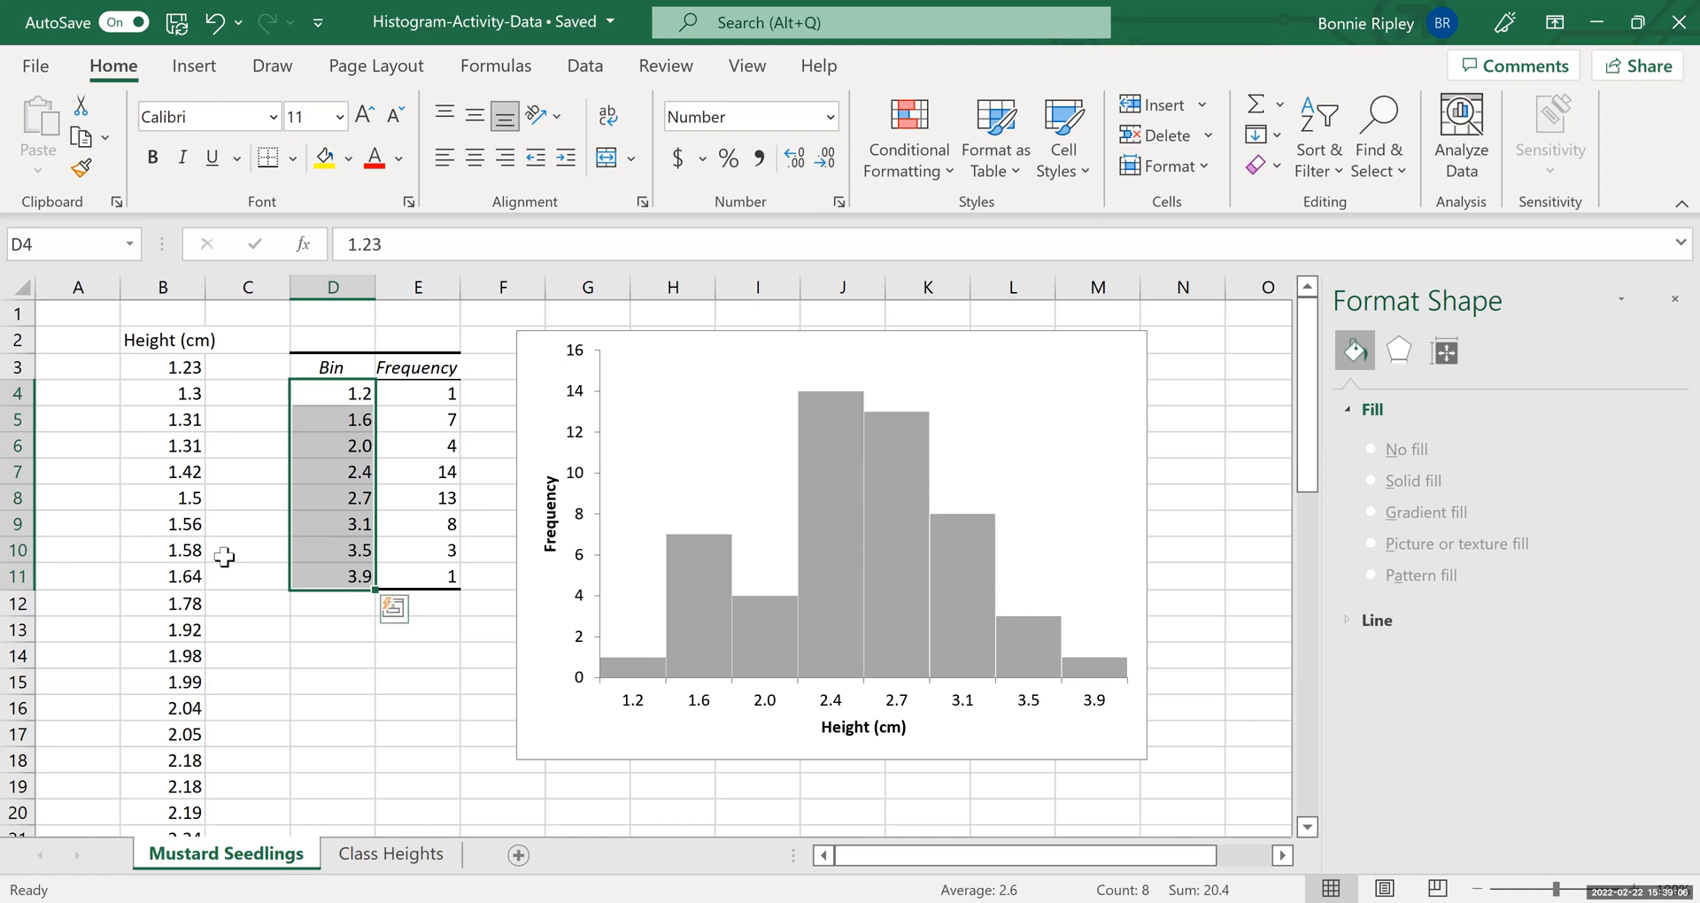
{"action": "left_click", "coordinate": [795, 165]}
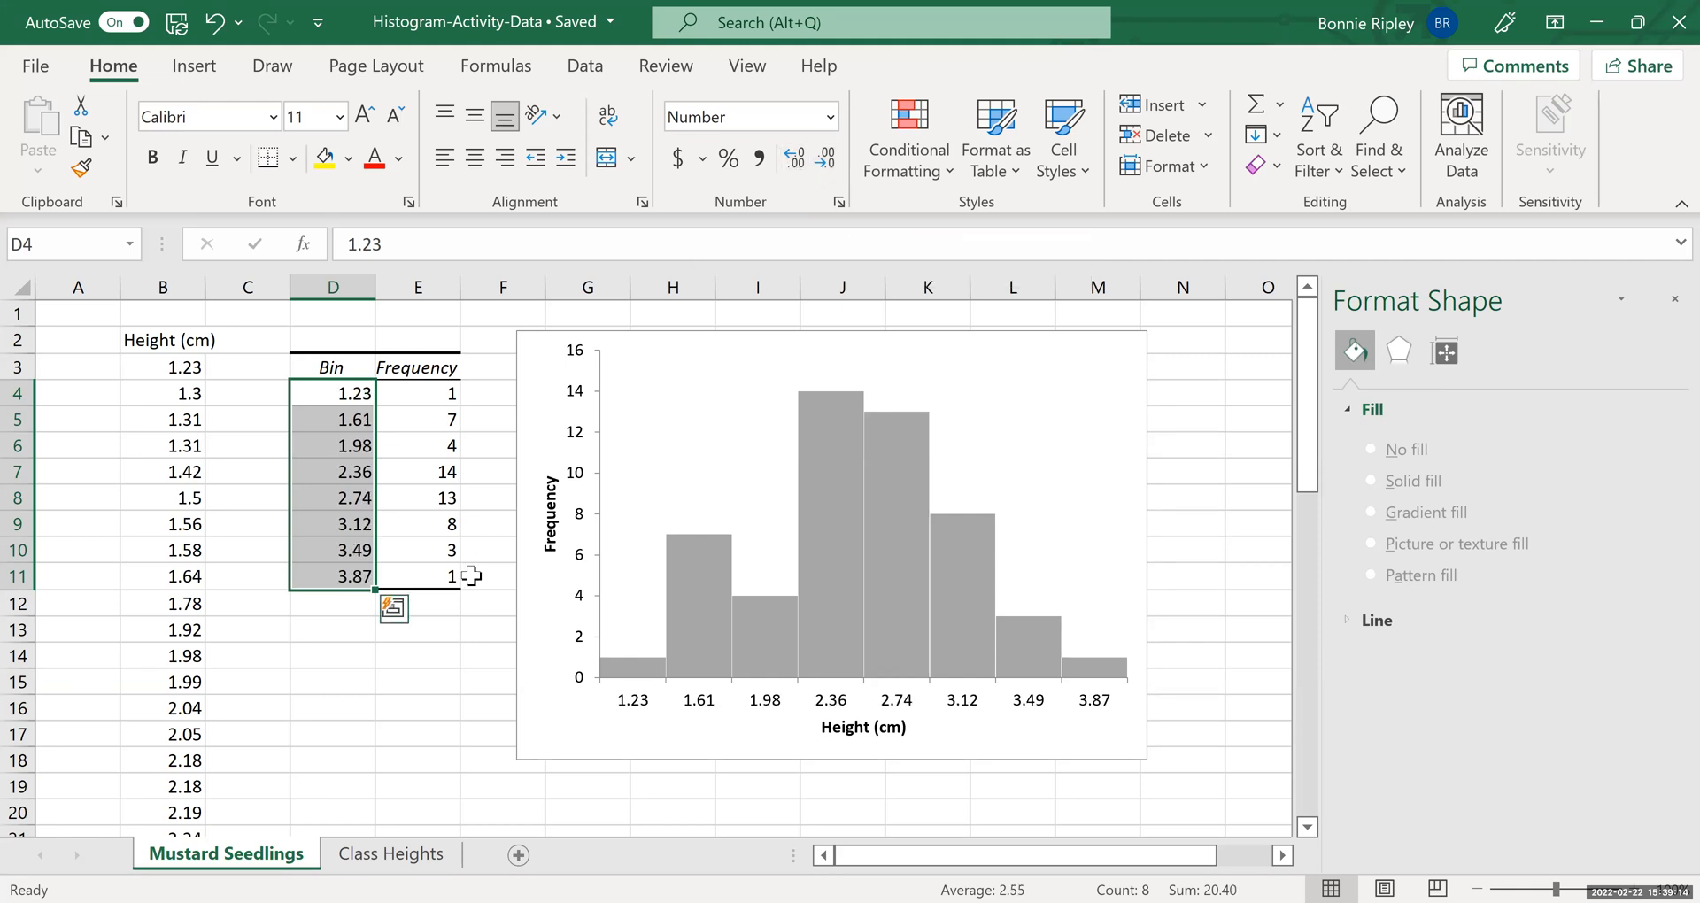
{"action": "left_click", "coordinate": [414, 680]}
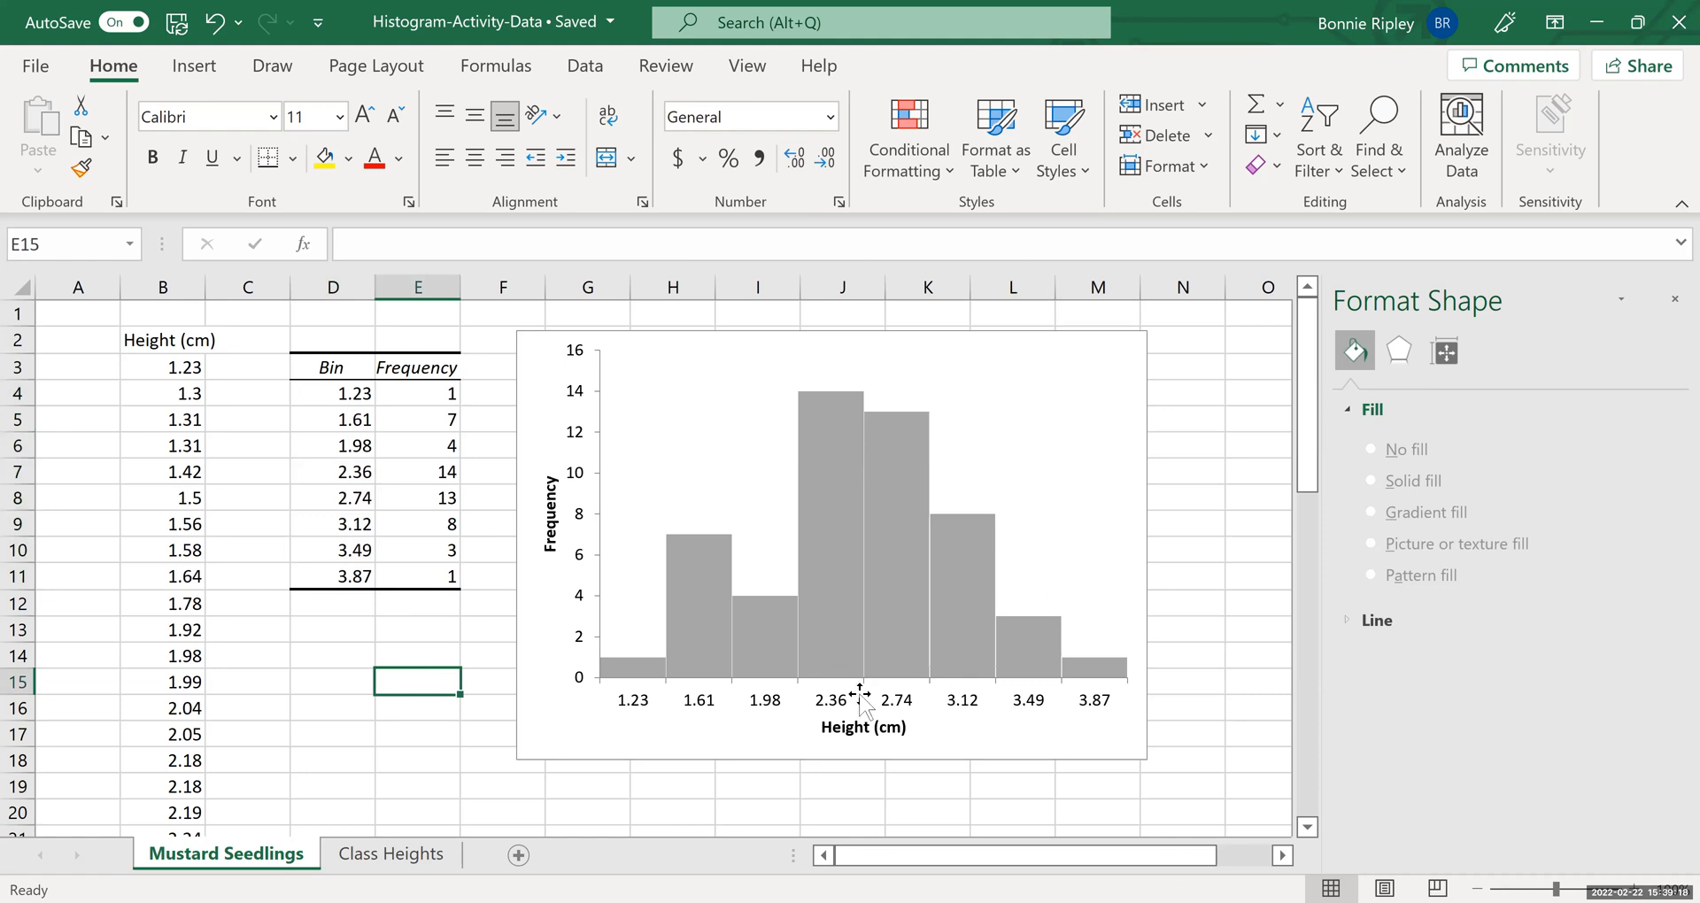
Step: Enter the custom bin values 1.0, 1.5 and 2.0 in cells D14, D15 and D16
{"action": "mouse_move", "coordinate": [758, 662]}
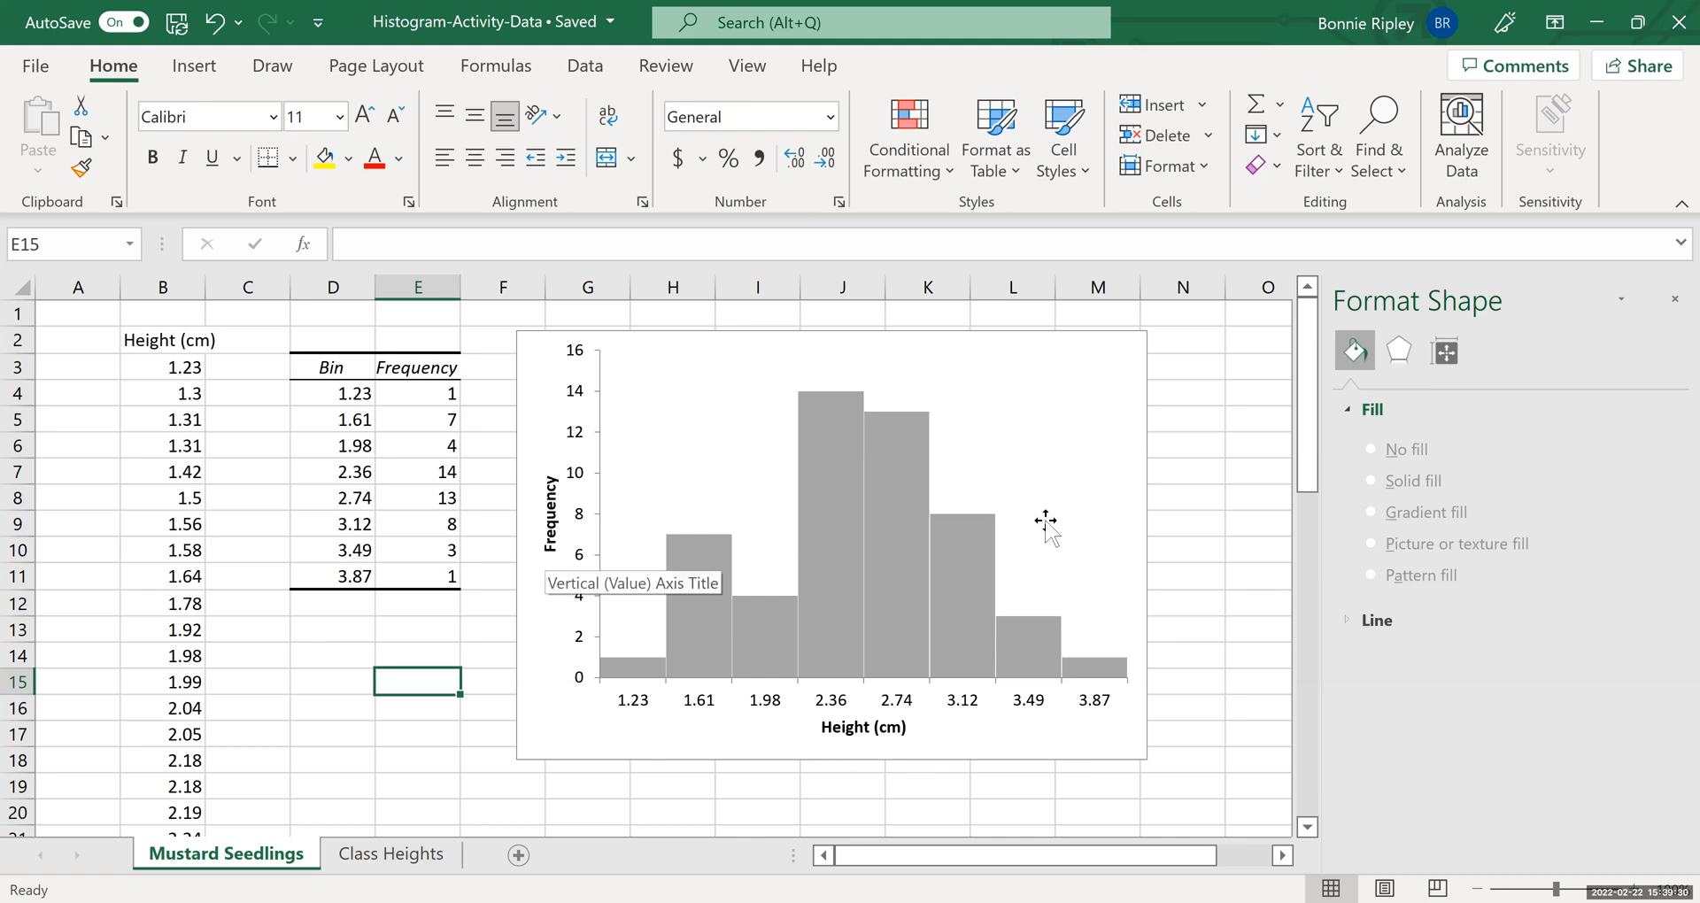
{"action": "left_click", "coordinate": [313, 649]}
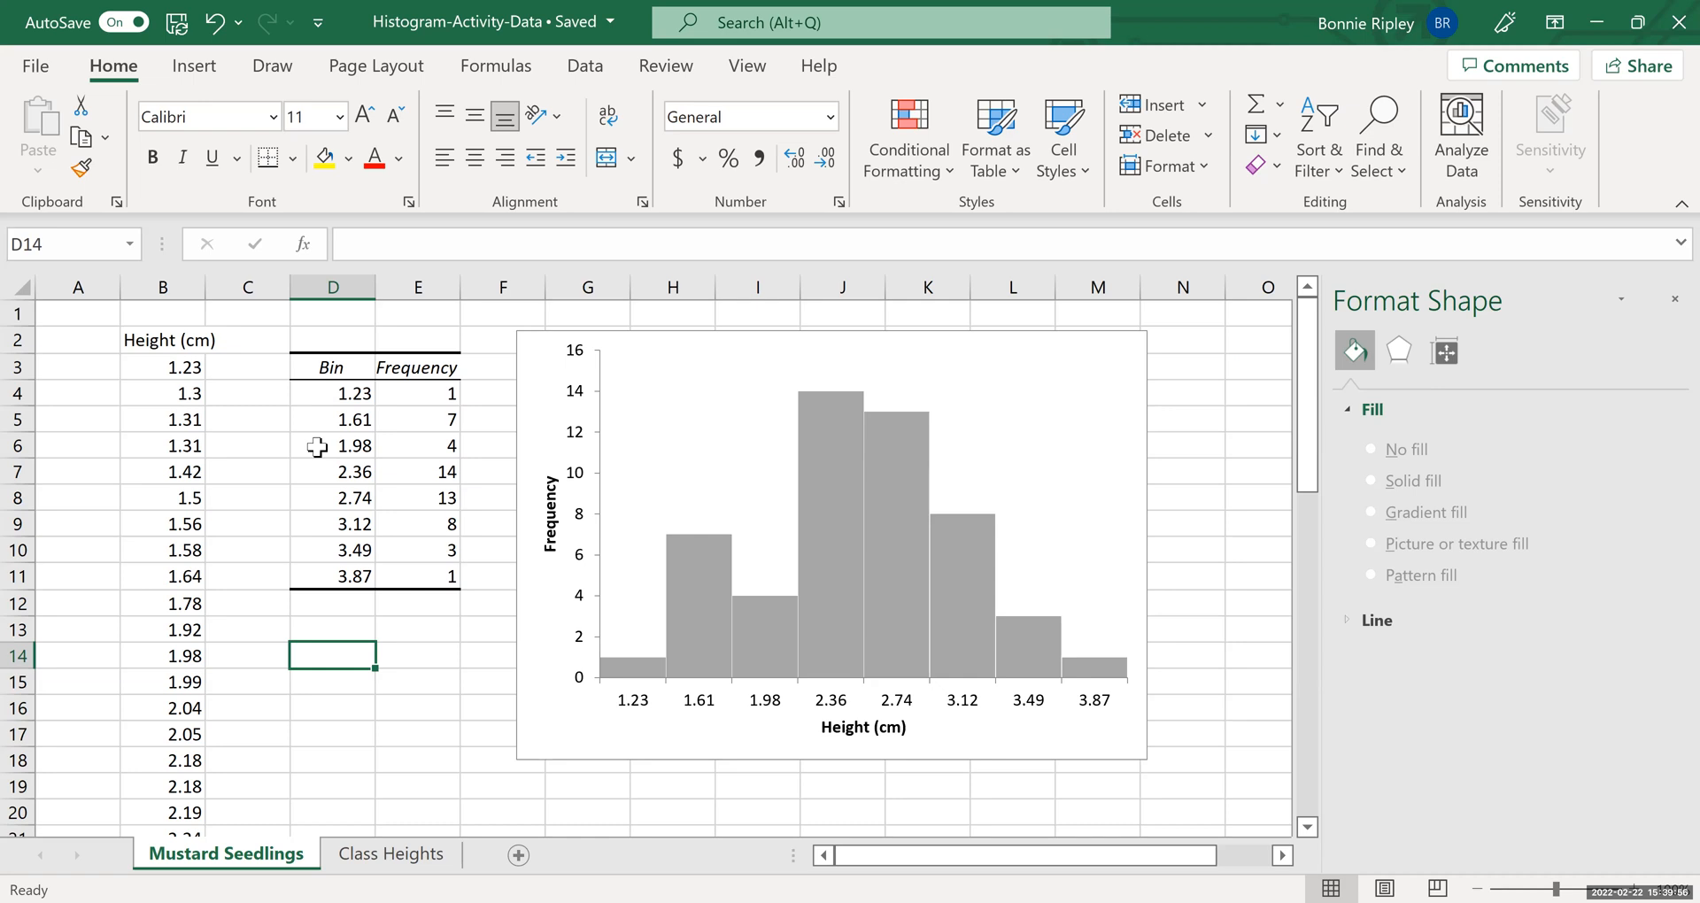
{"action": "left_click", "coordinate": [334, 702]}
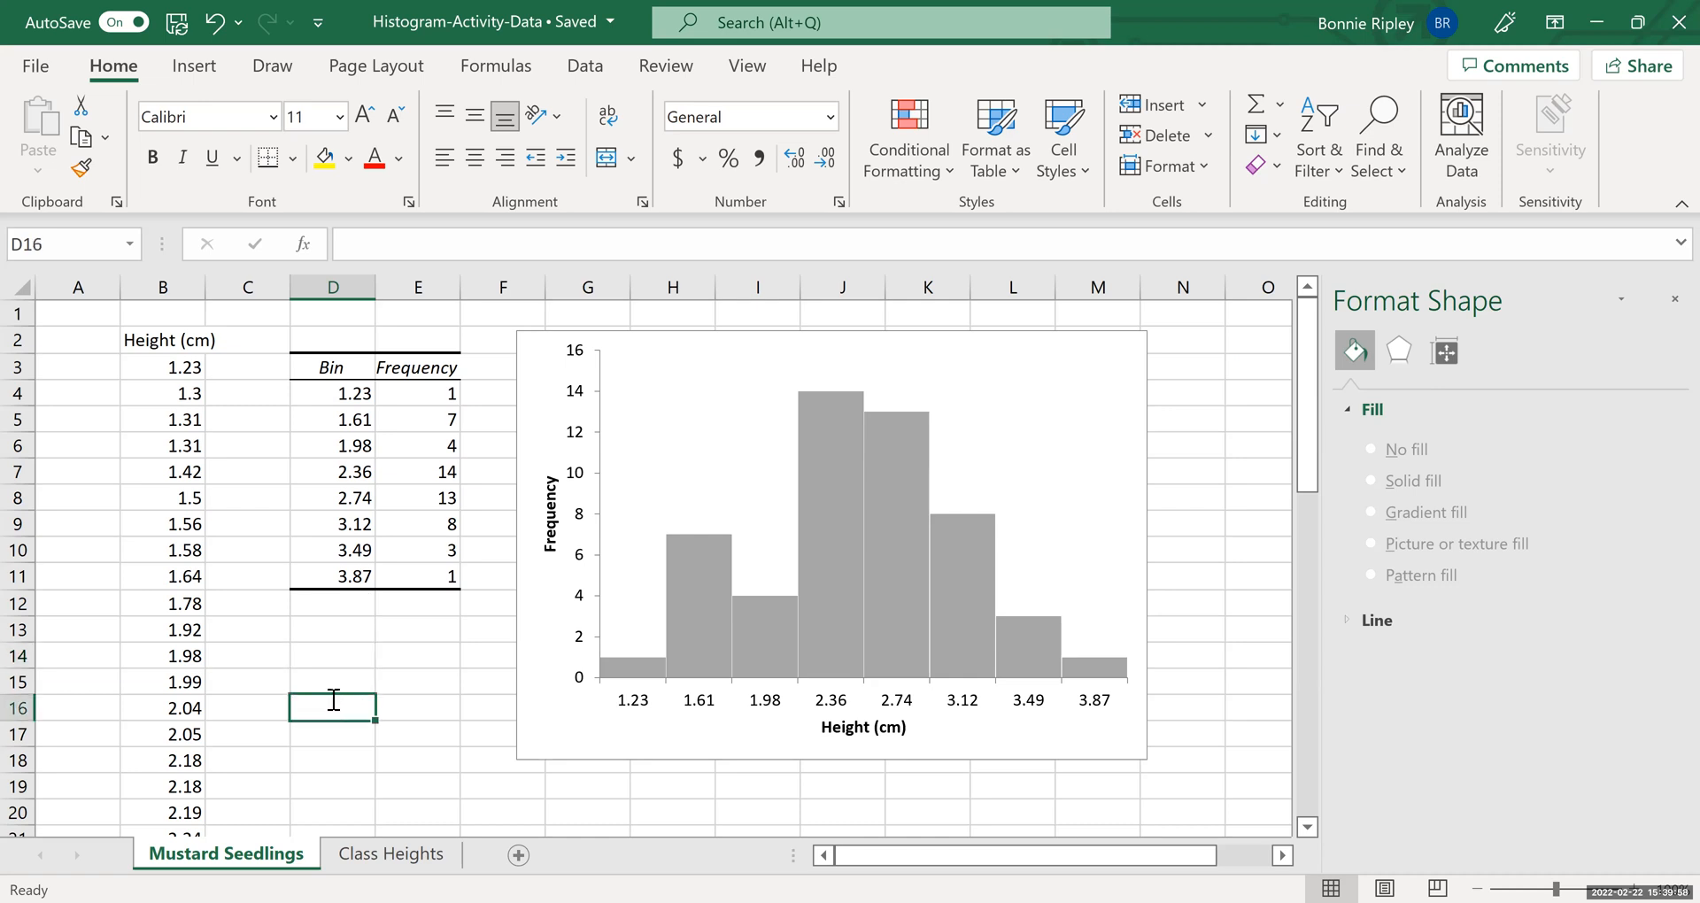
{"action": "type", "text": "2.00"}
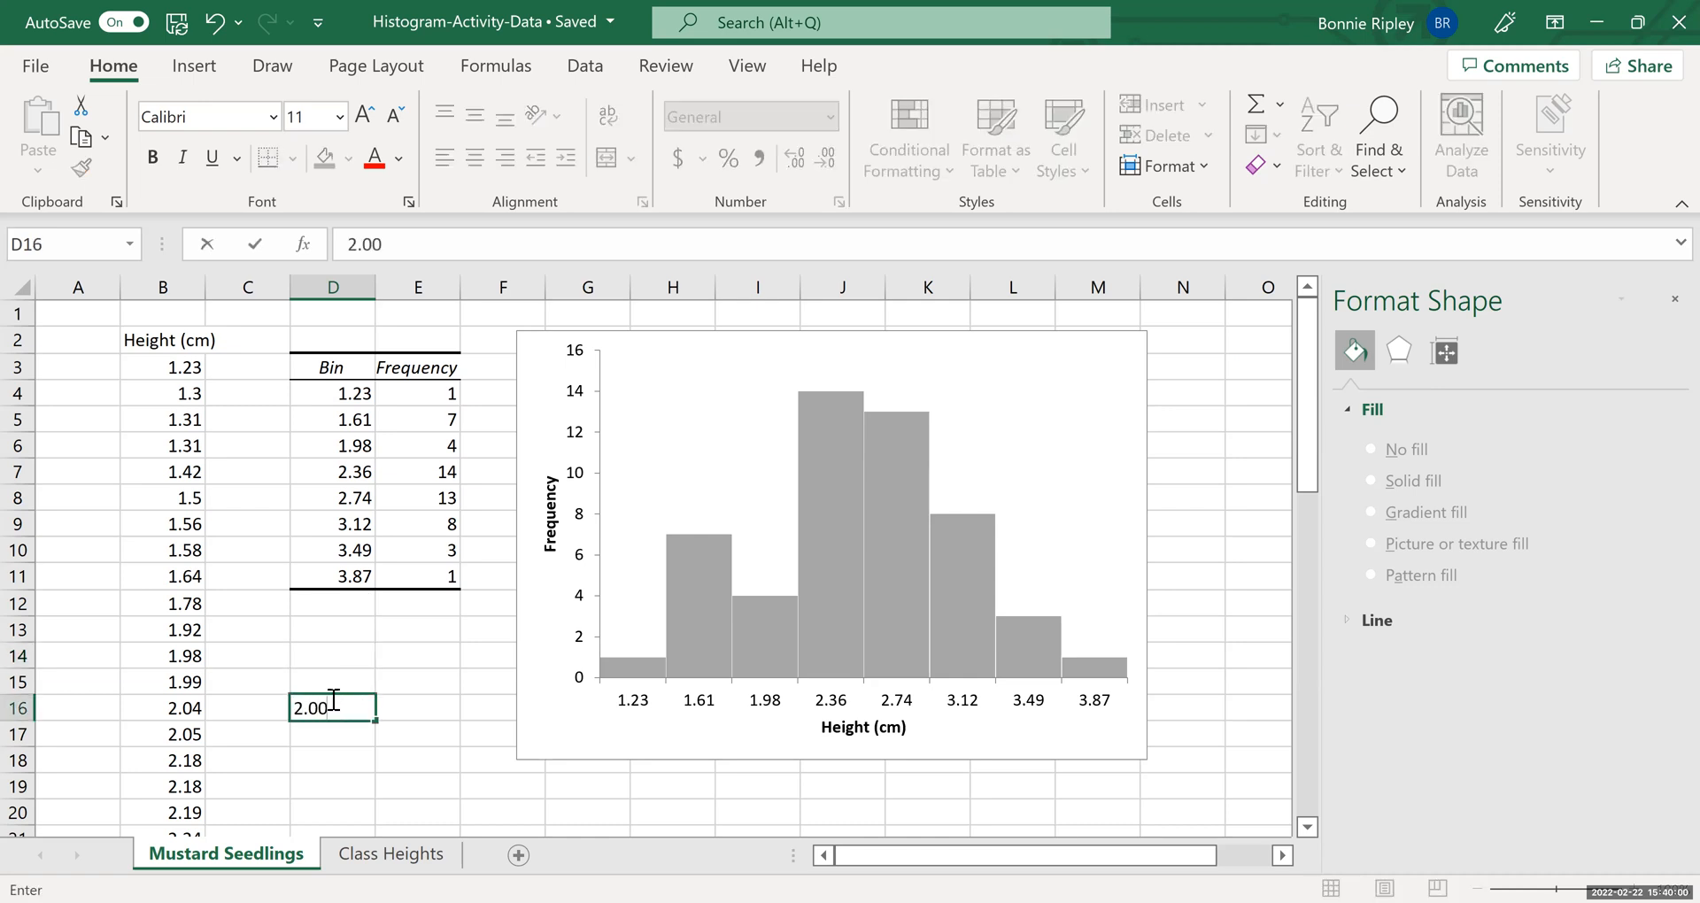
{"action": "key", "text": "Up"}
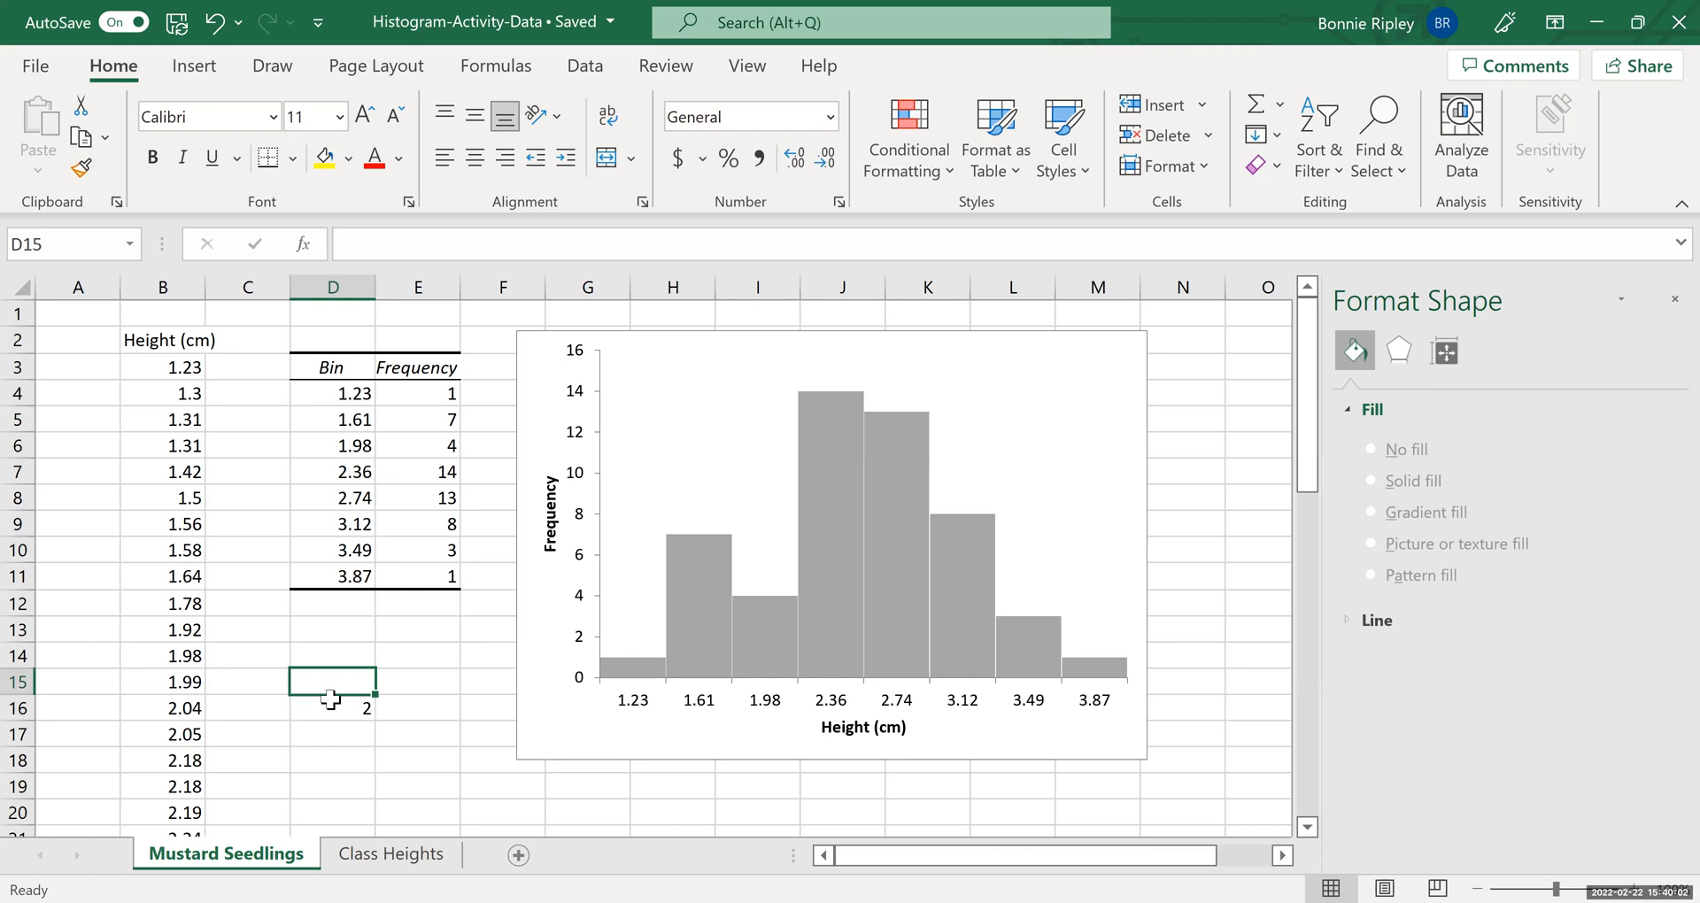
{"action": "type", "text": "1.5"}
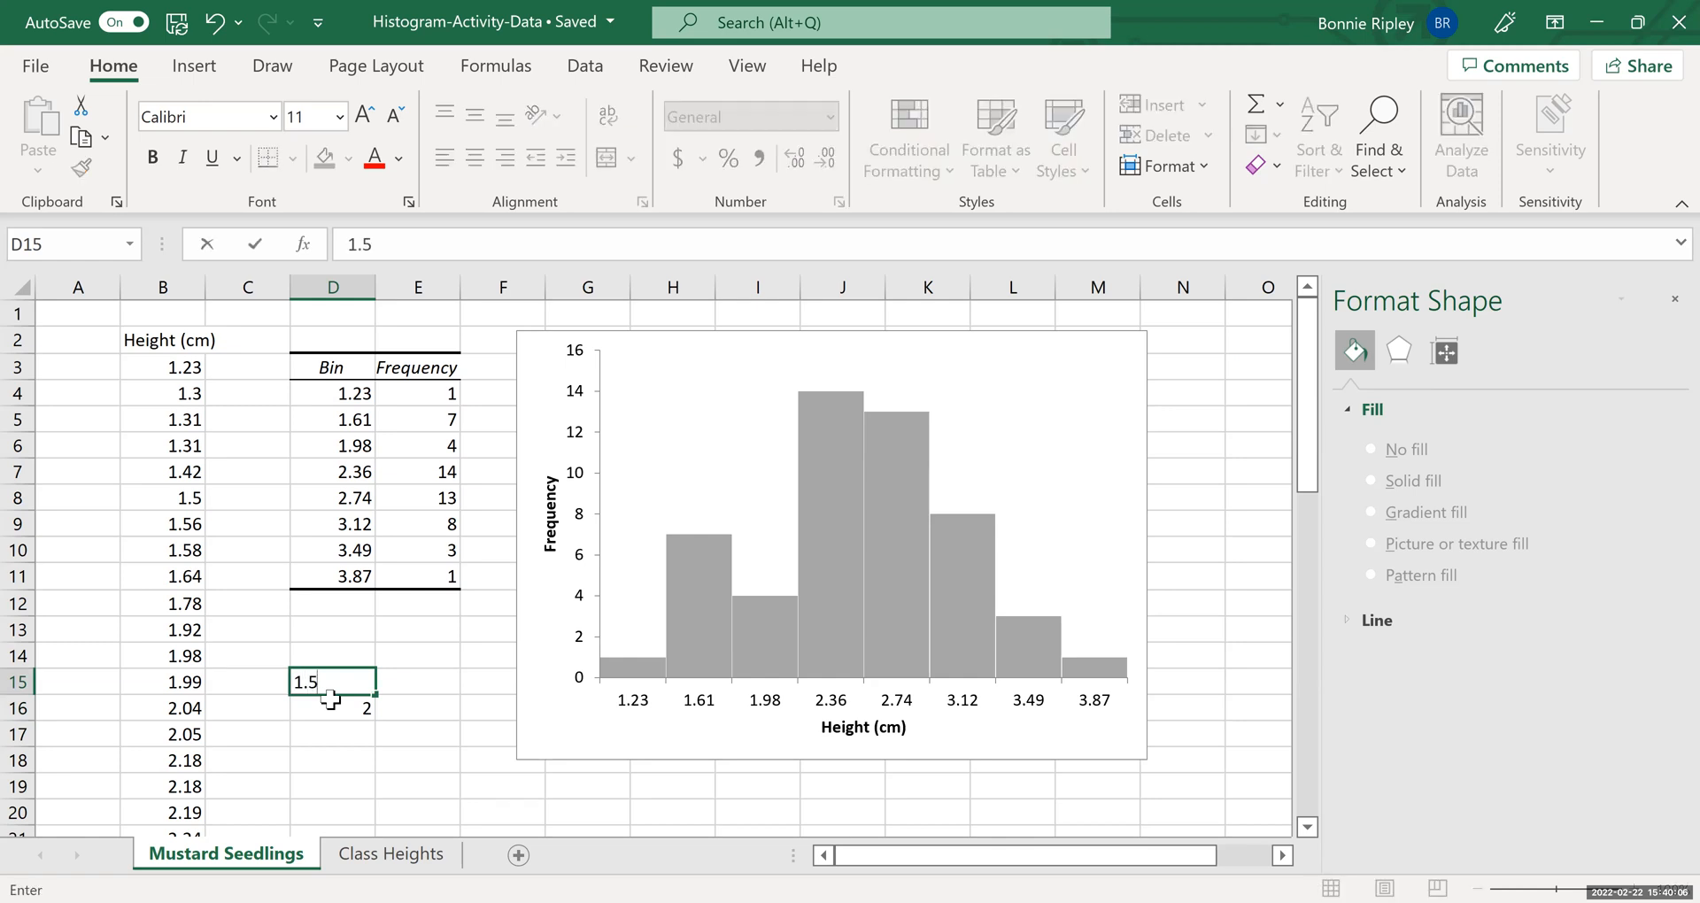
{"action": "key", "text": "Up"}
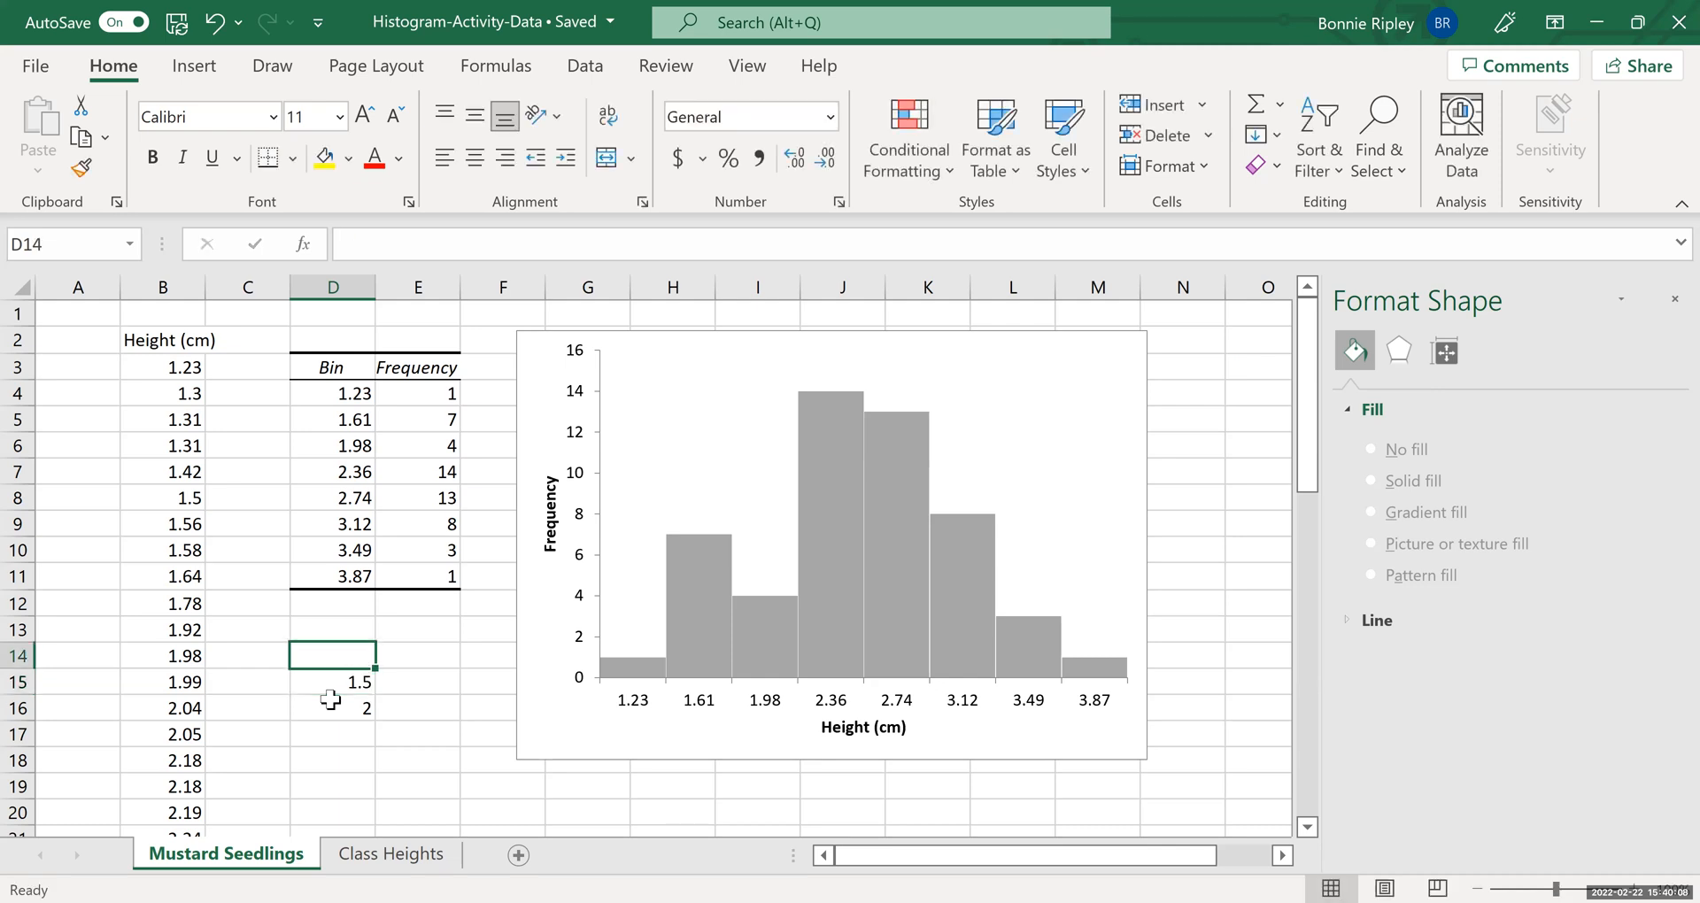
{"action": "type", "text": "1.0"}
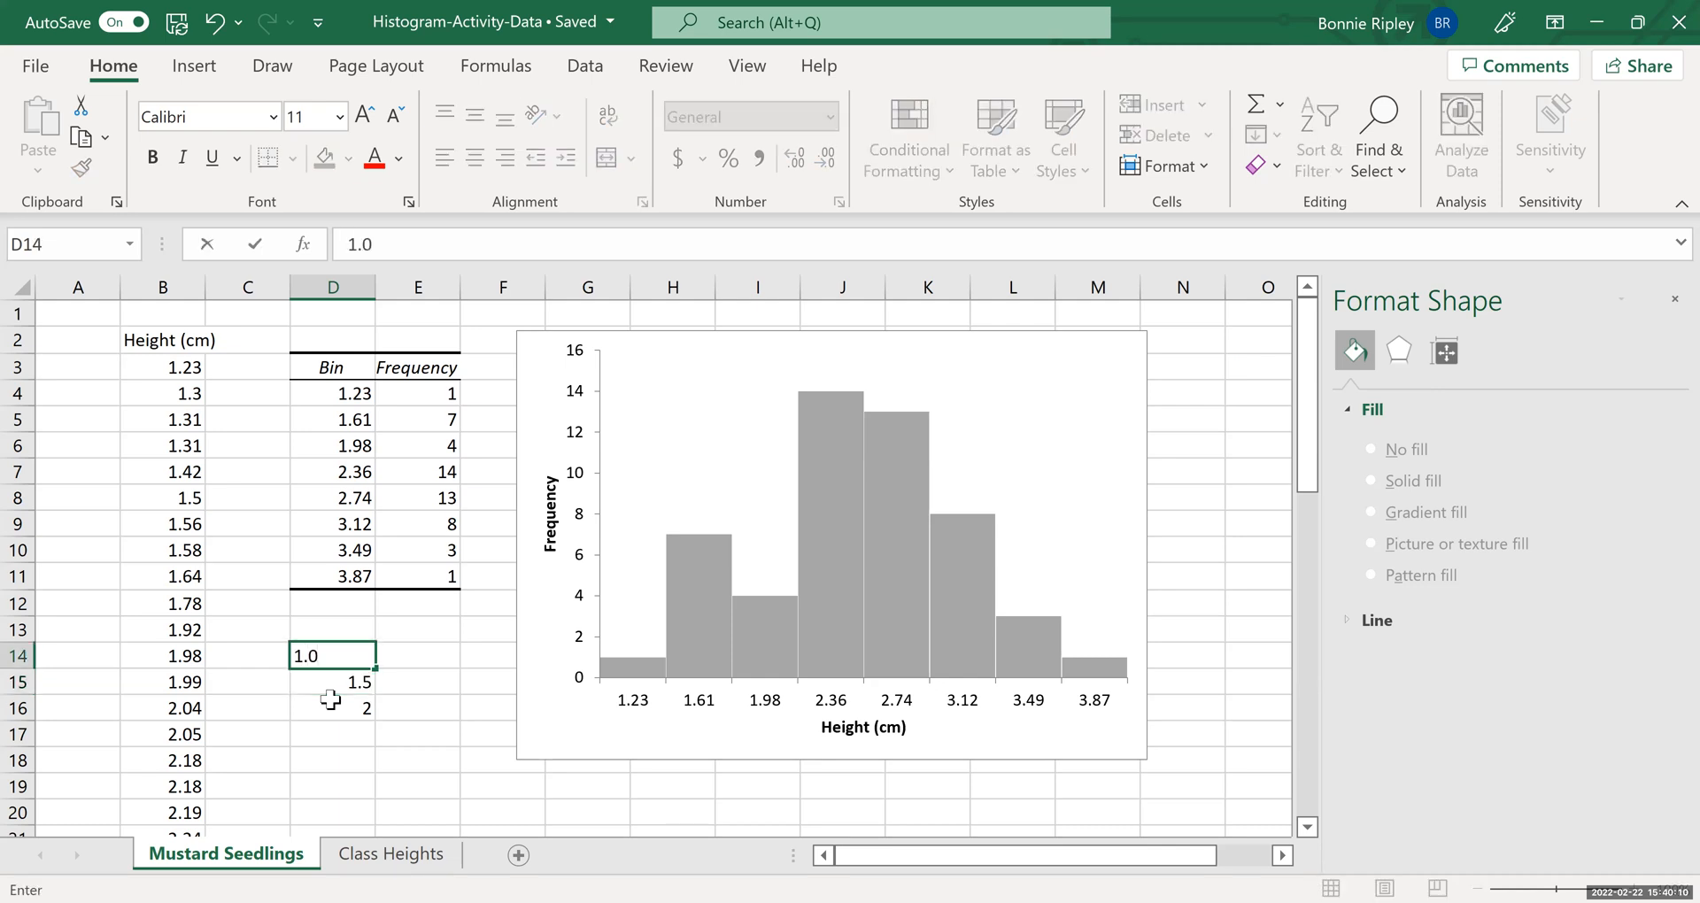
{"action": "key", "text": "Down"}
{"action": "key", "text": "Down"}
{"action": "key", "text": "Down"}
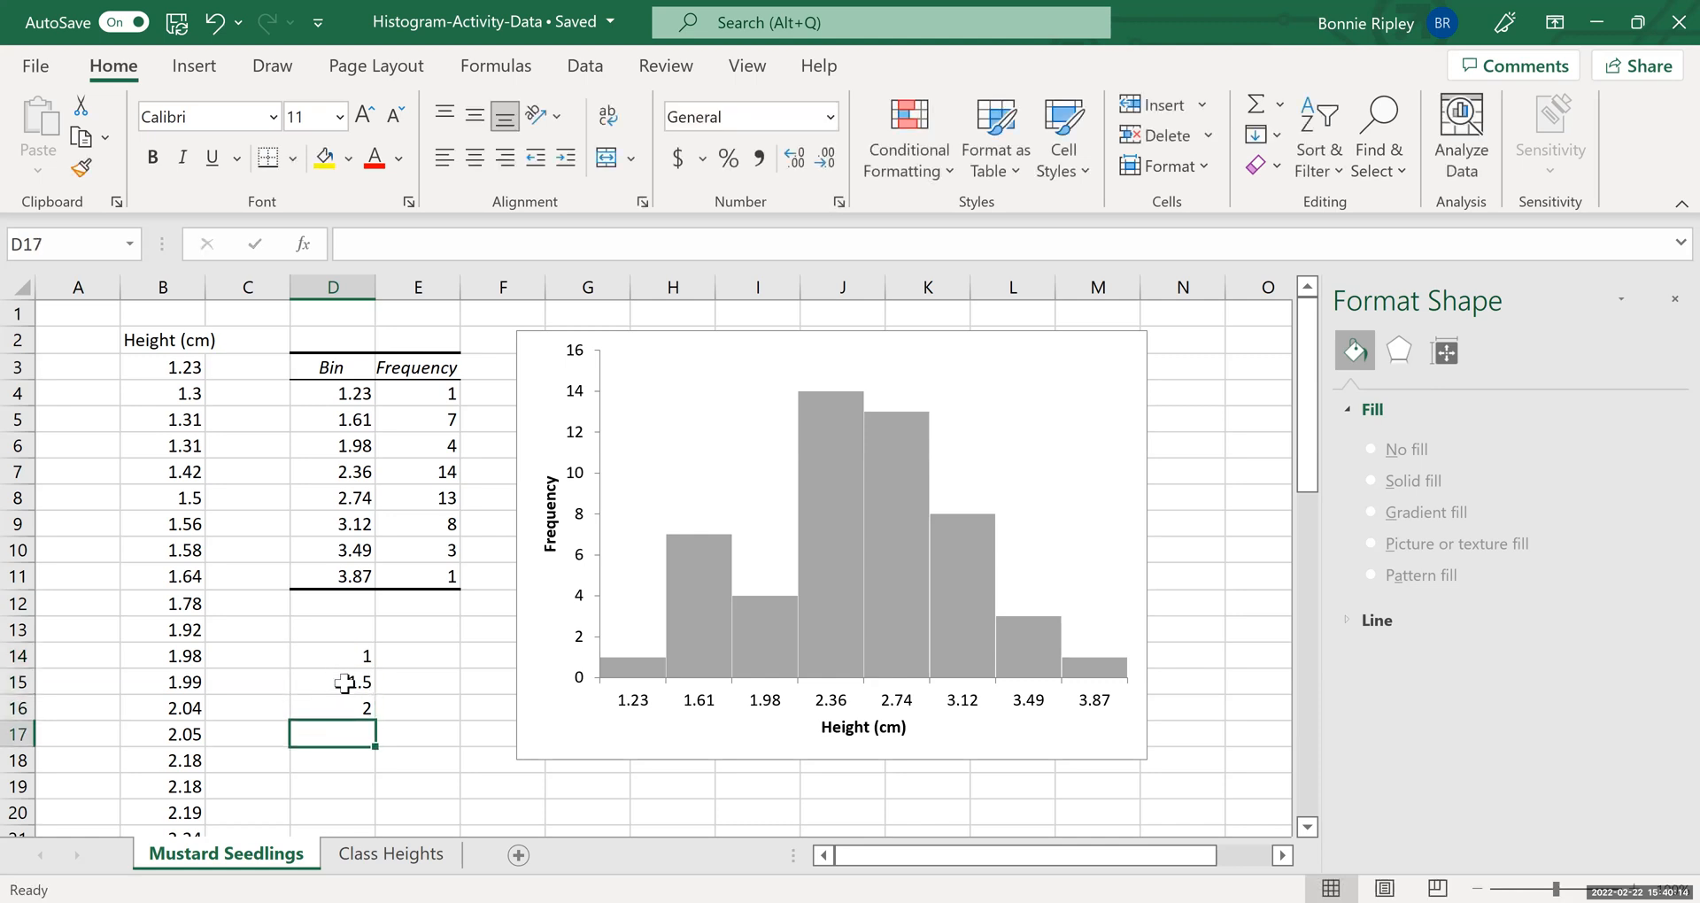
Step: Continue the custom bin list with 2.5, 3.0, 3.5 and 4.0 in cells D17 to D20
{"action": "double_click", "coordinate": [338, 729]}
{"action": "type", "text": "2.5"}
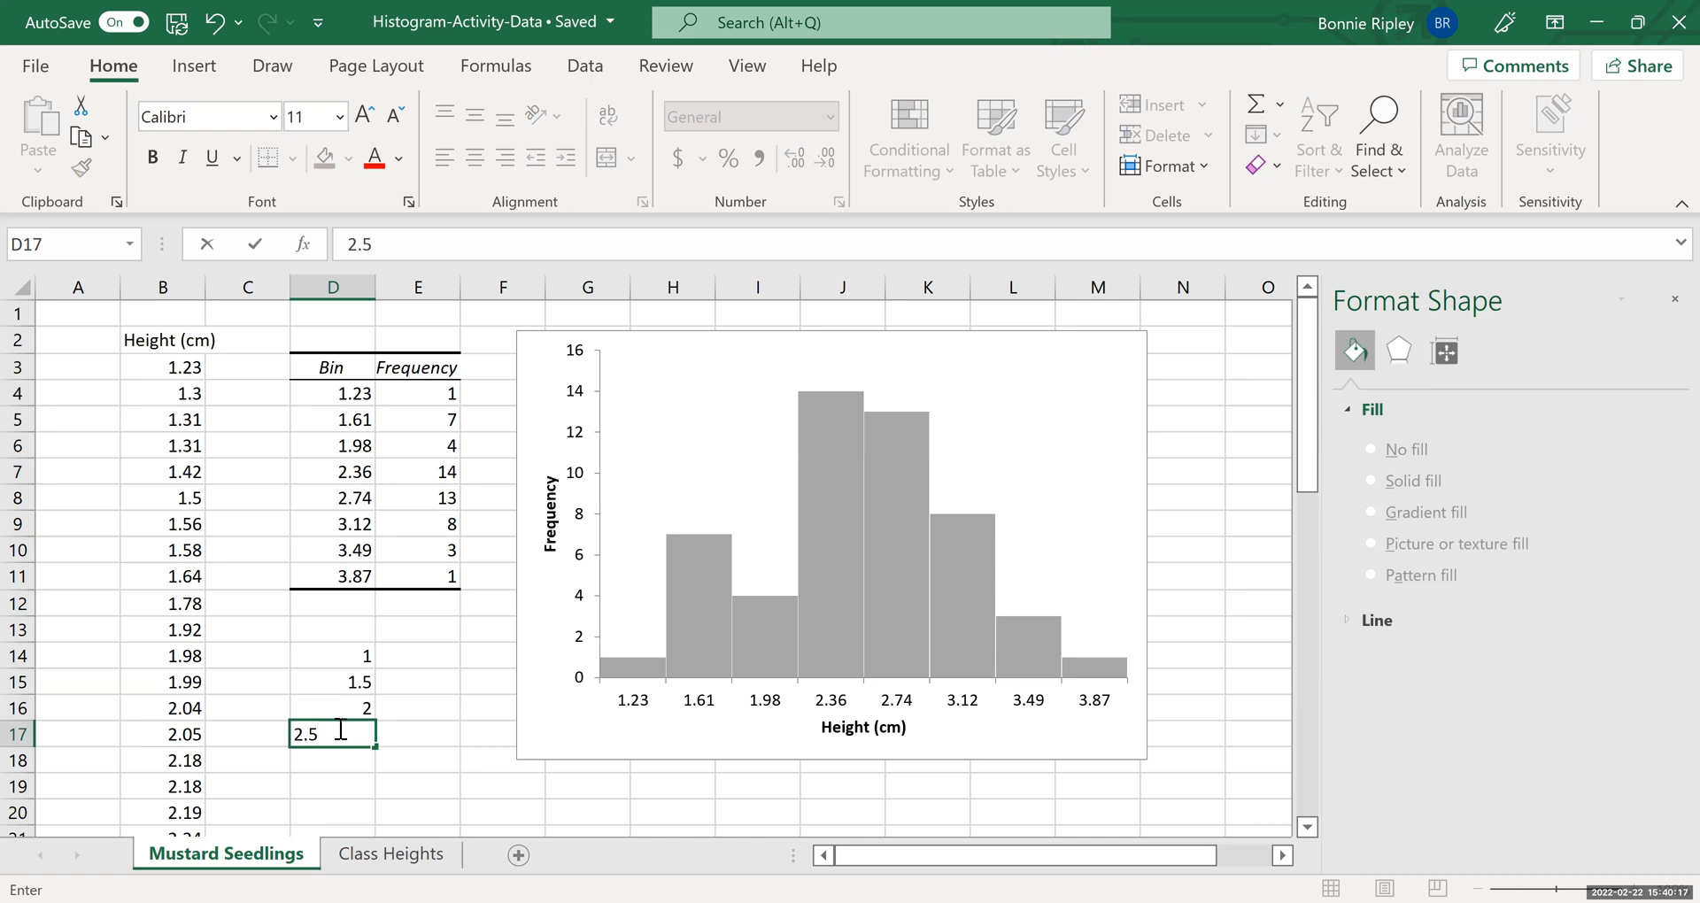
{"action": "key", "text": "Return"}
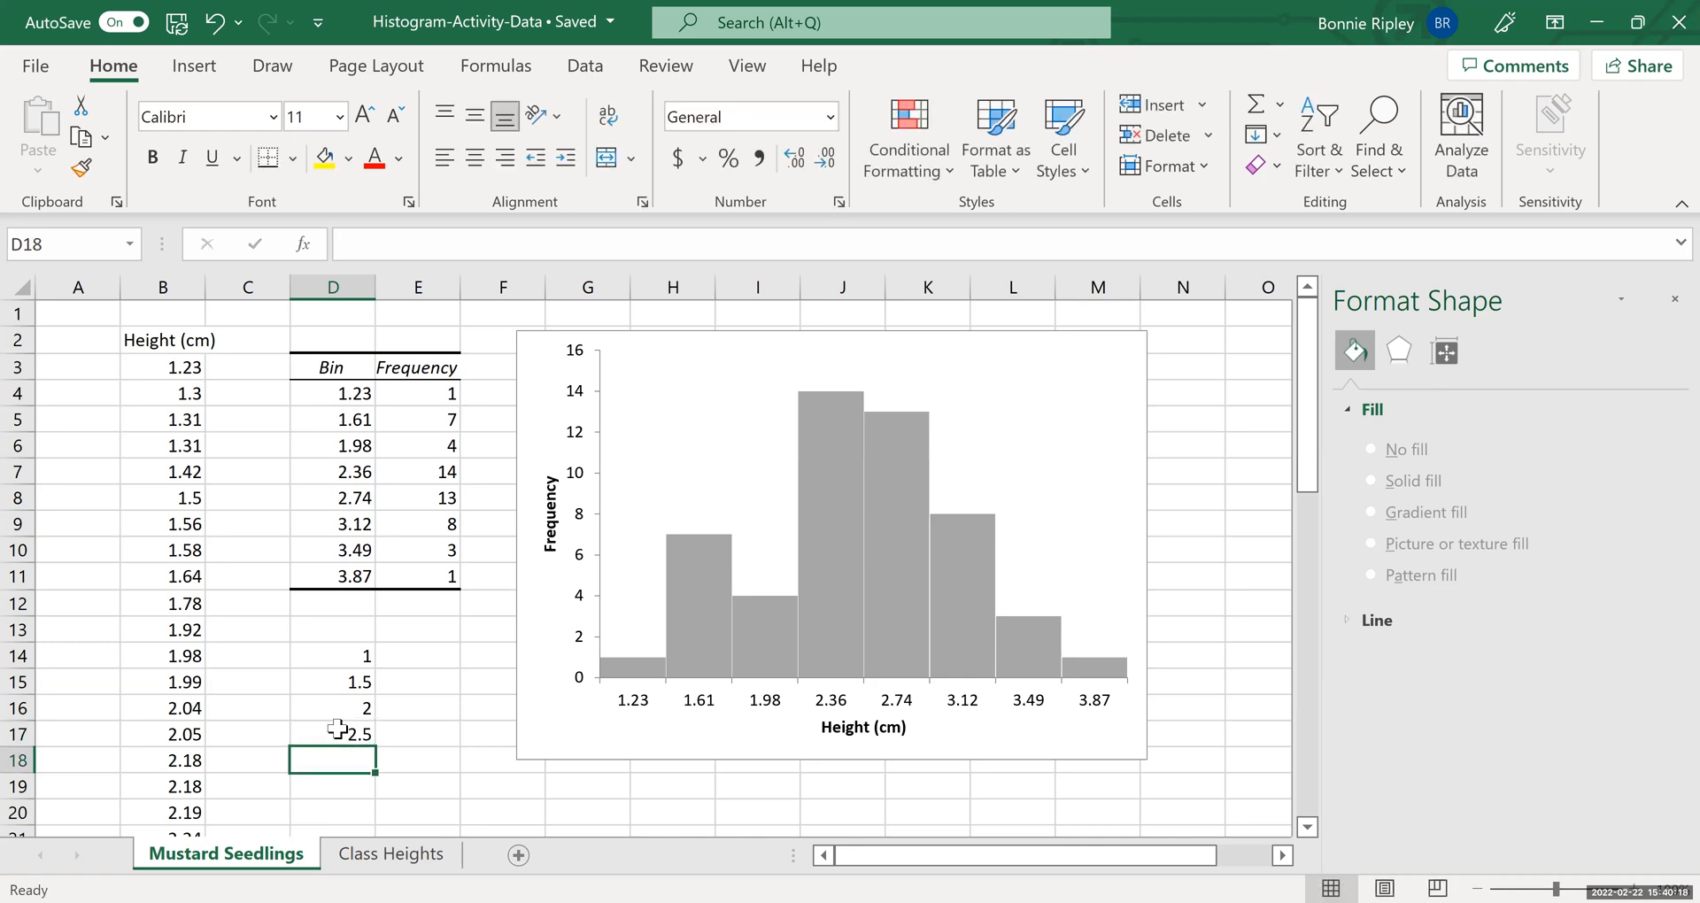
{"action": "type", "text": "3.0"}
{"action": "key", "text": "Return"}
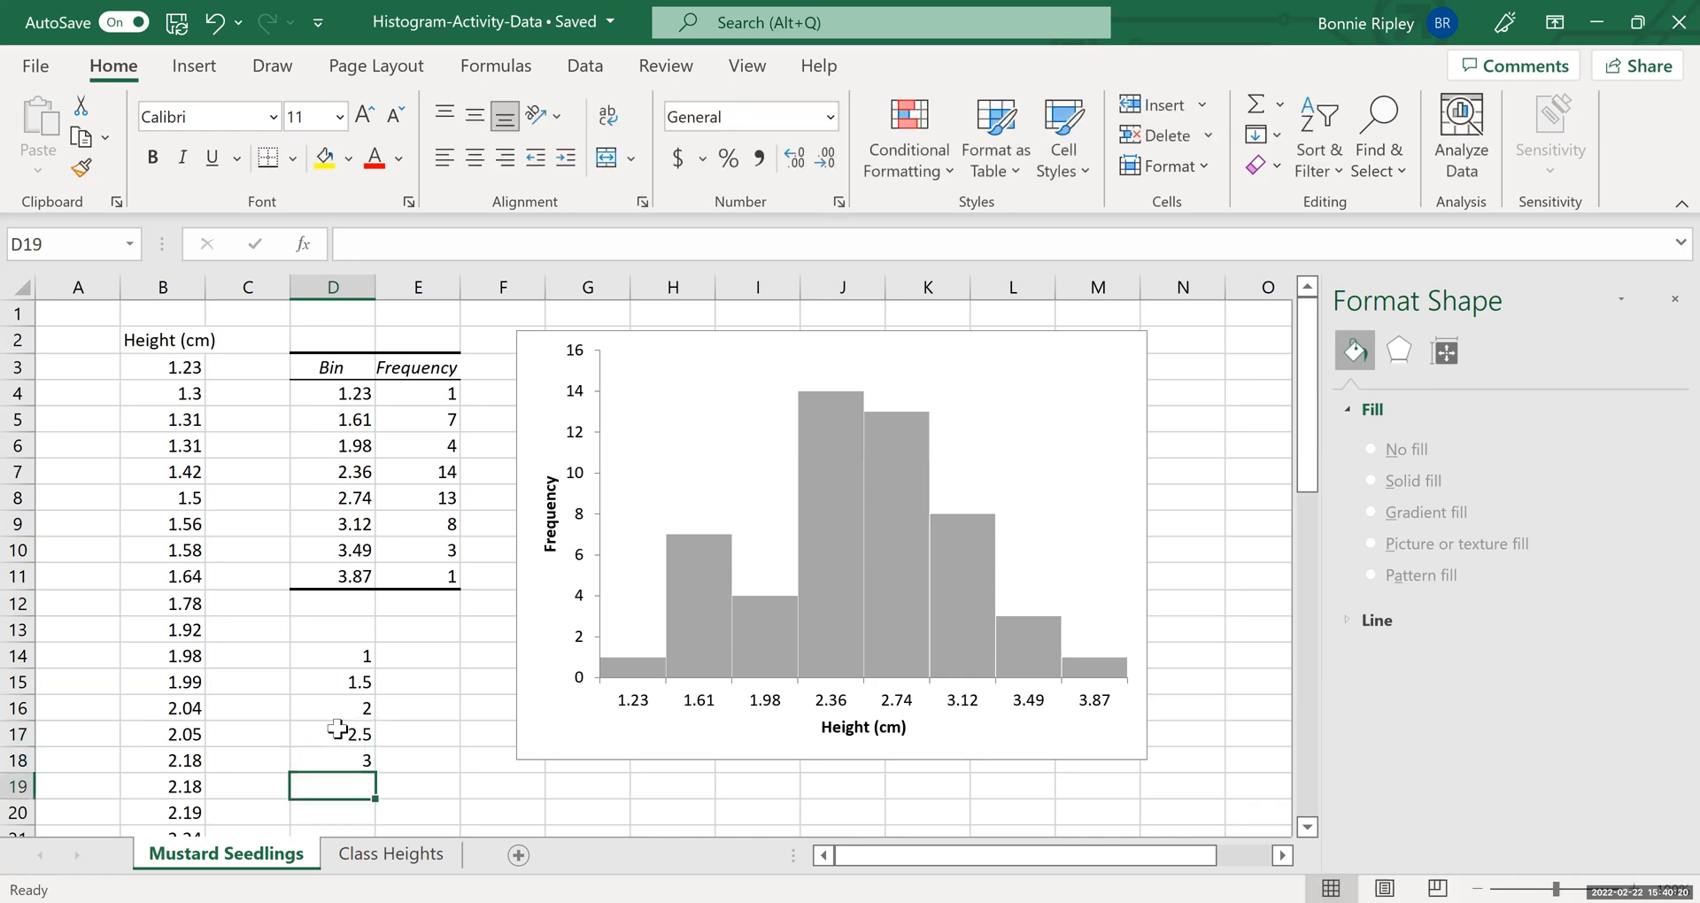
{"action": "type", "text": "3.5"}
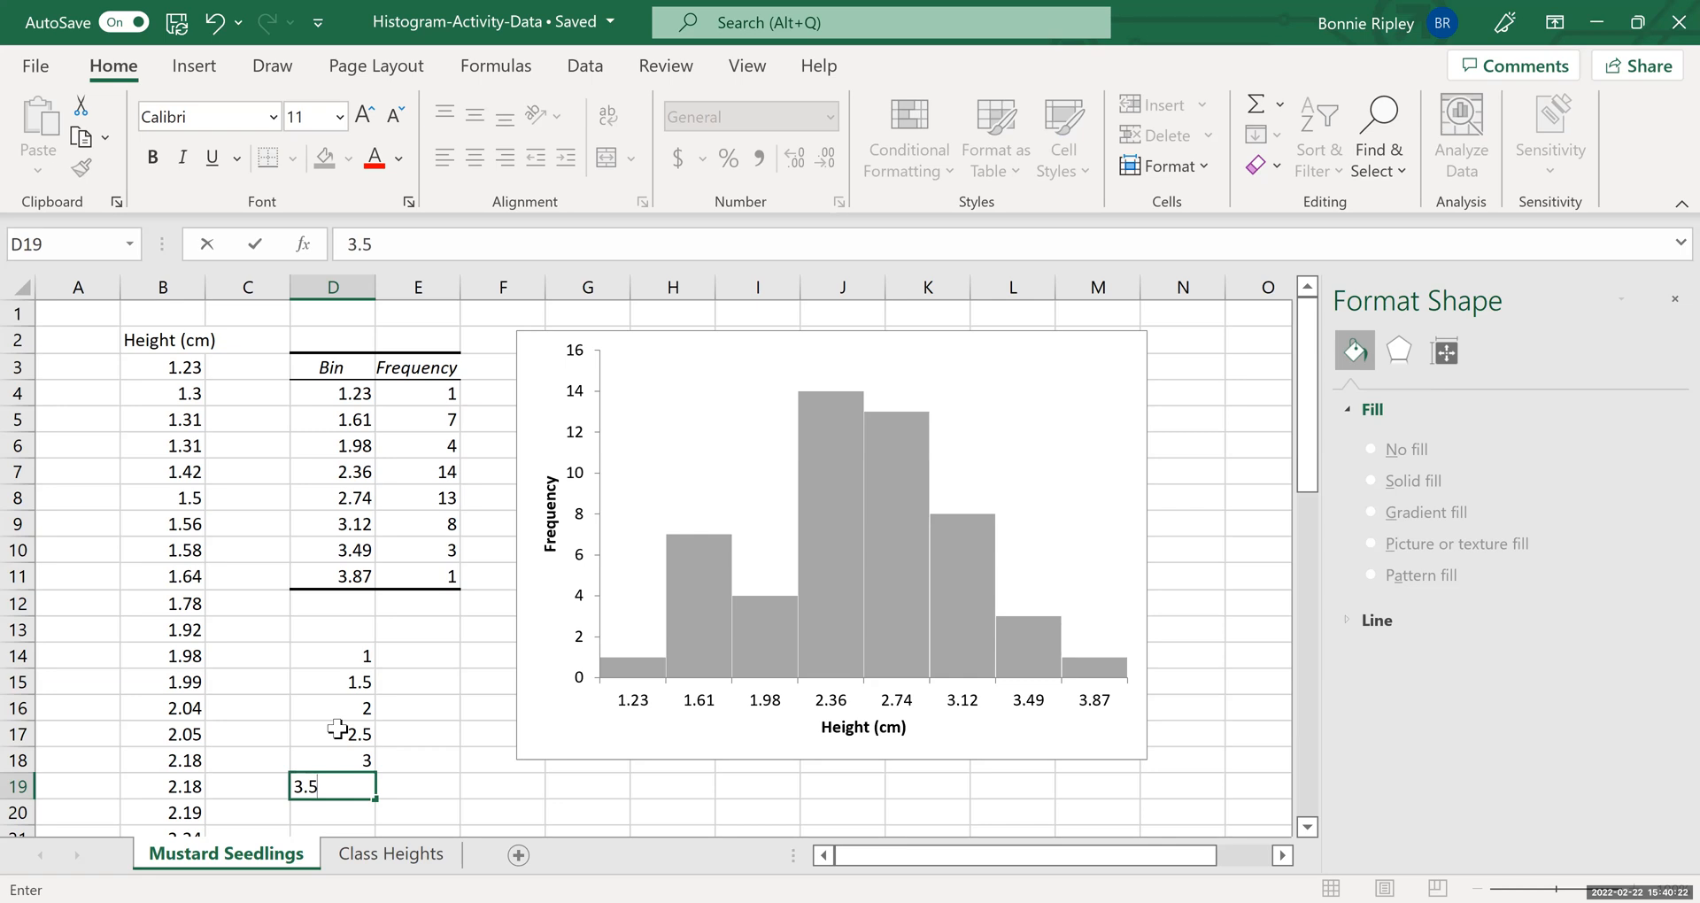
{"action": "key", "text": "Return"}
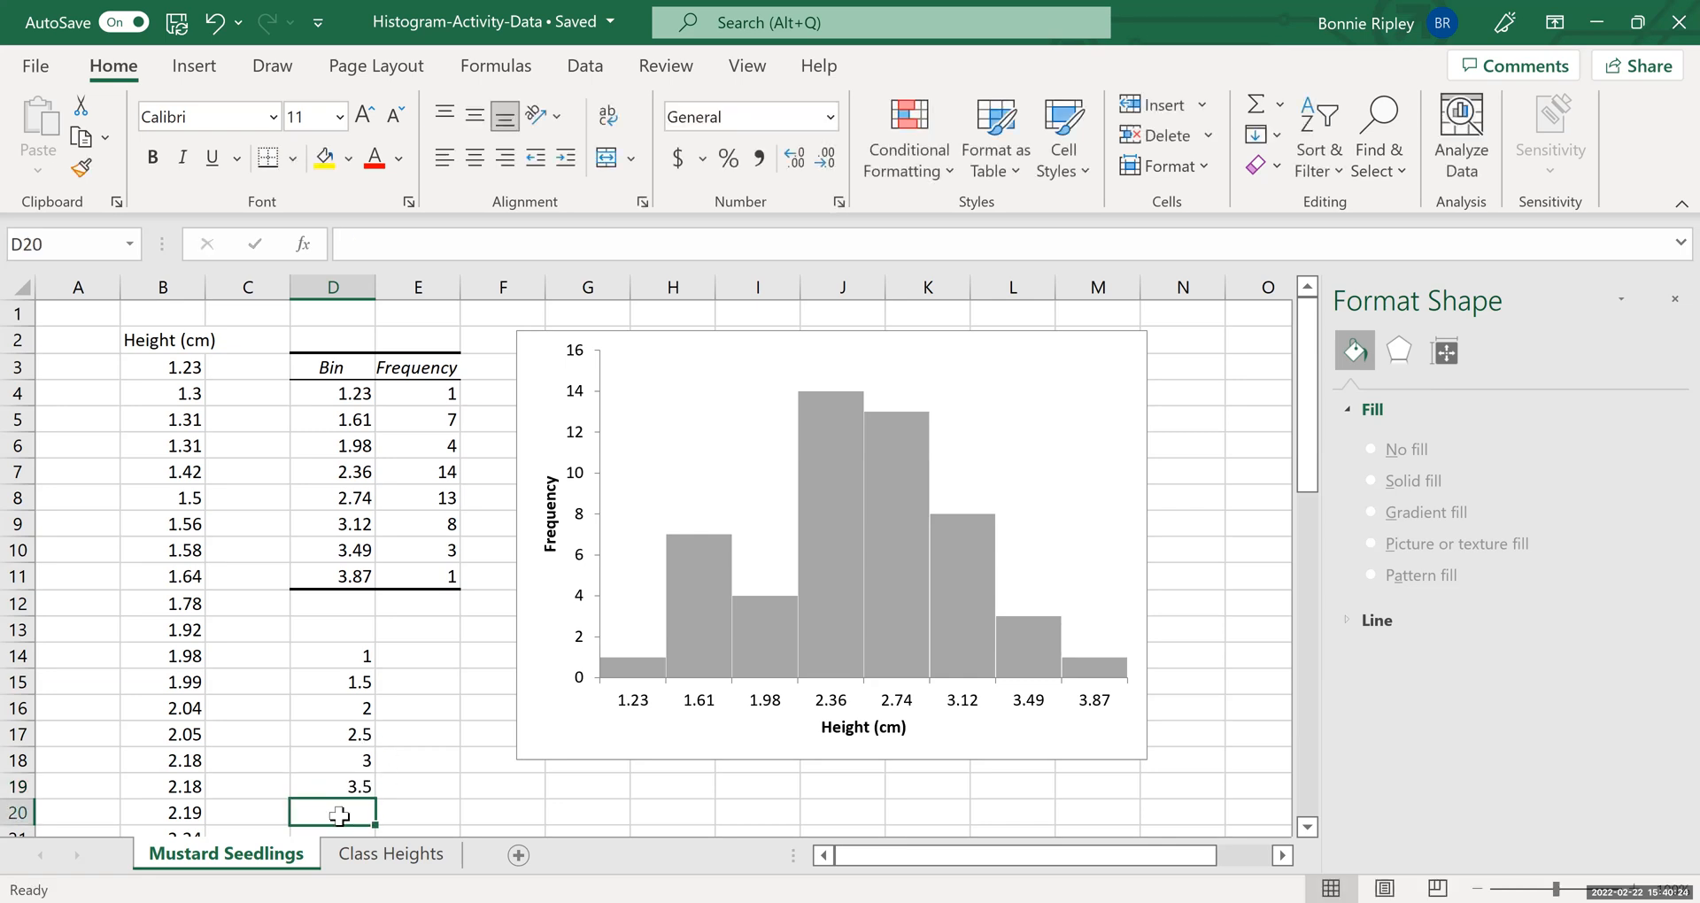
{"action": "type", "text": "4.0"}
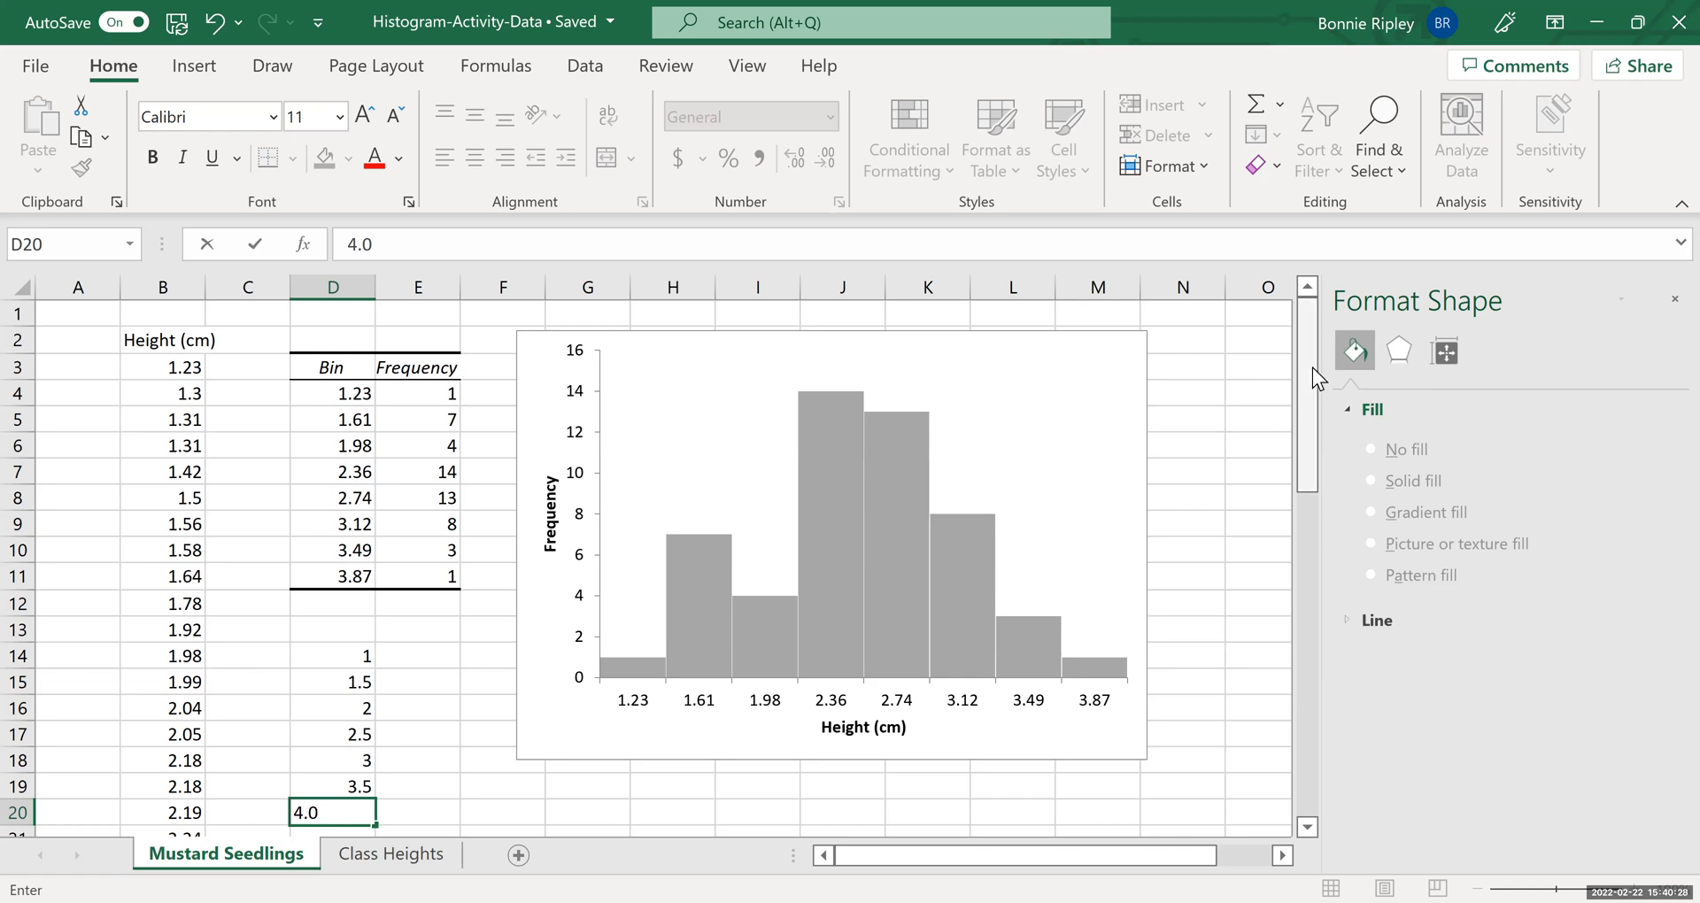
Step: Format the custom bin values in D14:D20 to show one decimal place
{"action": "left_click_drag", "start_coordinate": [1320, 368], "coordinate": [1312, 391]}
{"action": "left_click", "coordinate": [341, 611]}
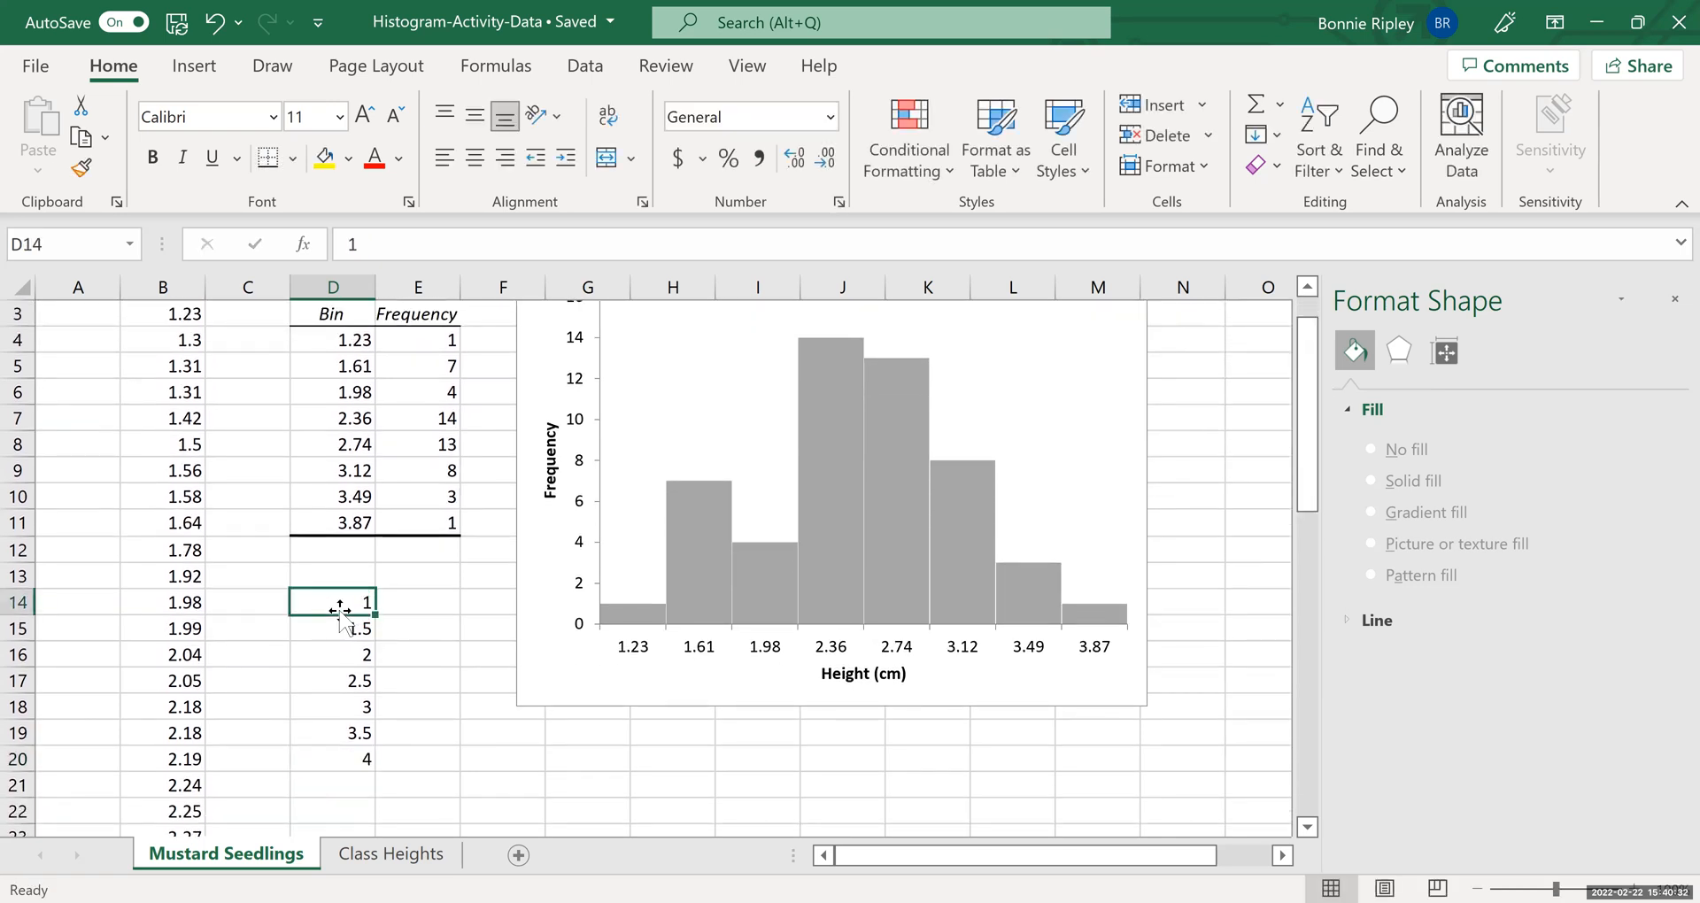
{"action": "key", "text": "shift+Down"}
{"action": "key", "text": "shift+Down"}
{"action": "key", "text": "shift+Down"}
{"action": "key", "text": "shift+Down"}
{"action": "key", "text": "shift+Down"}
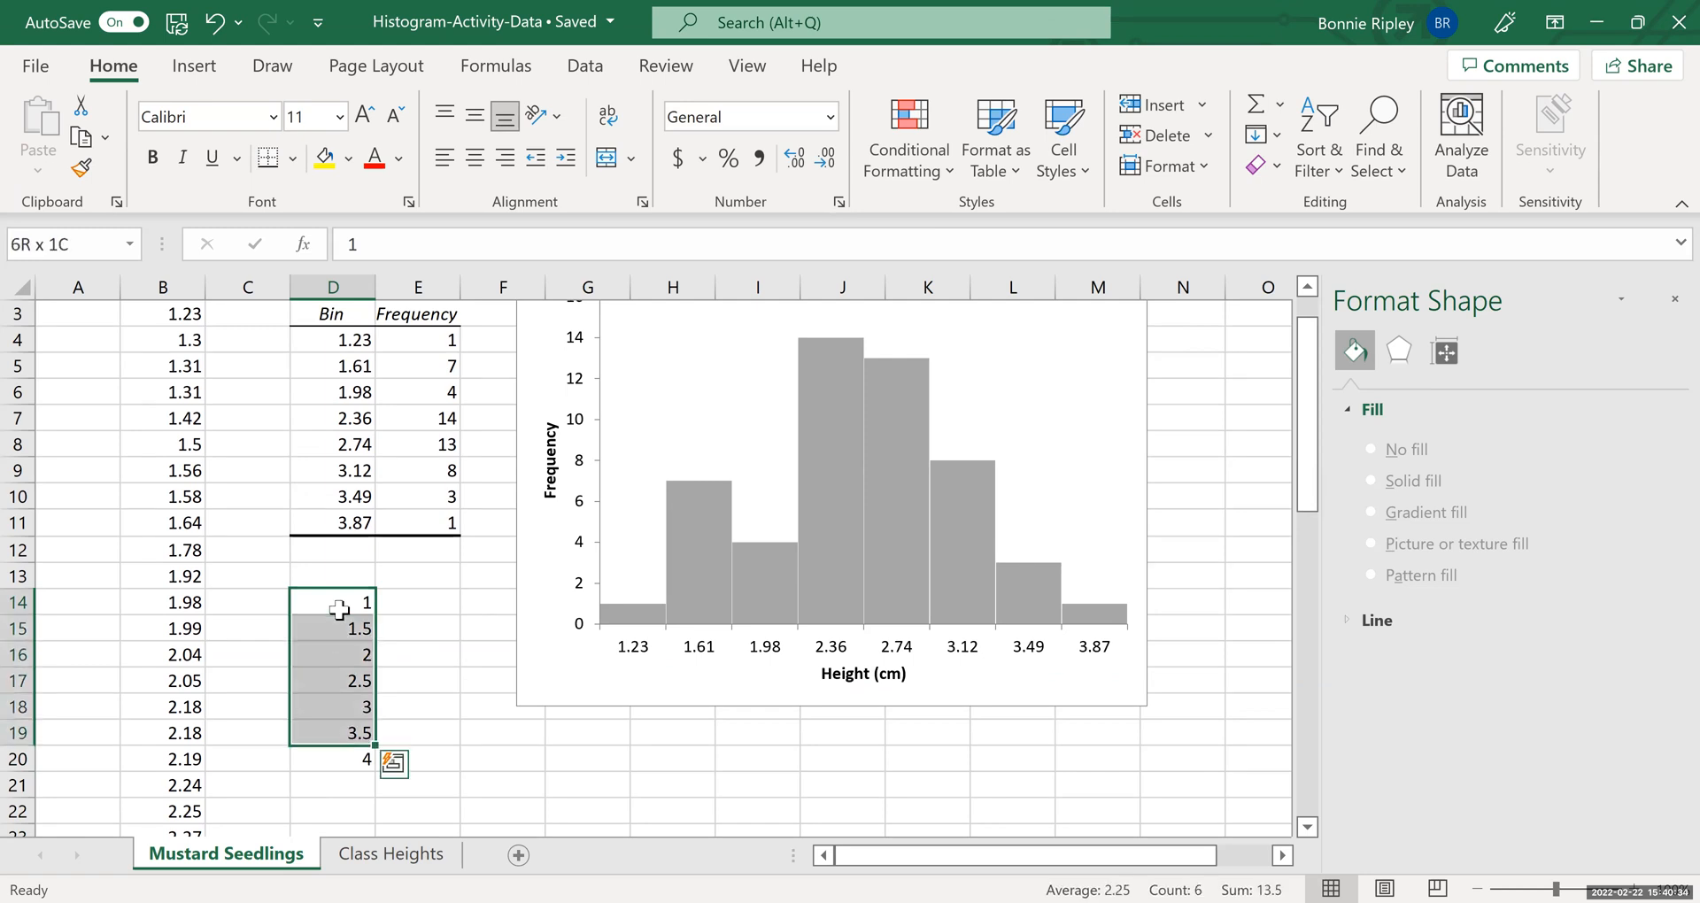
{"action": "key", "text": "shift+Down"}
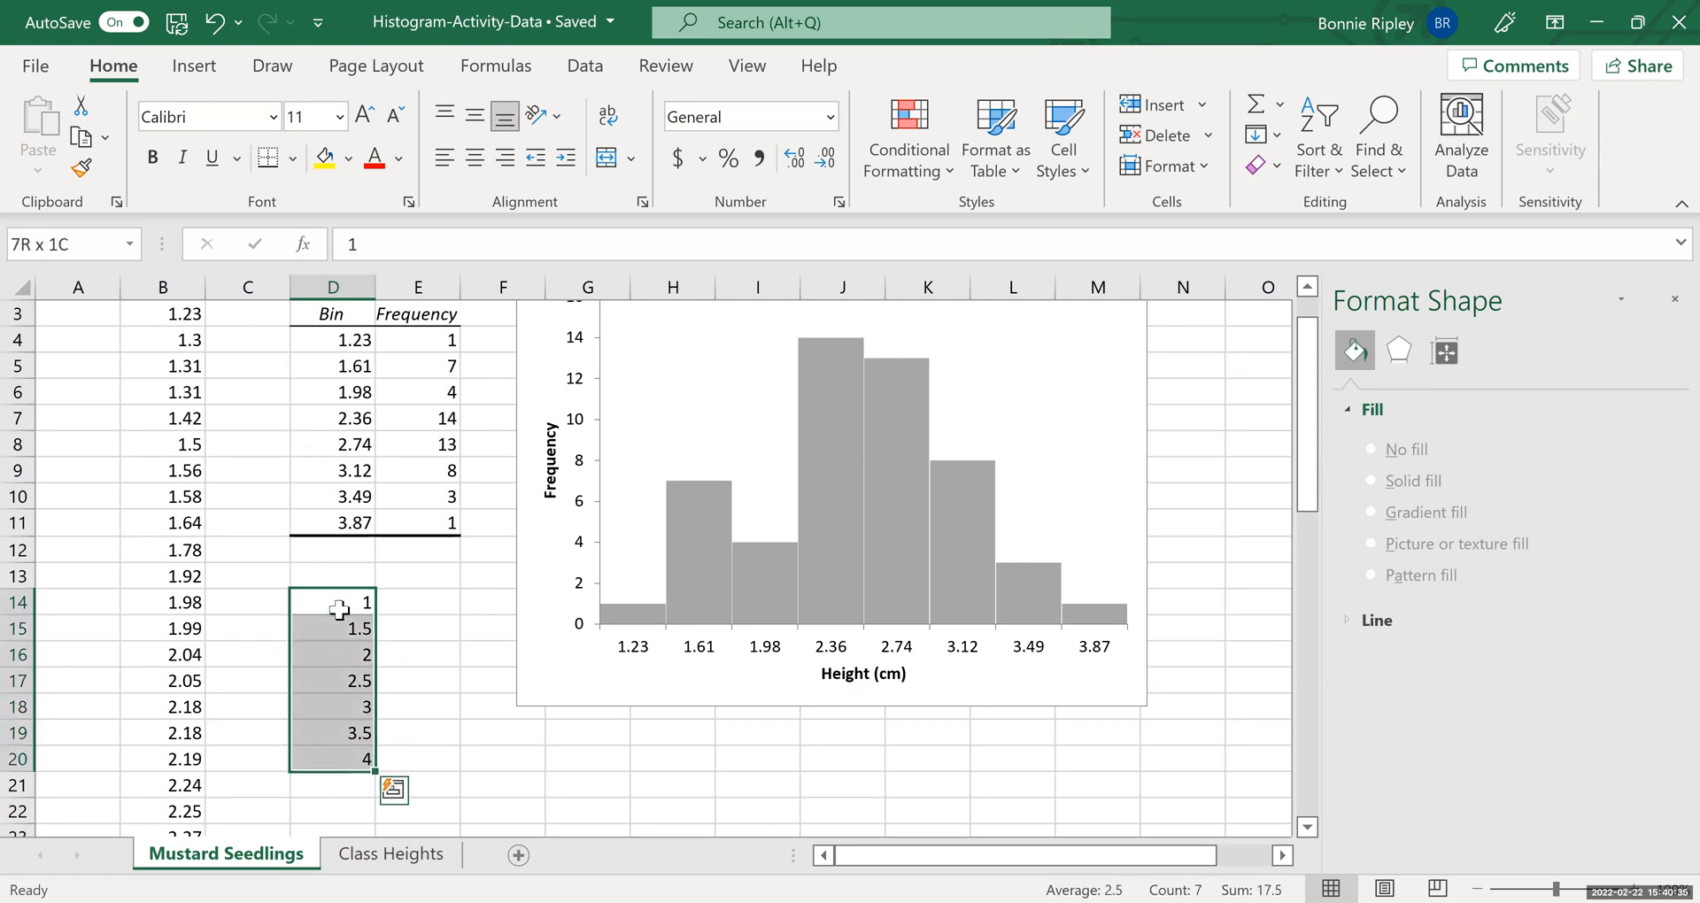
{"action": "left_click", "coordinate": [798, 160]}
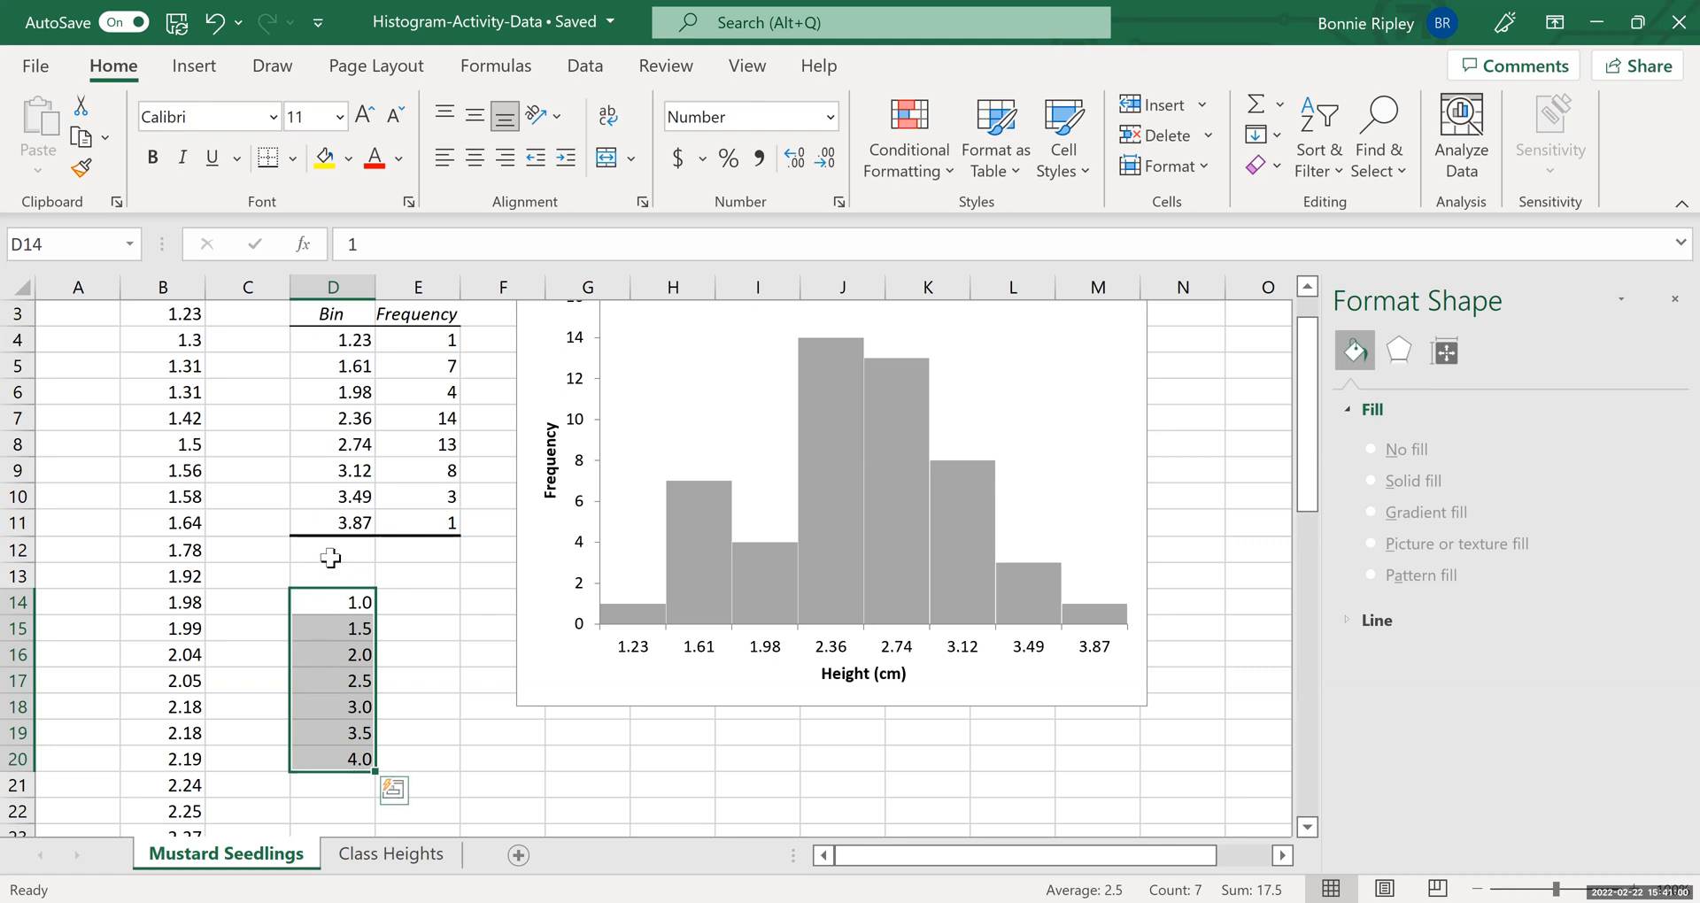
Step: Shrink the existing gray histogram chart to free space below it, ending around row 14 and column K
{"action": "left_click", "coordinate": [989, 682]}
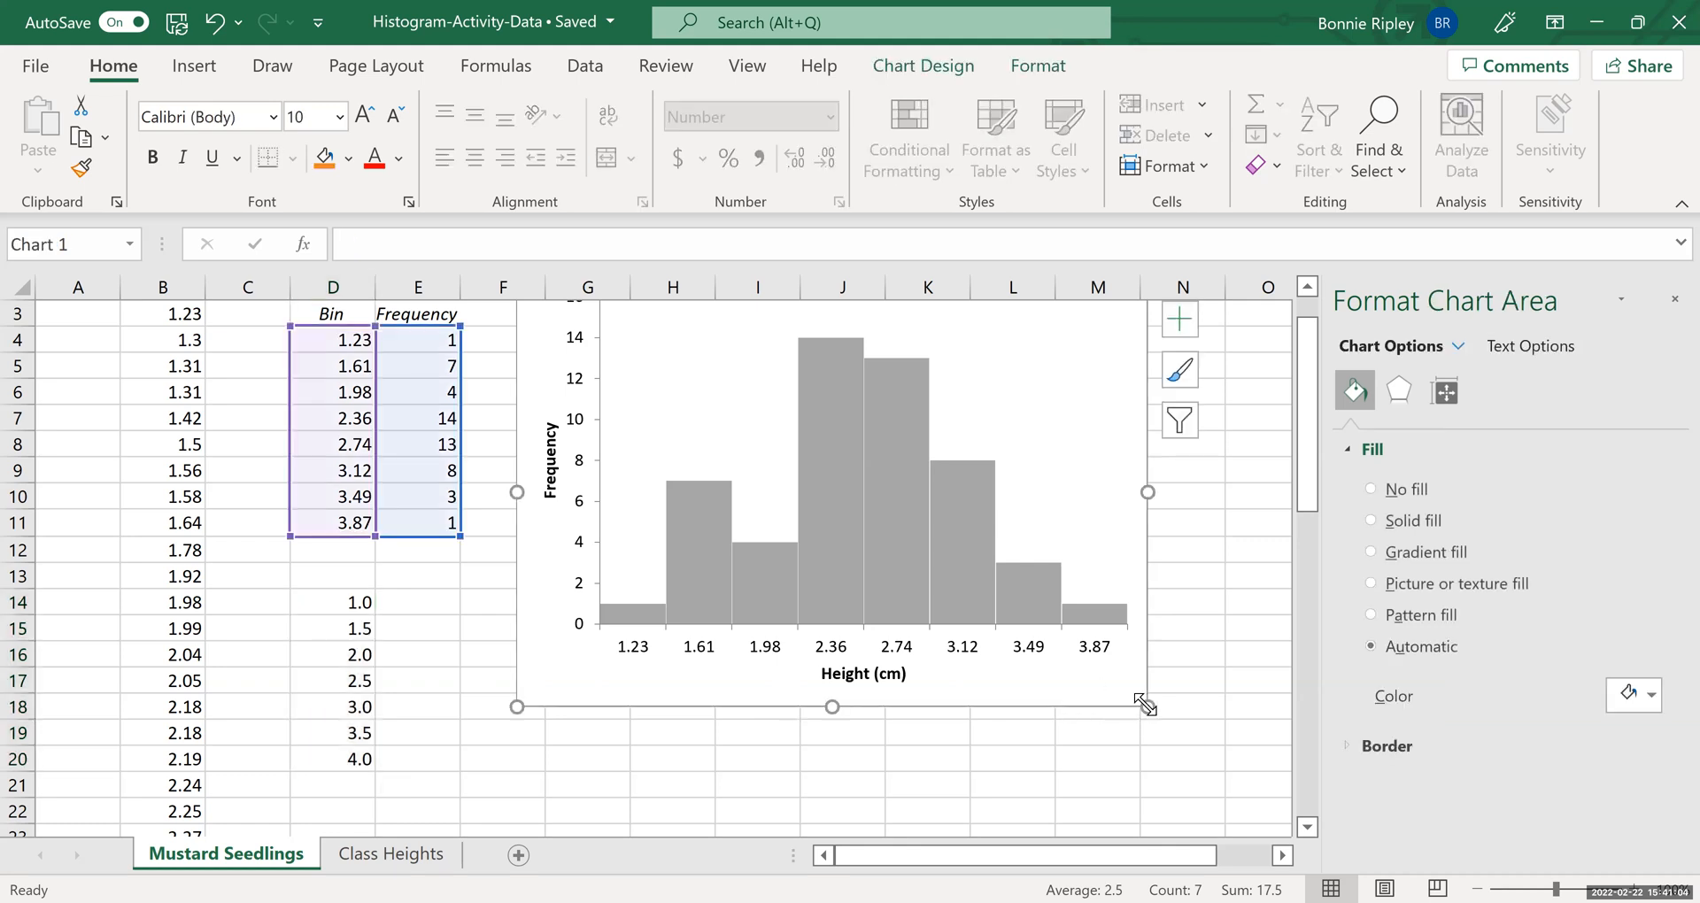
{"action": "left_click_drag", "start_coordinate": [1148, 706], "coordinate": [982, 607]}
{"action": "left_click", "coordinate": [817, 674]}
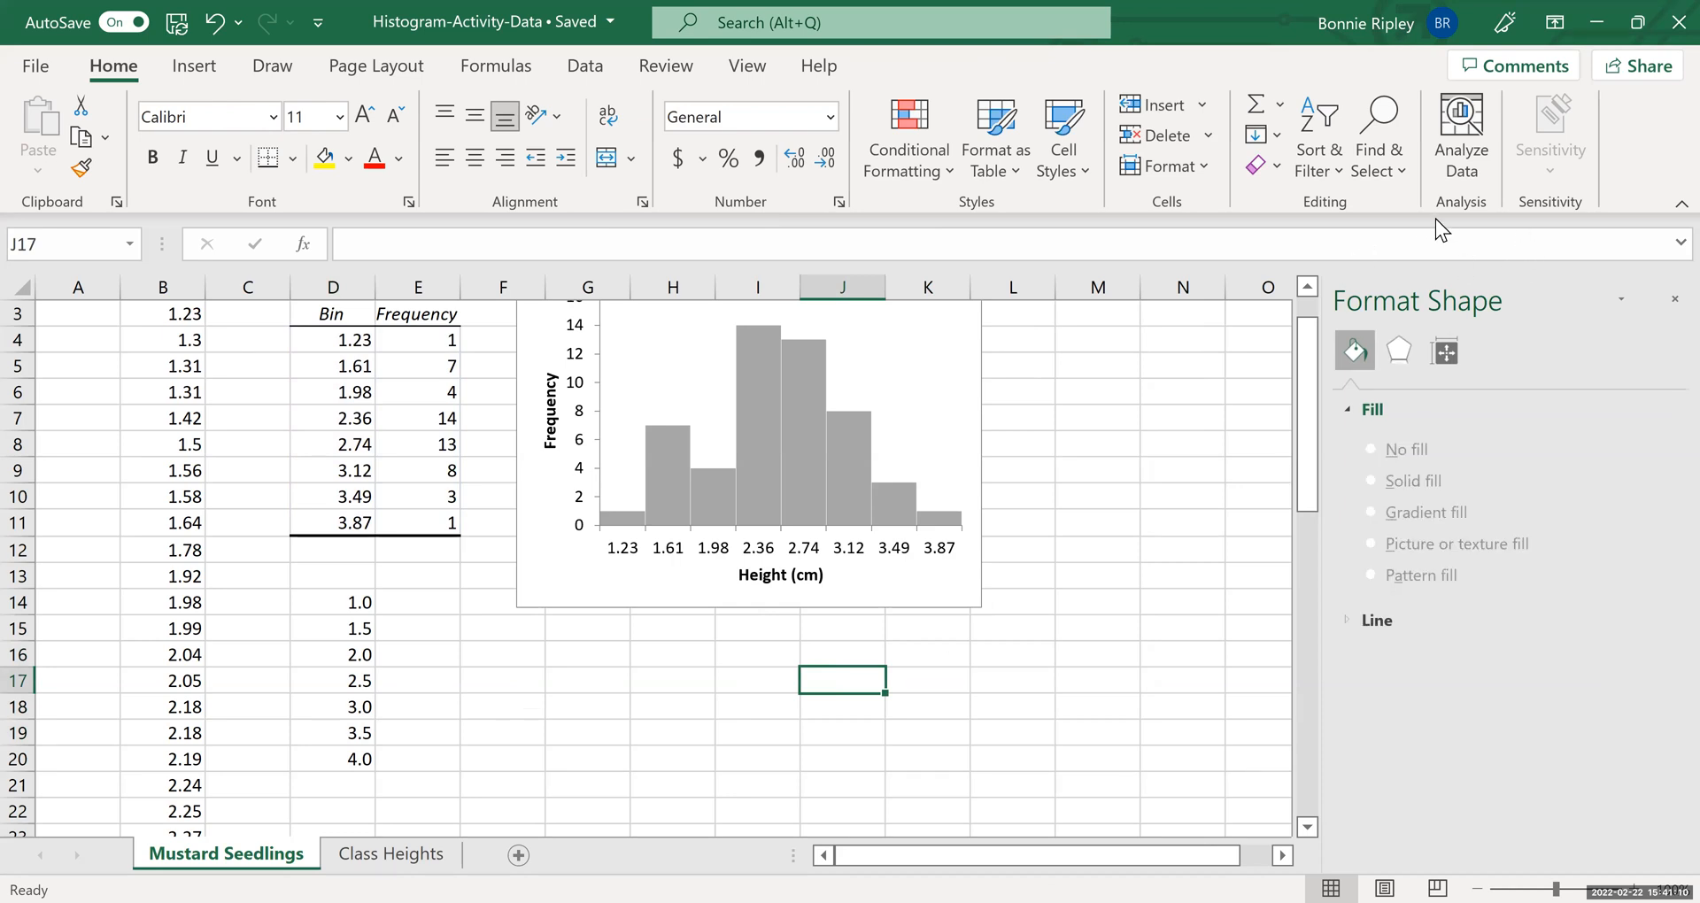
Step: Start the Histogram analysis tool on B3:B53 and set its bin range to D14:D20
{"action": "left_click", "coordinate": [580, 68]}
{"action": "left_click", "coordinate": [1459, 106]}
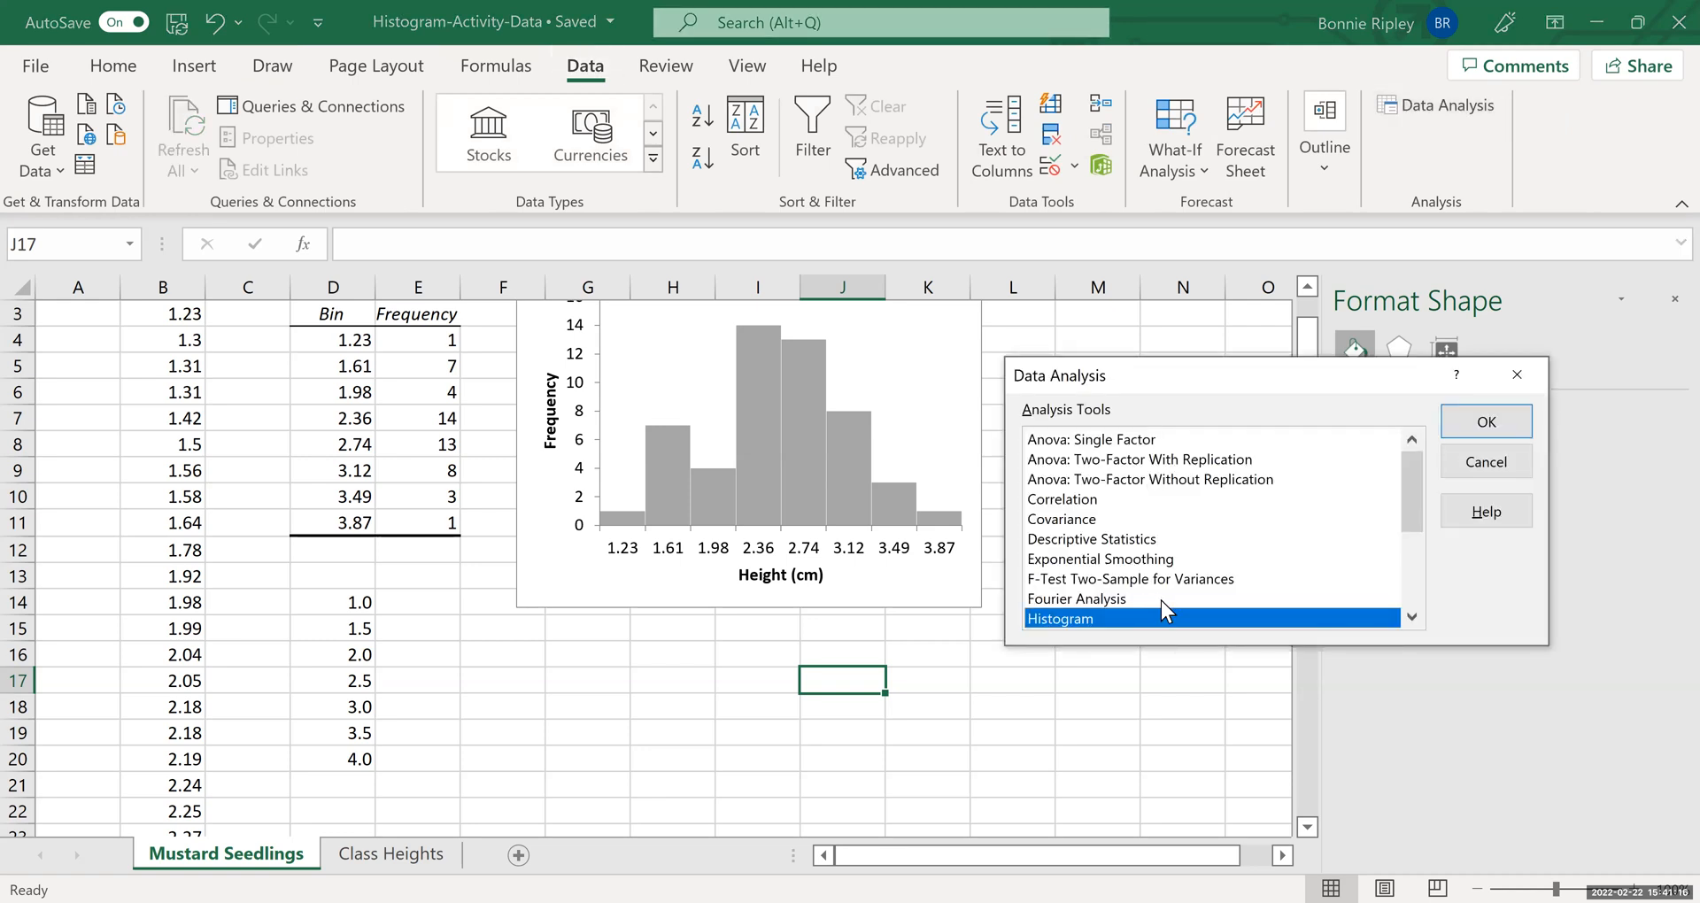
{"action": "left_click", "coordinate": [1458, 416]}
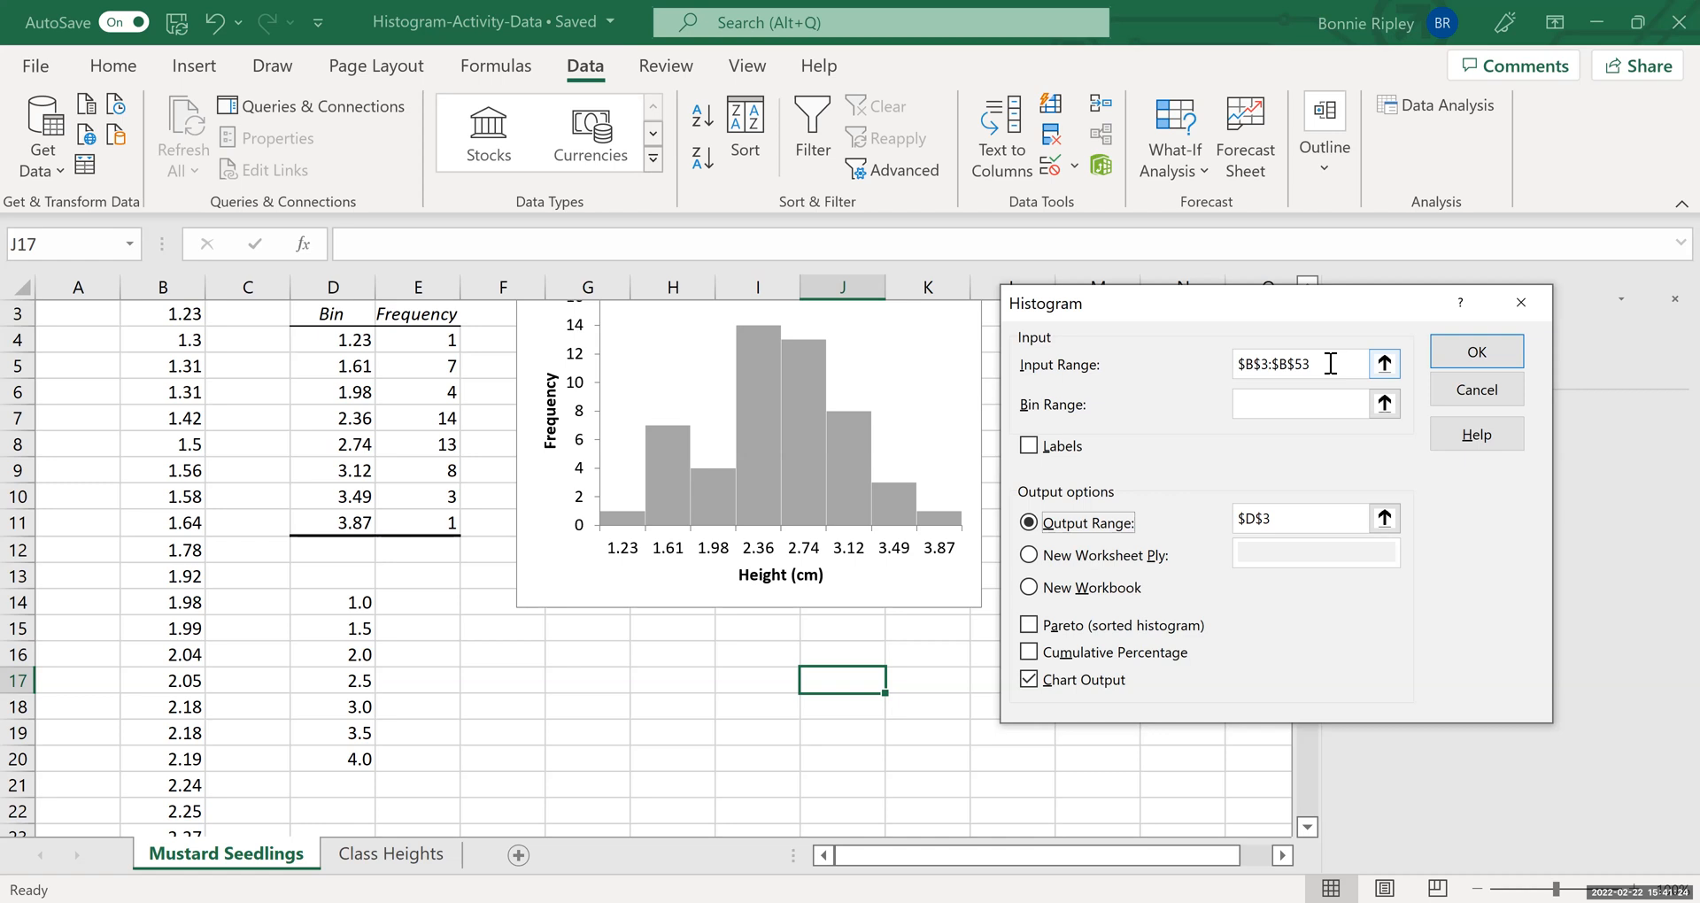
{"action": "left_click", "coordinate": [1280, 405]}
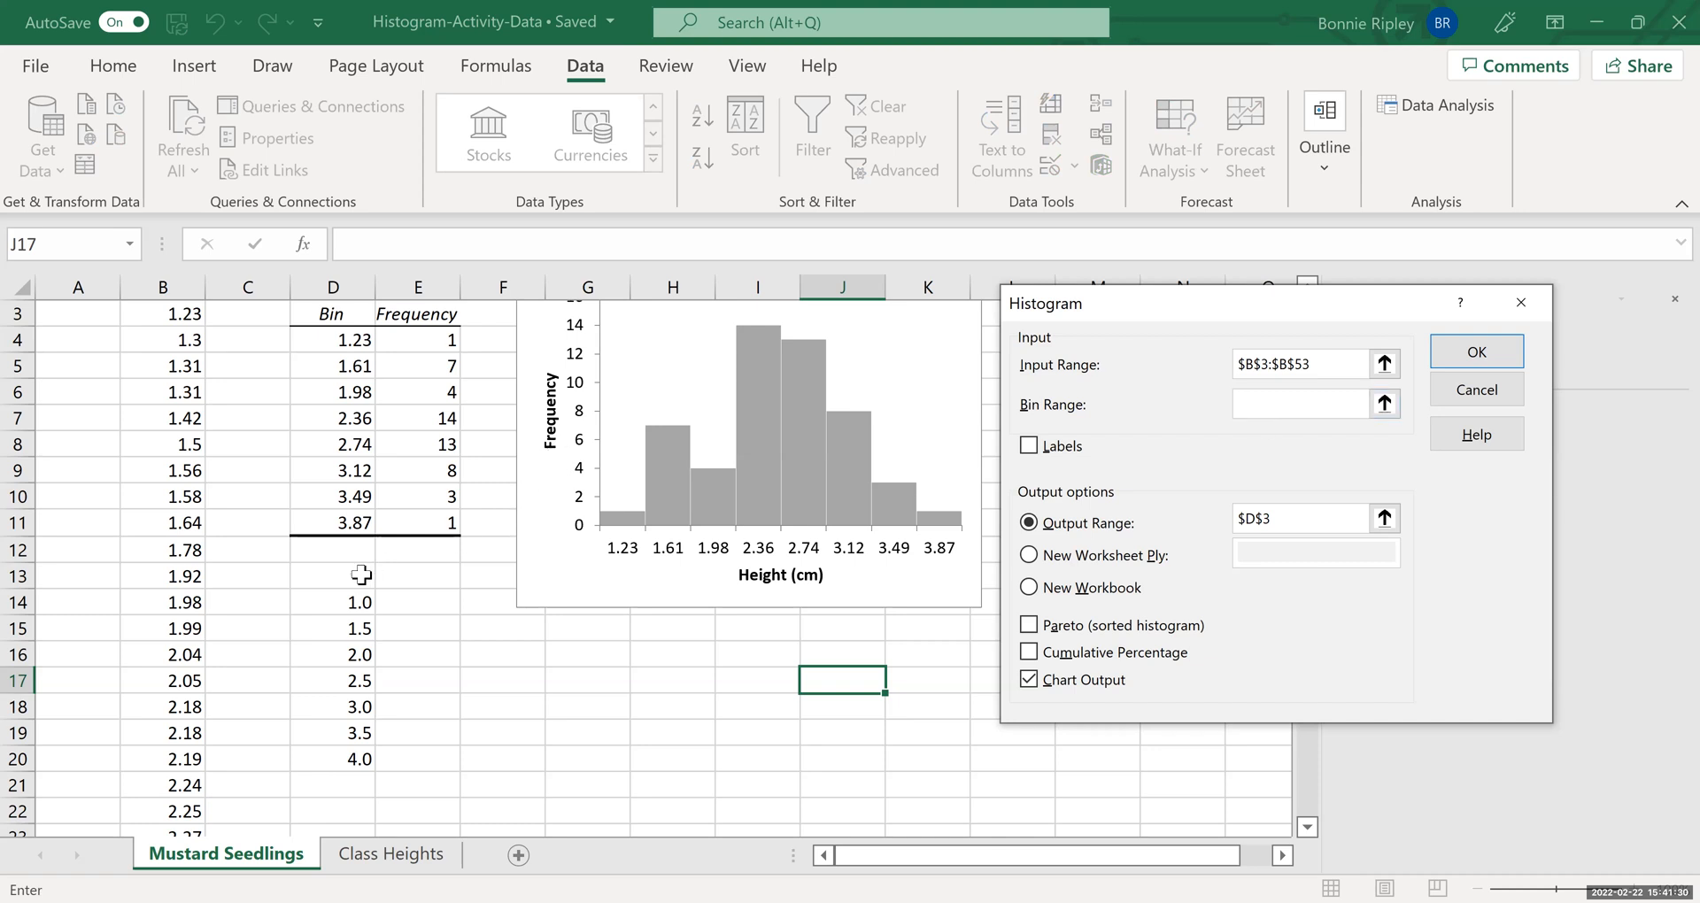
{"action": "left_click", "coordinate": [329, 601]}
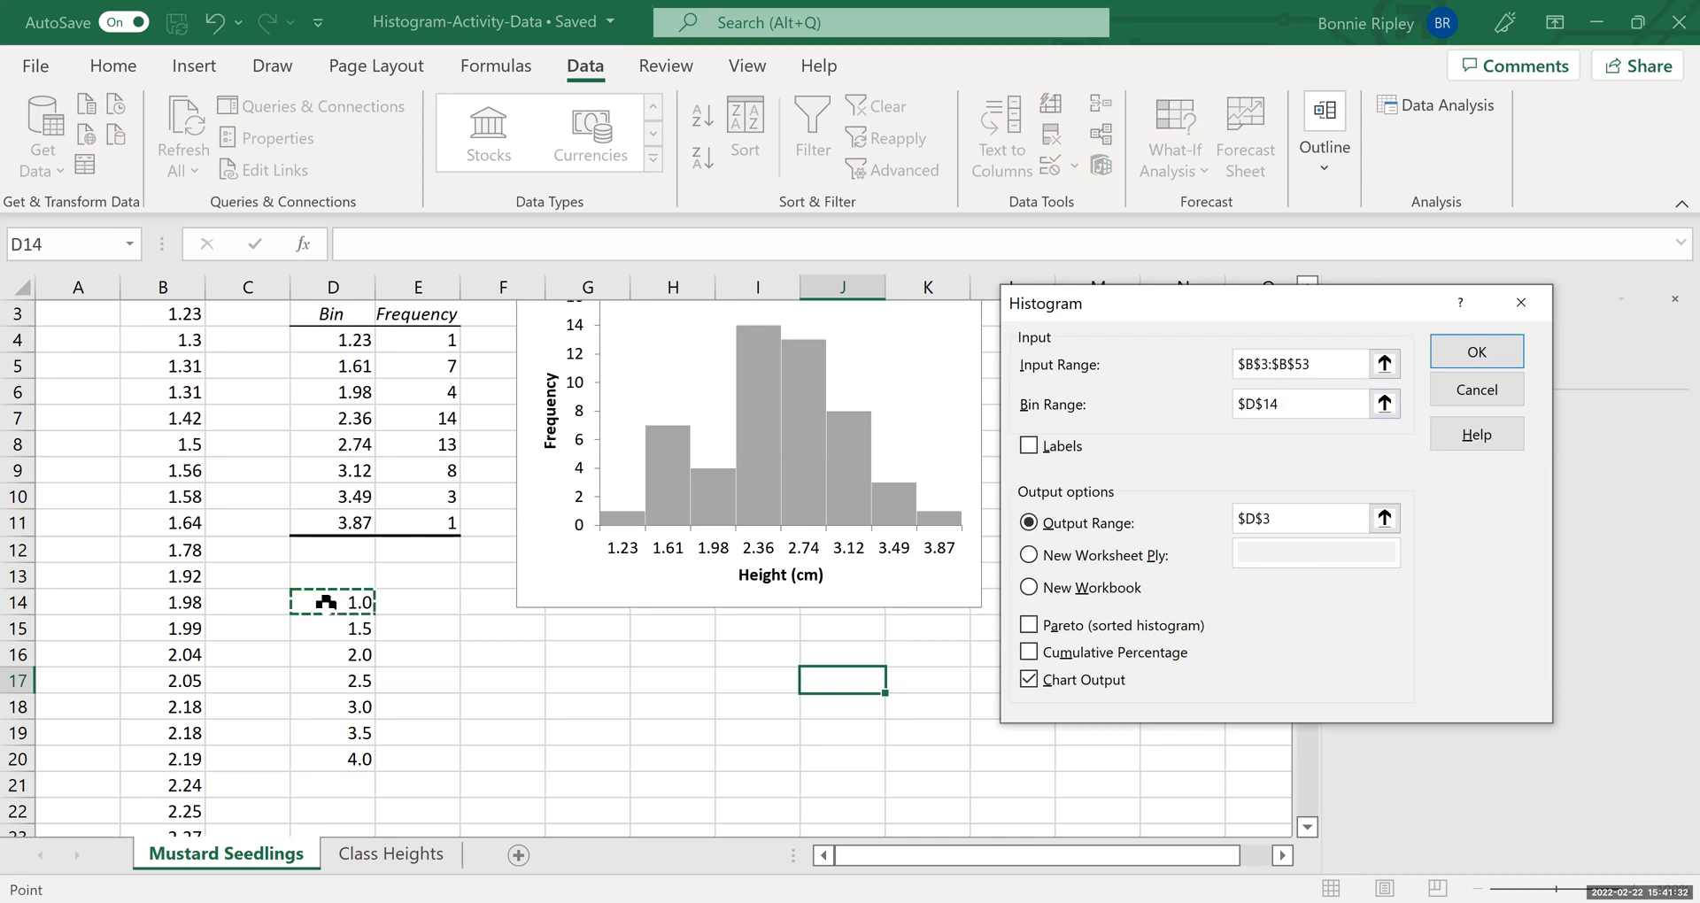
{"action": "key", "text": "ctrl+shift+Down"}
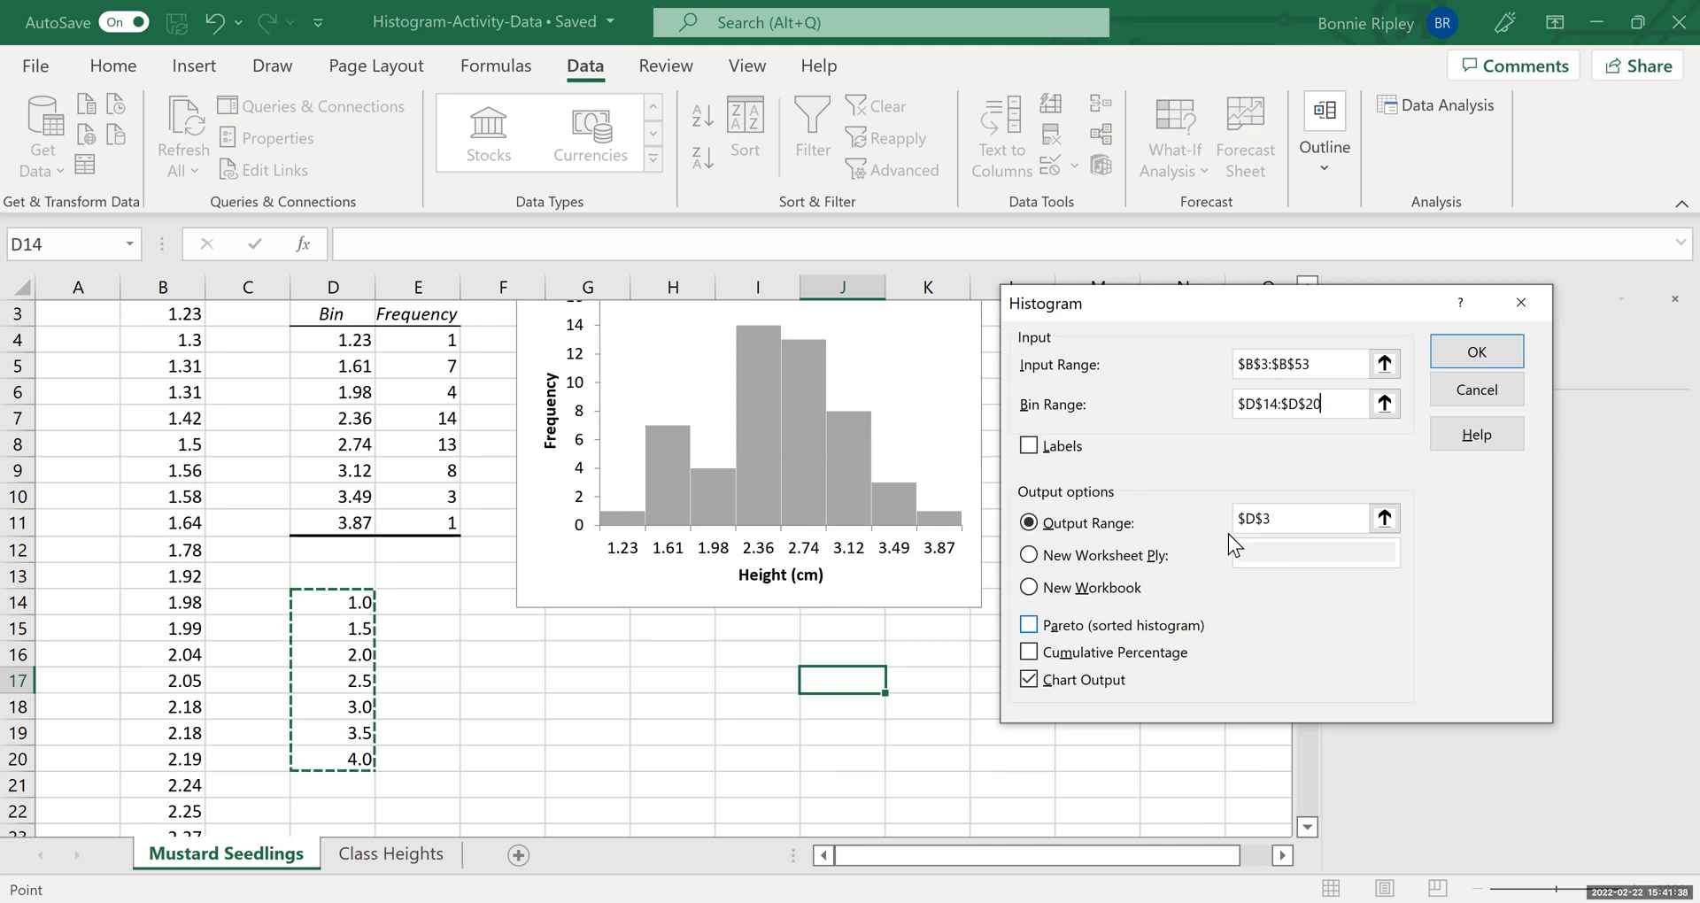
Step: Change the histogram's output range to F18 and generate the frequency table with chart output
{"action": "left_click", "coordinate": [1285, 523]}
{"action": "key", "text": "BackSpace"}
{"action": "key", "text": "BackSpace"}
{"action": "key", "text": "BackSpace"}
{"action": "key", "text": "BackSpace"}
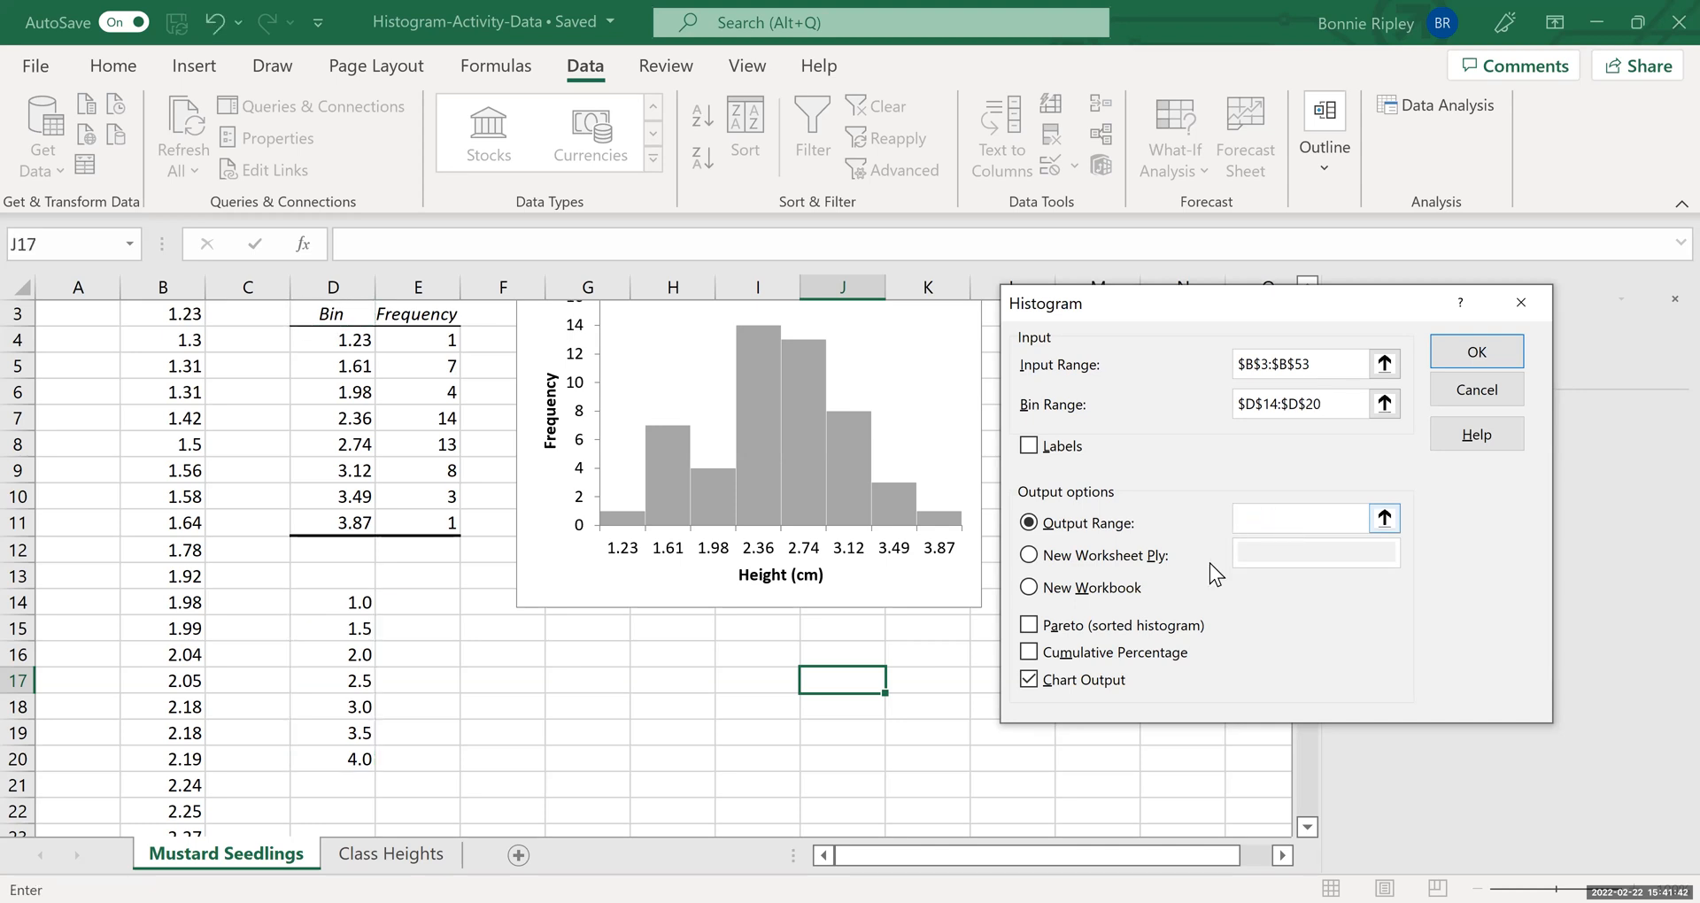
{"action": "left_click", "coordinate": [489, 703]}
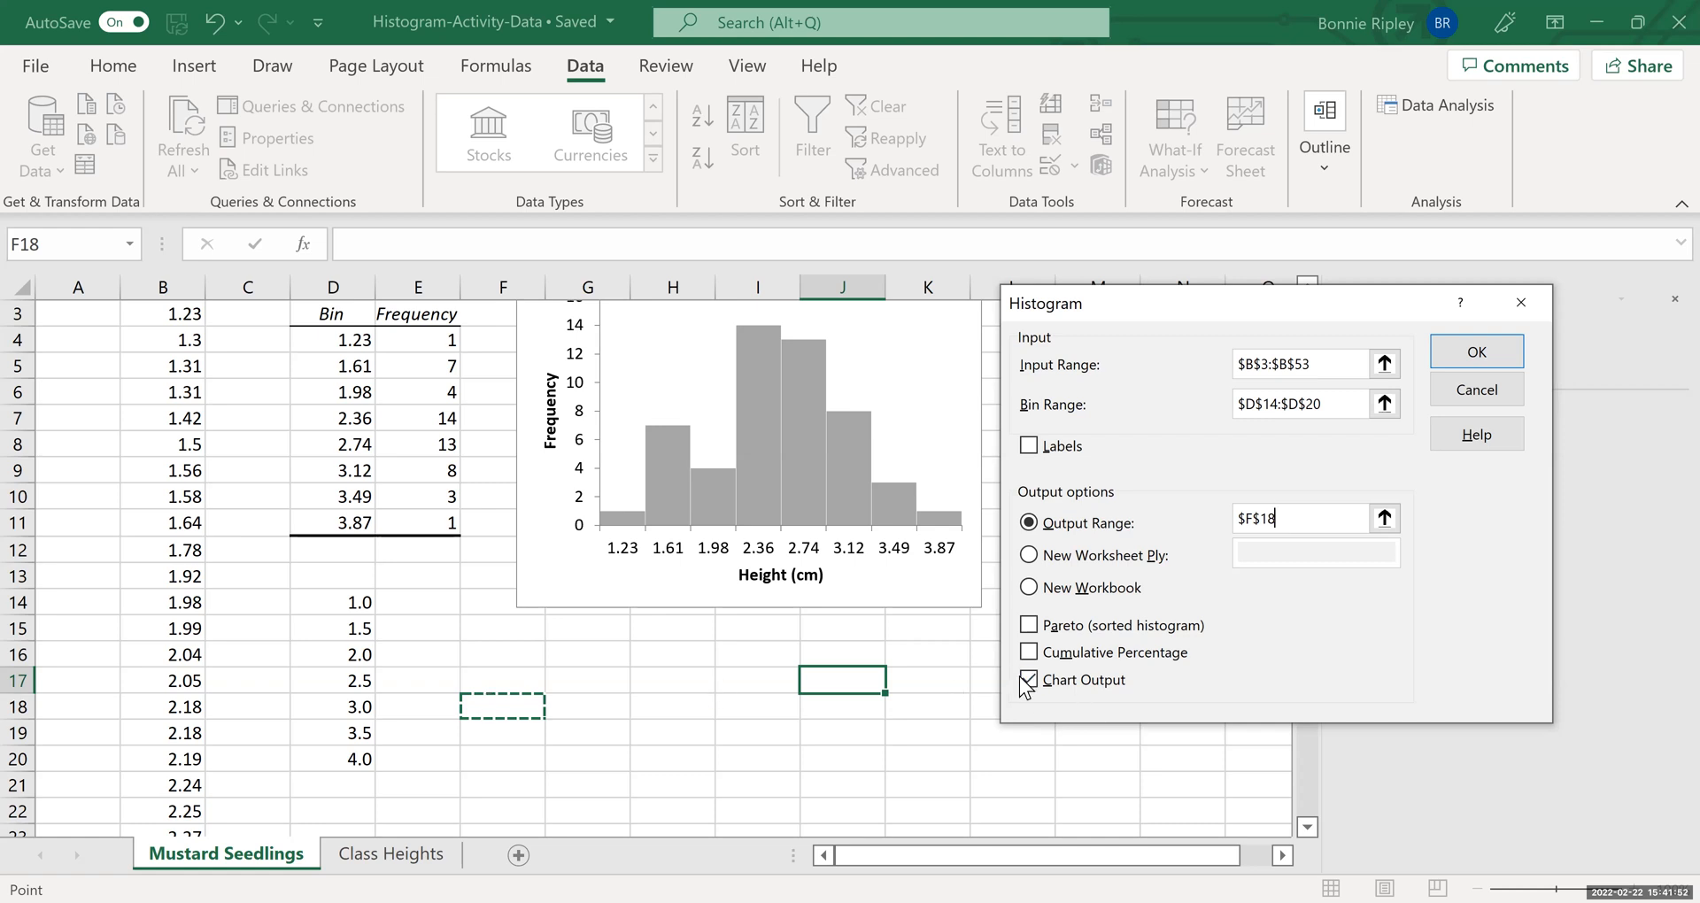
{"action": "left_click", "coordinate": [1454, 349]}
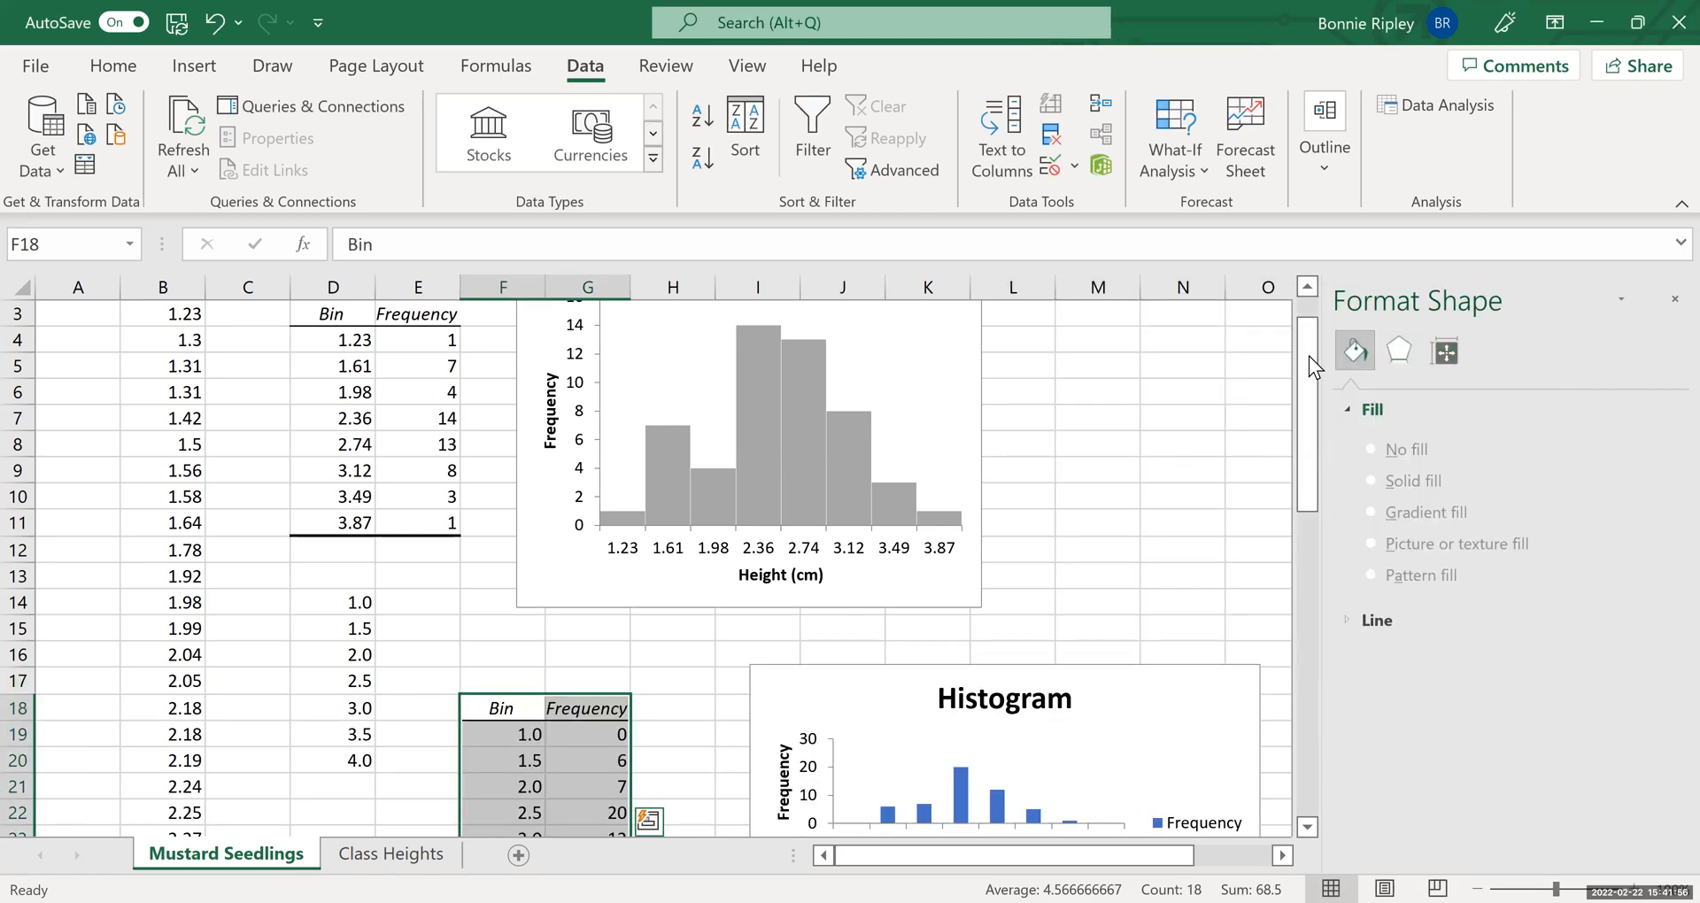
Step: Move the new histogram chart beside its frequency table and enlarge it to span about columns H to N and rows 15 to 29
{"action": "left_click", "coordinate": [1308, 356]}
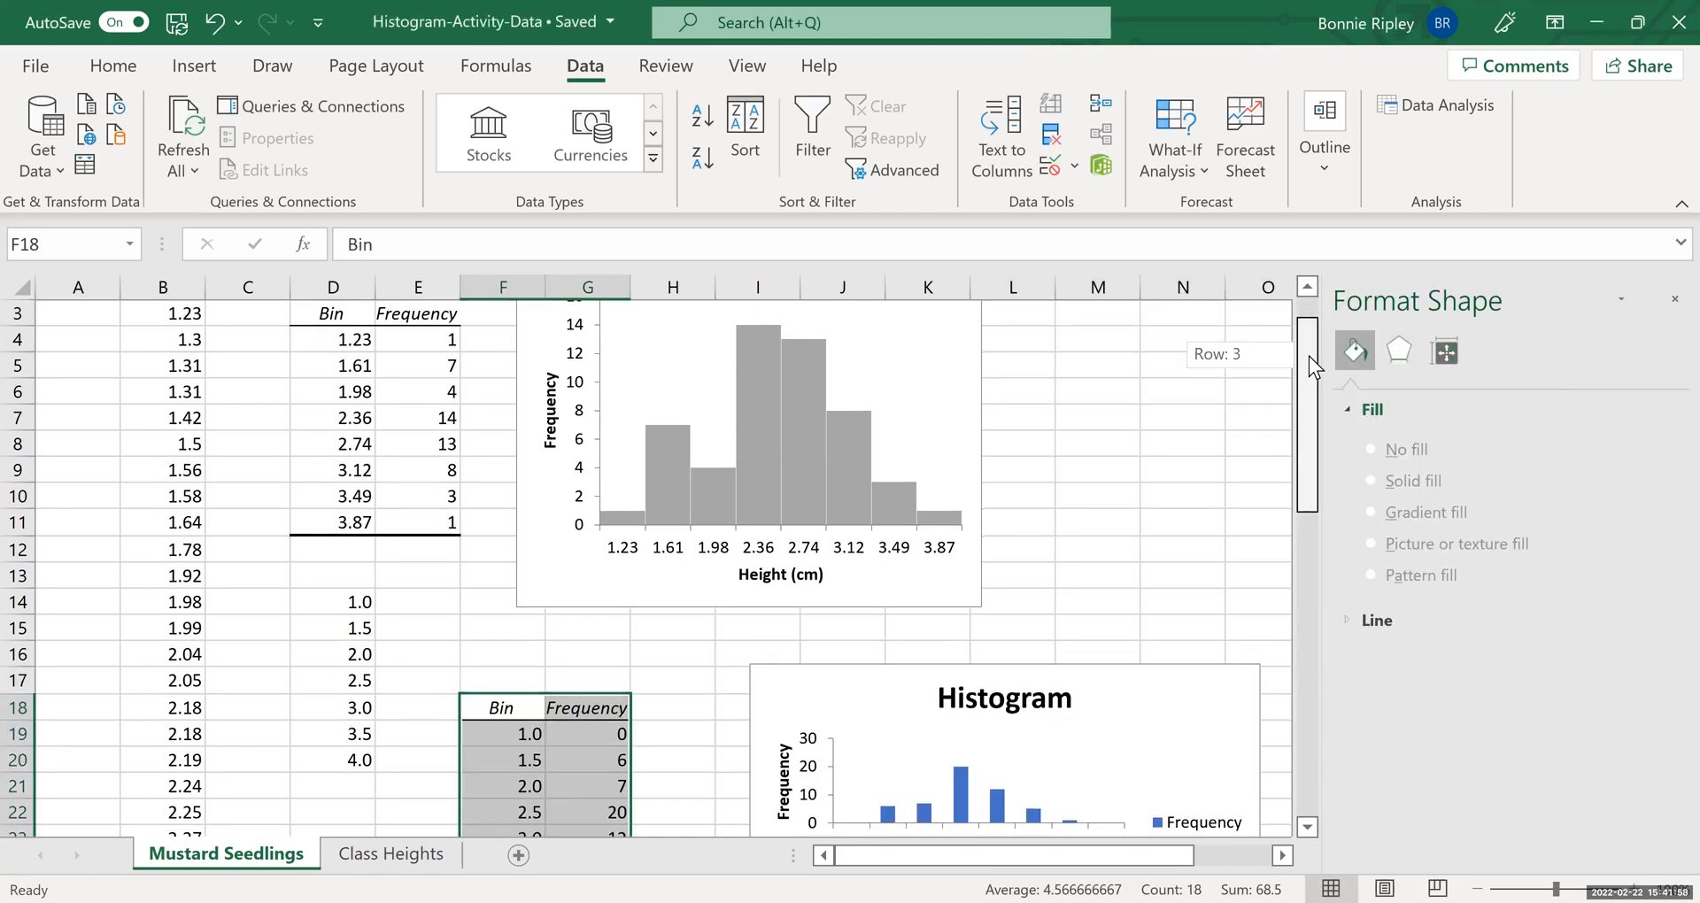
{"action": "left_click_drag", "start_coordinate": [1308, 372], "coordinate": [1318, 526]}
{"action": "scroll", "coordinate": [732, 558], "scroll_direction": "down", "scroll_amount": 3}
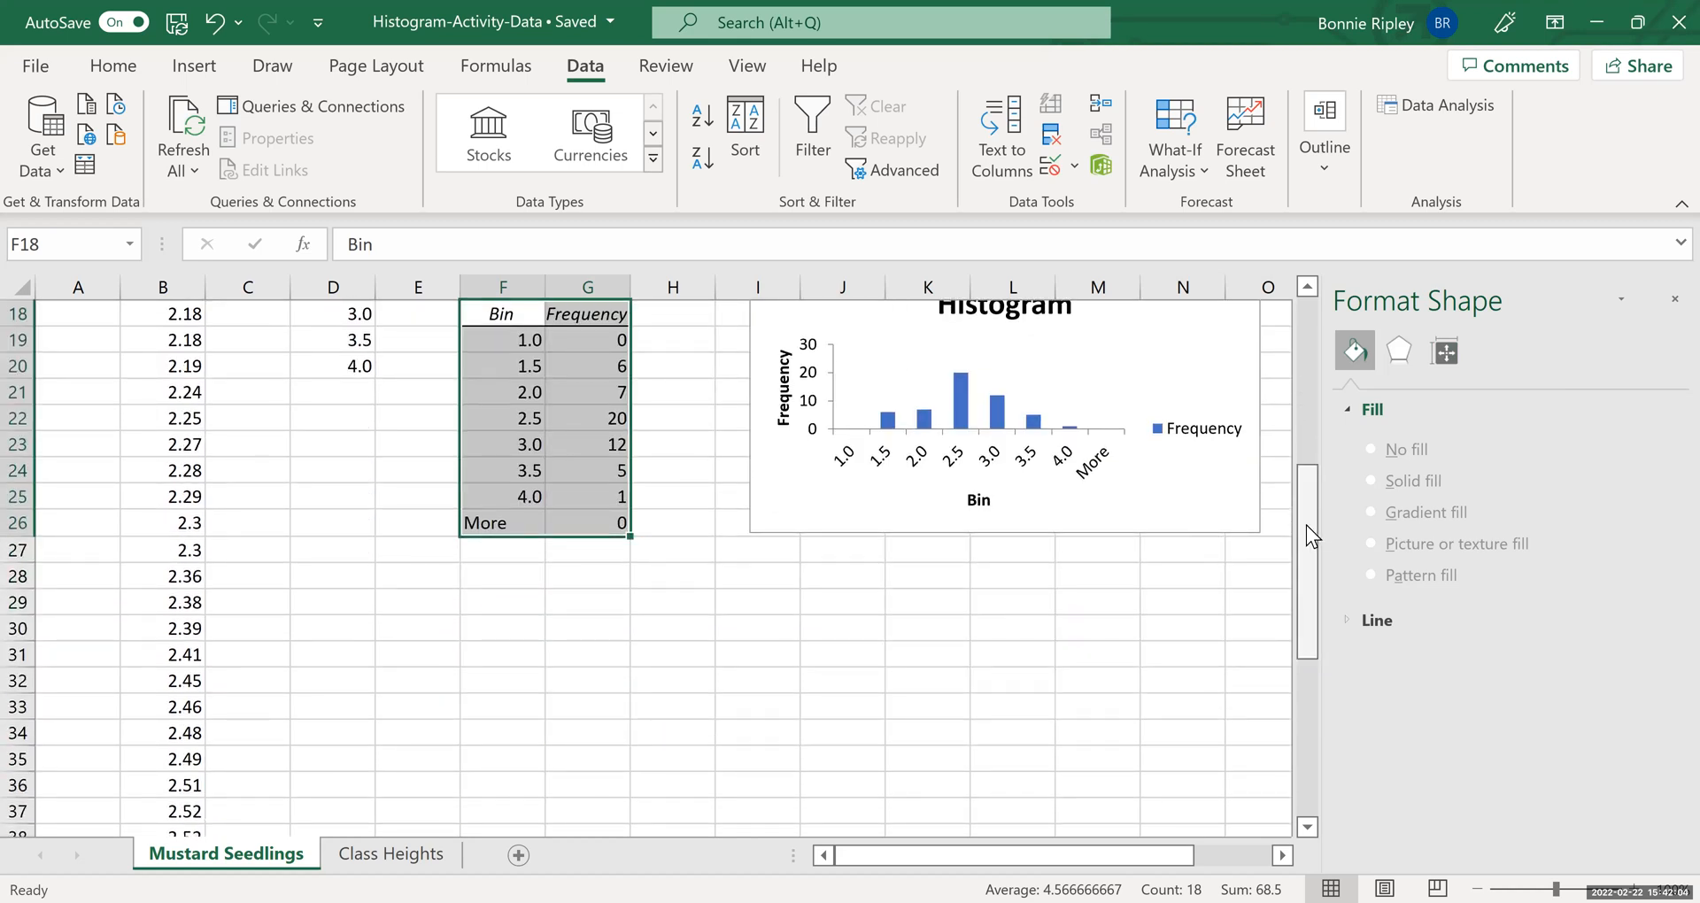
{"action": "left_click_drag", "start_coordinate": [1310, 512], "coordinate": [1314, 490]}
{"action": "left_click_drag", "start_coordinate": [1319, 486], "coordinate": [1325, 453]}
{"action": "left_click_drag", "start_coordinate": [801, 483], "coordinate": [712, 480]}
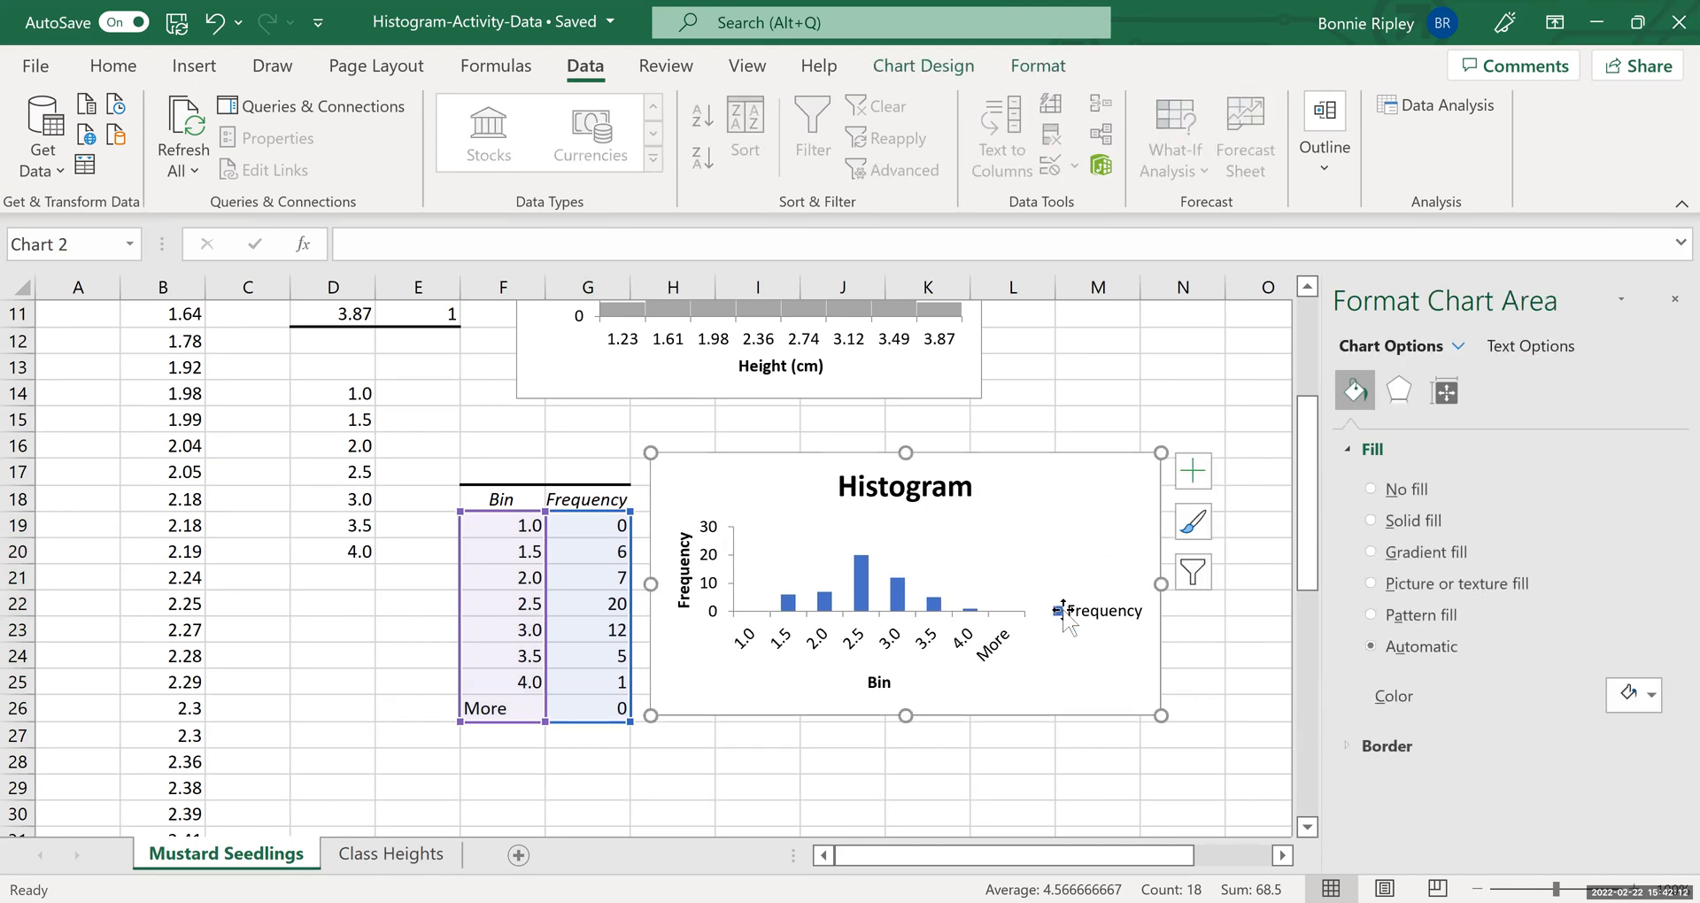
{"action": "left_click_drag", "start_coordinate": [1163, 453], "coordinate": [1209, 415]}
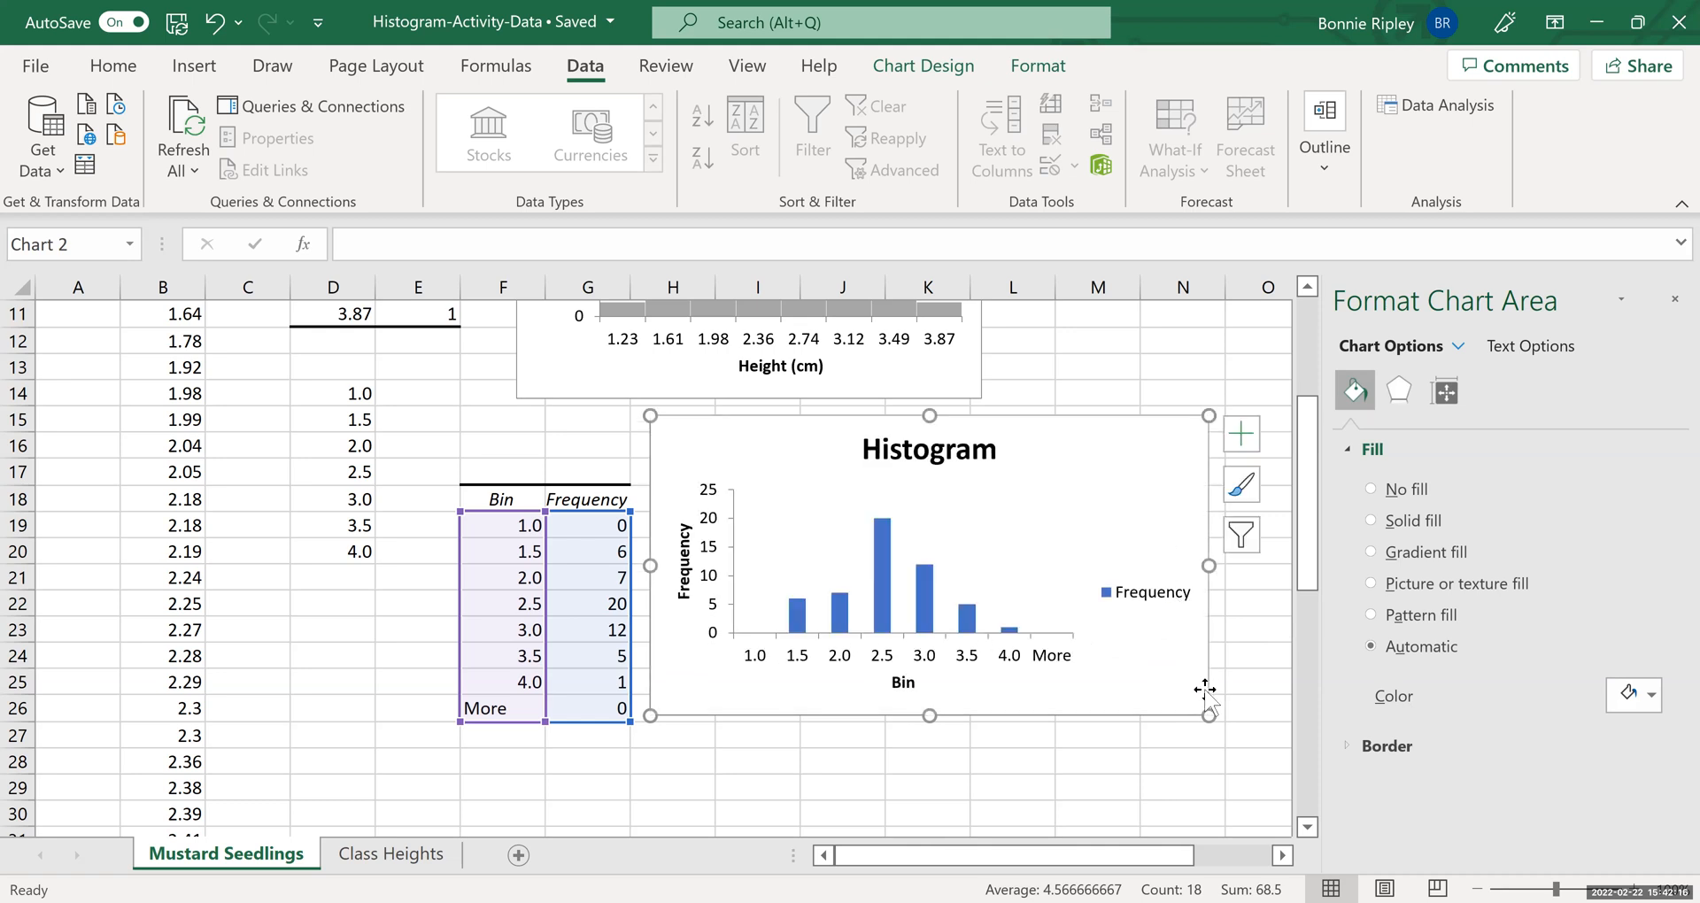
{"action": "left_click_drag", "start_coordinate": [1209, 709], "coordinate": [1243, 789]}
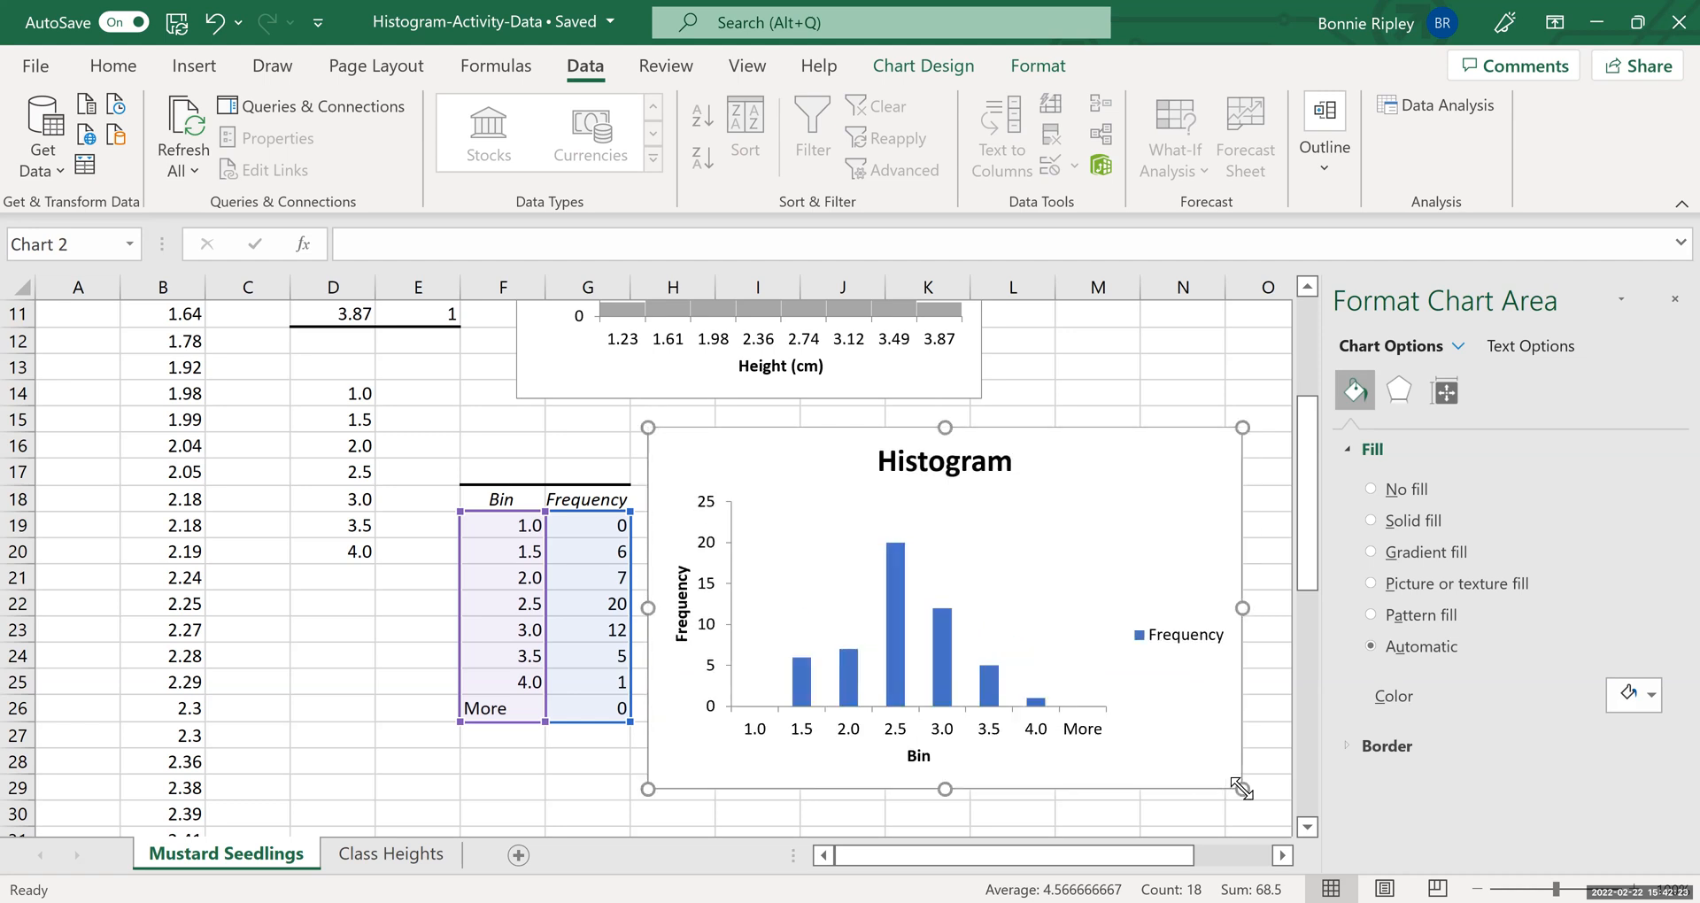
Step: Change the new histogram's horizontal axis title to "Height (cm)"
{"action": "left_click", "coordinate": [917, 754]}
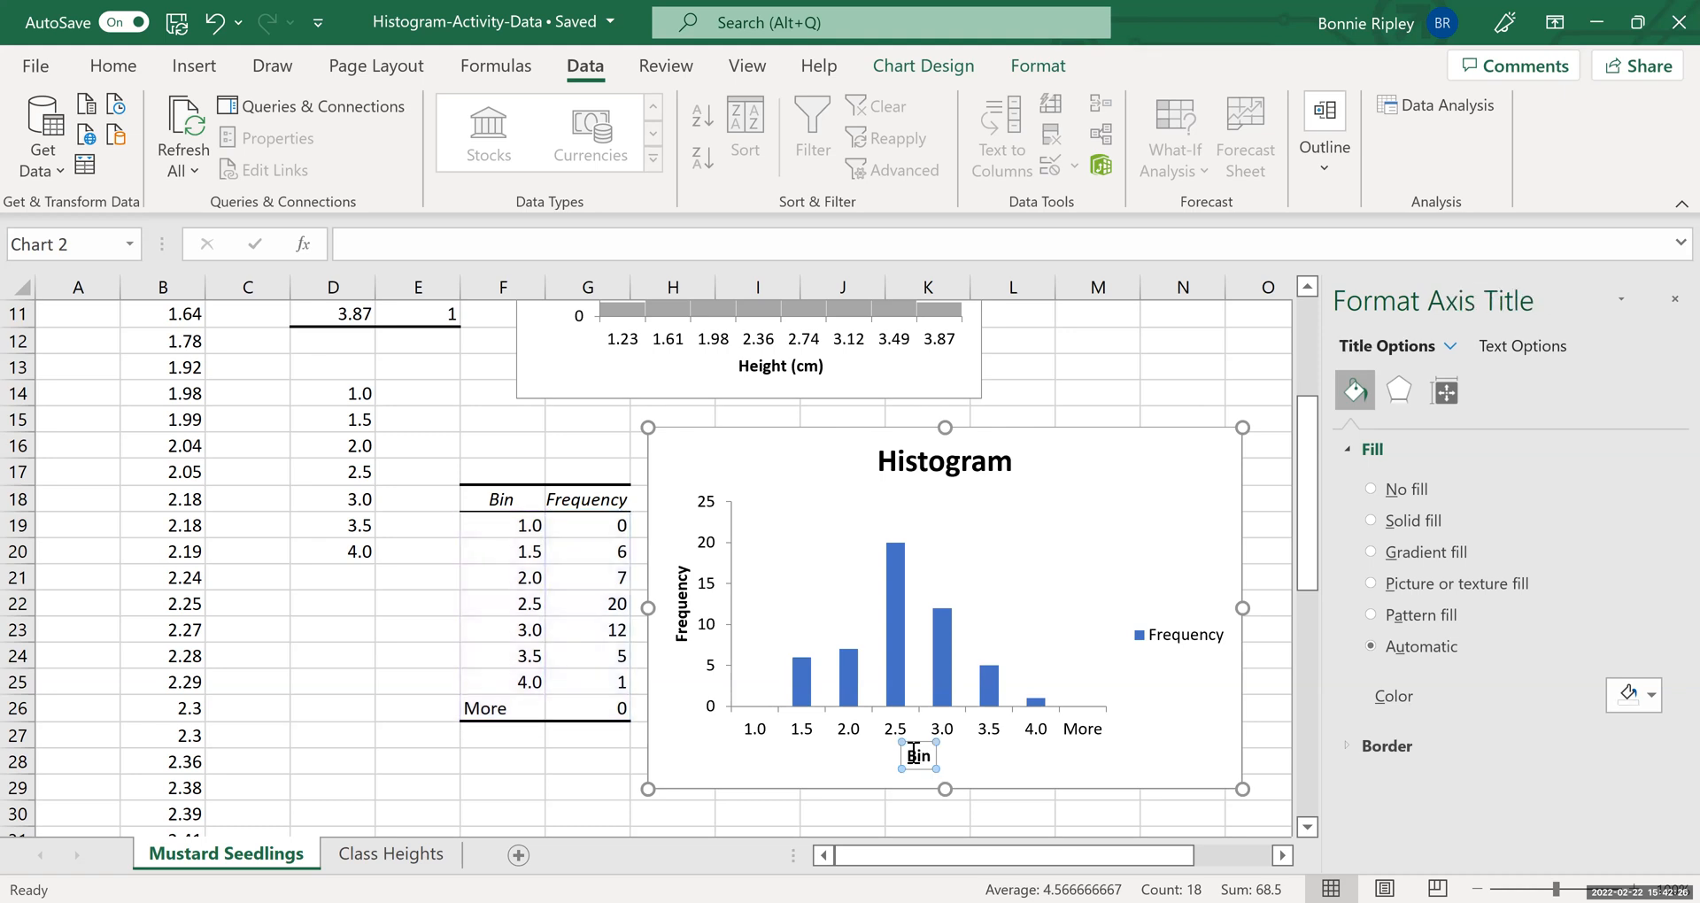
{"action": "type", "text": "He"}
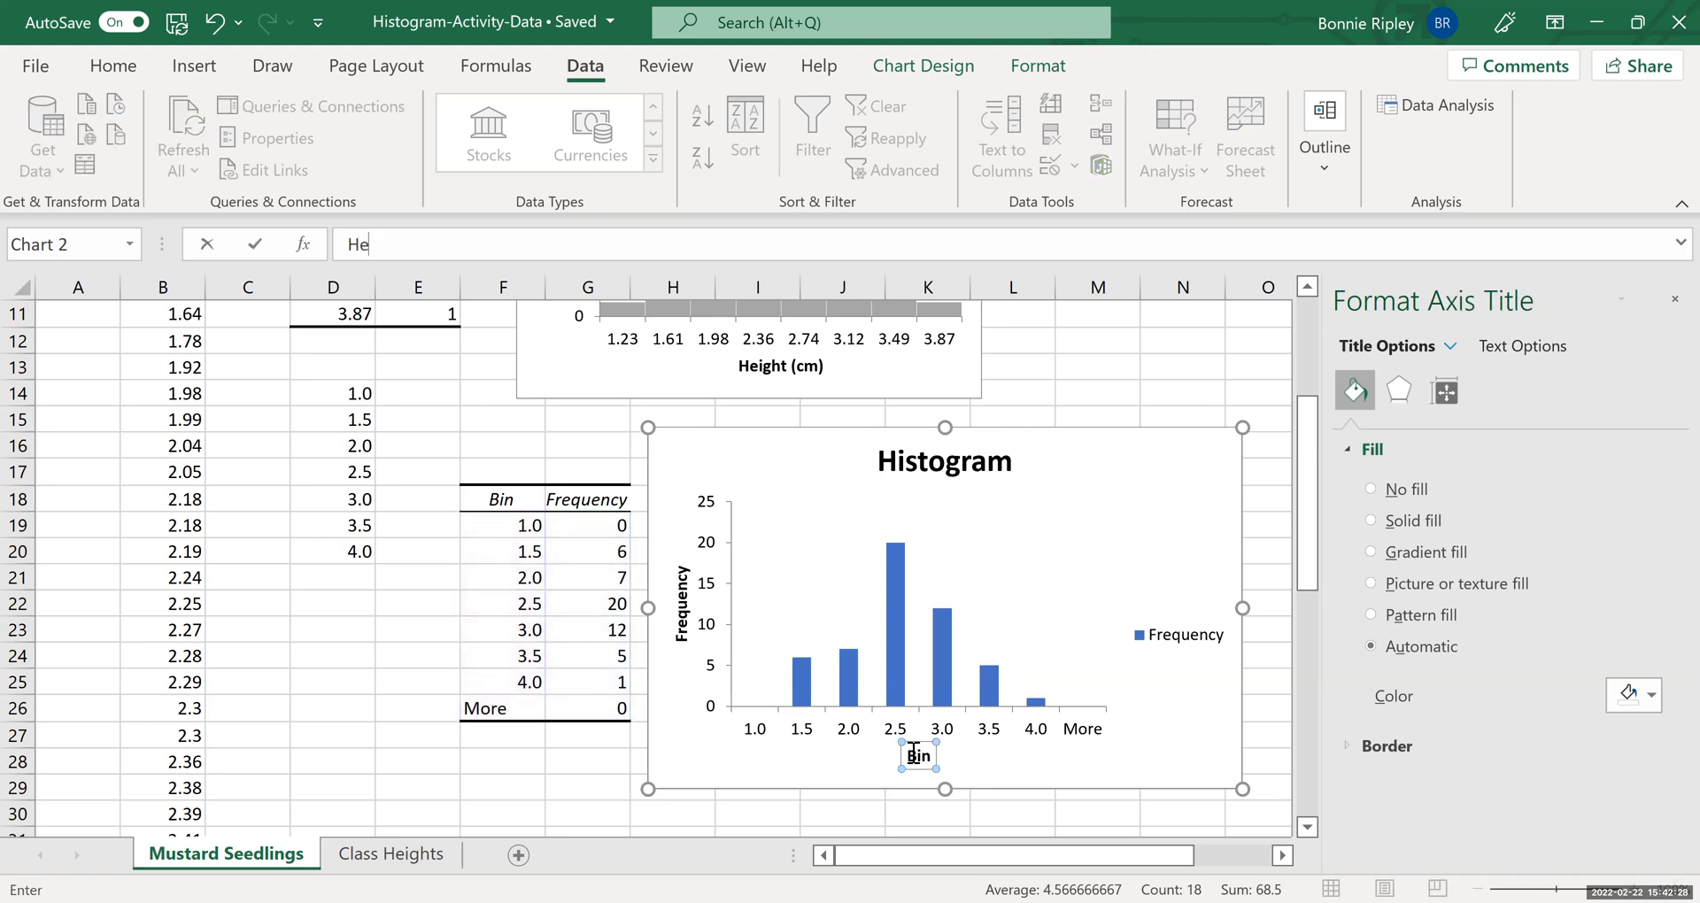
{"action": "type", "text": "ight (cm"}
{"action": "key", "text": "Return"}
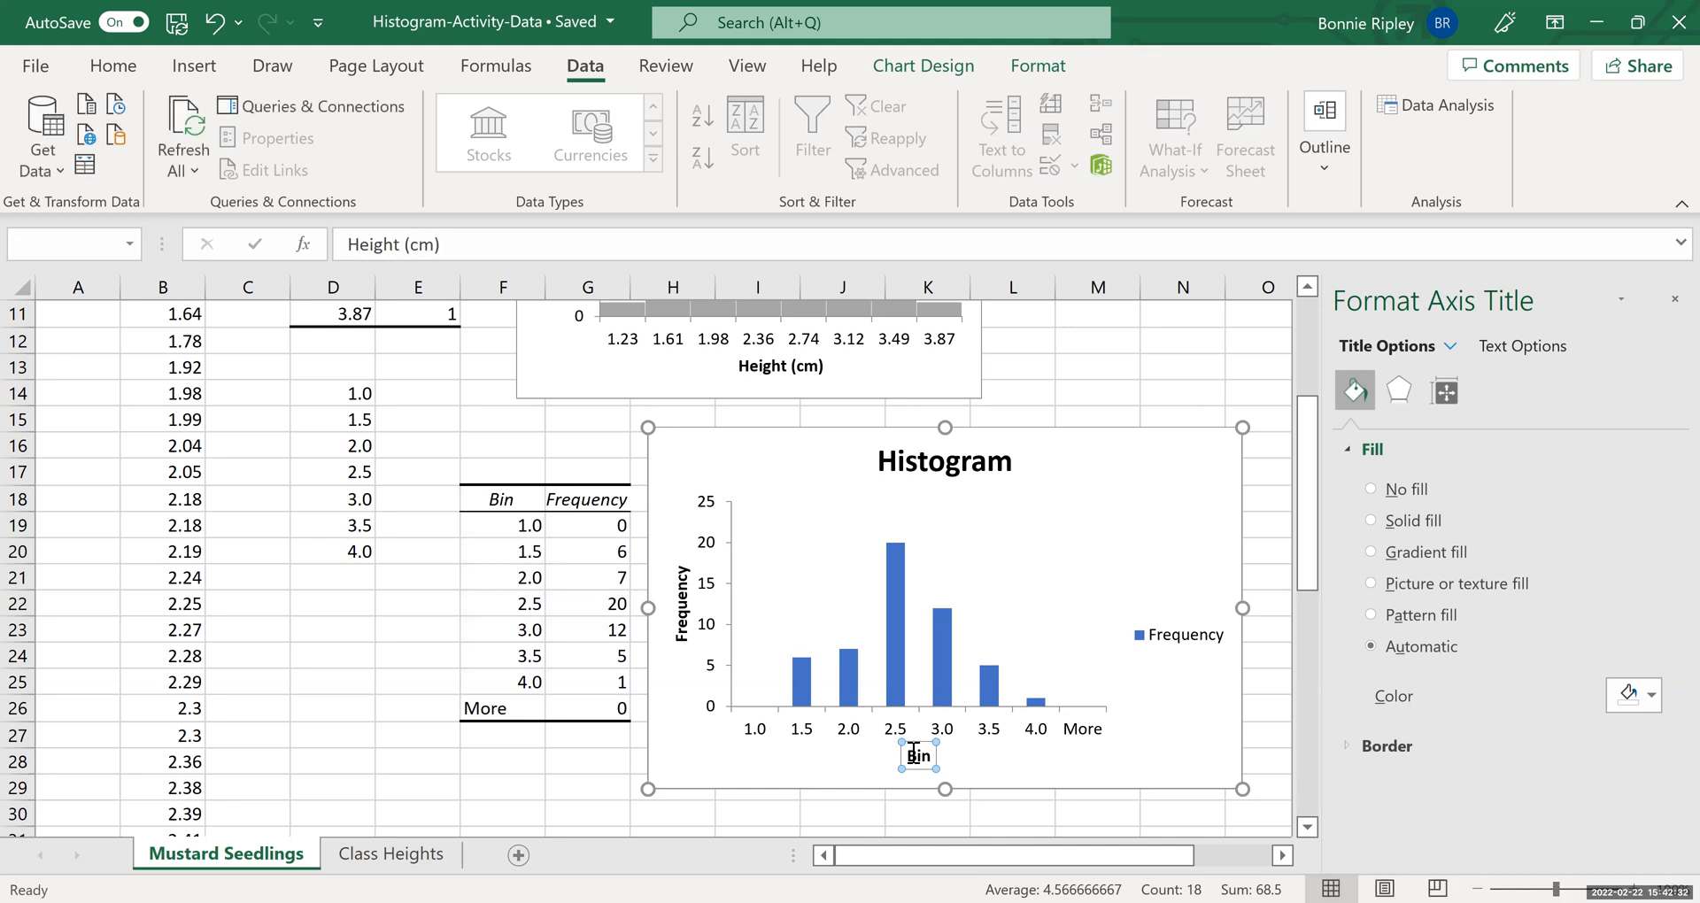
Step: Remove the Frequency legend and the "Histogram" title from the new chart
{"action": "left_click", "coordinate": [1161, 642]}
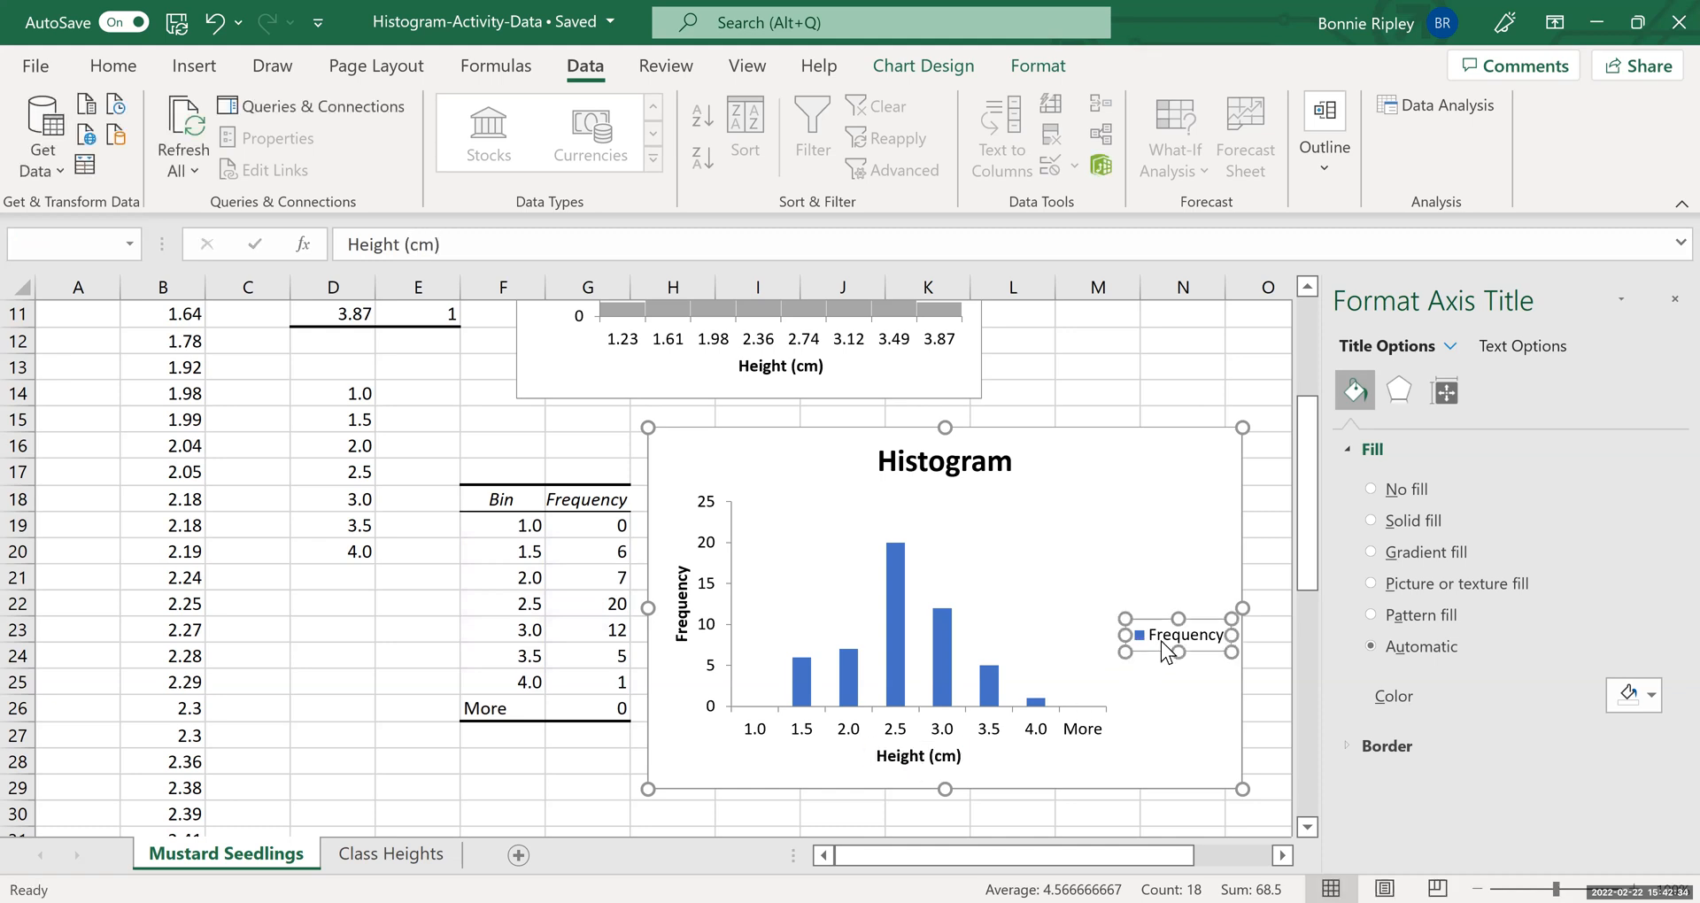
{"action": "key", "text": "Delete"}
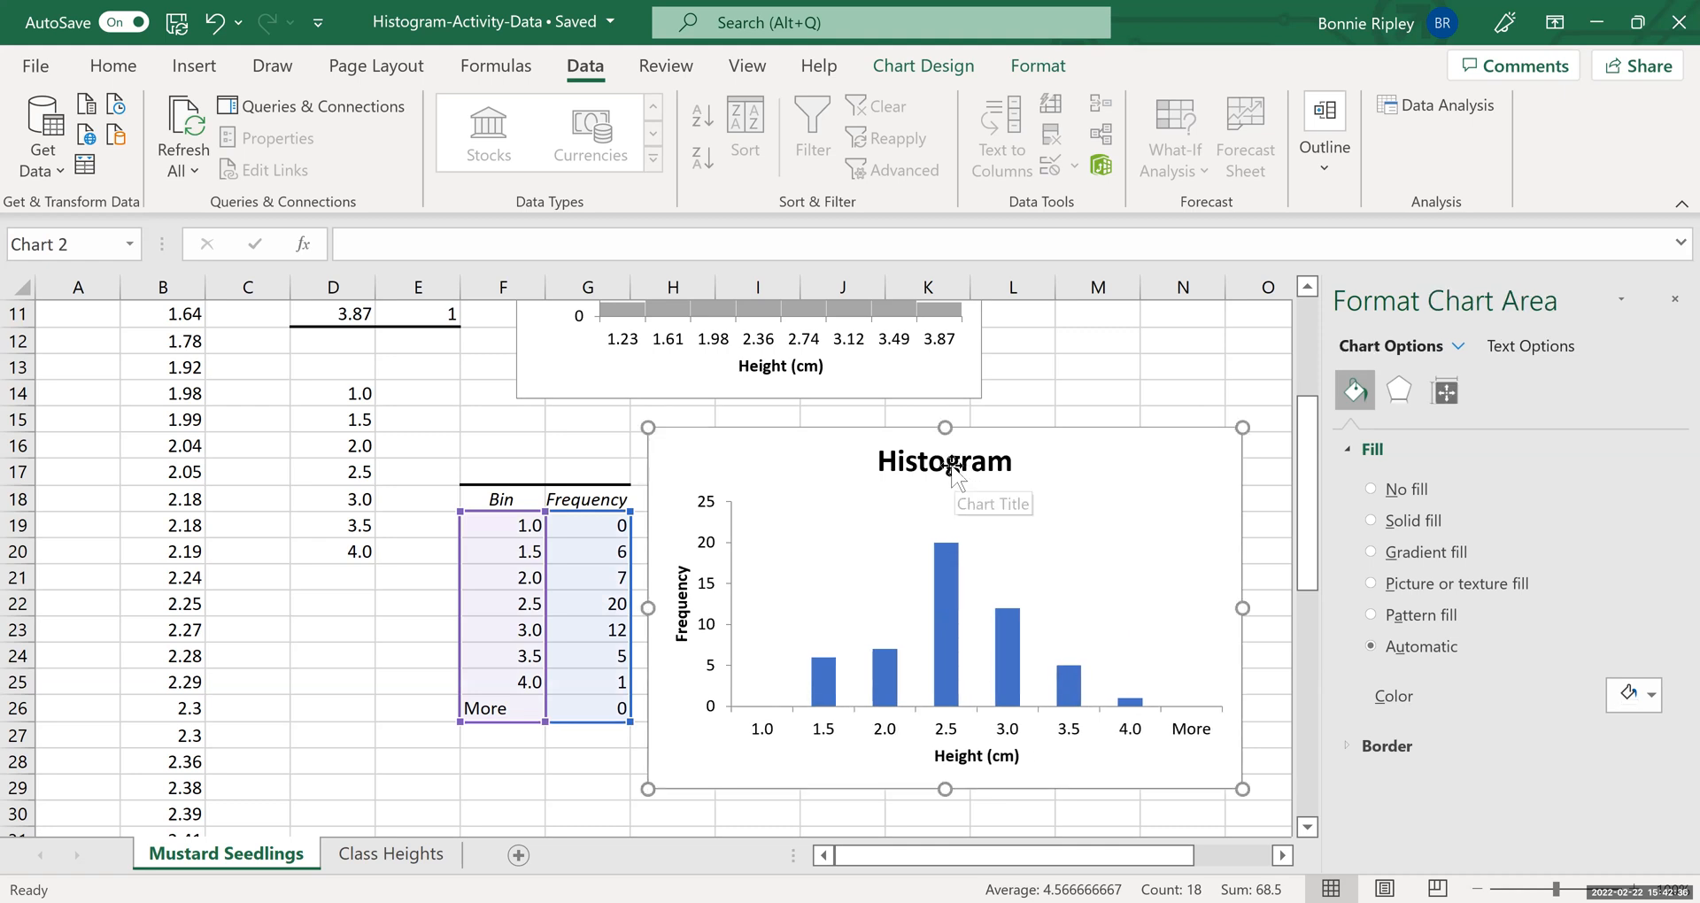
{"action": "left_click", "coordinate": [932, 483]}
{"action": "key", "text": "Delete"}
Step: Give the new histogram's bars a solid medium-gray fill and set their gap width to 1%
{"action": "left_click", "coordinate": [942, 514]}
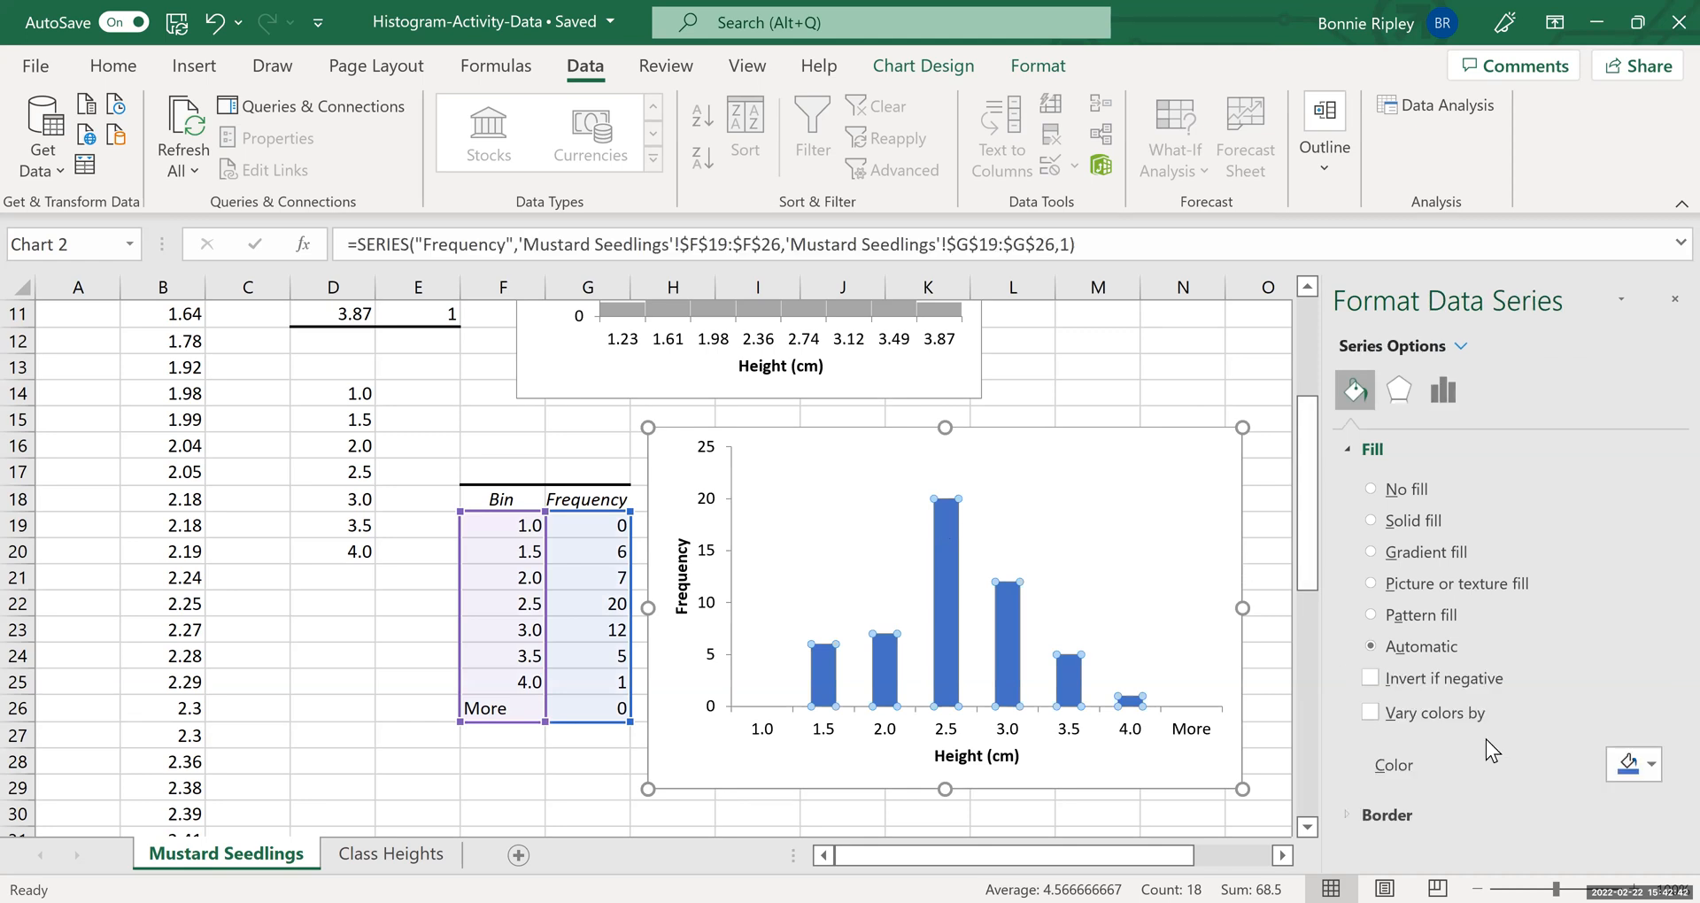
{"action": "left_click", "coordinate": [1652, 765]}
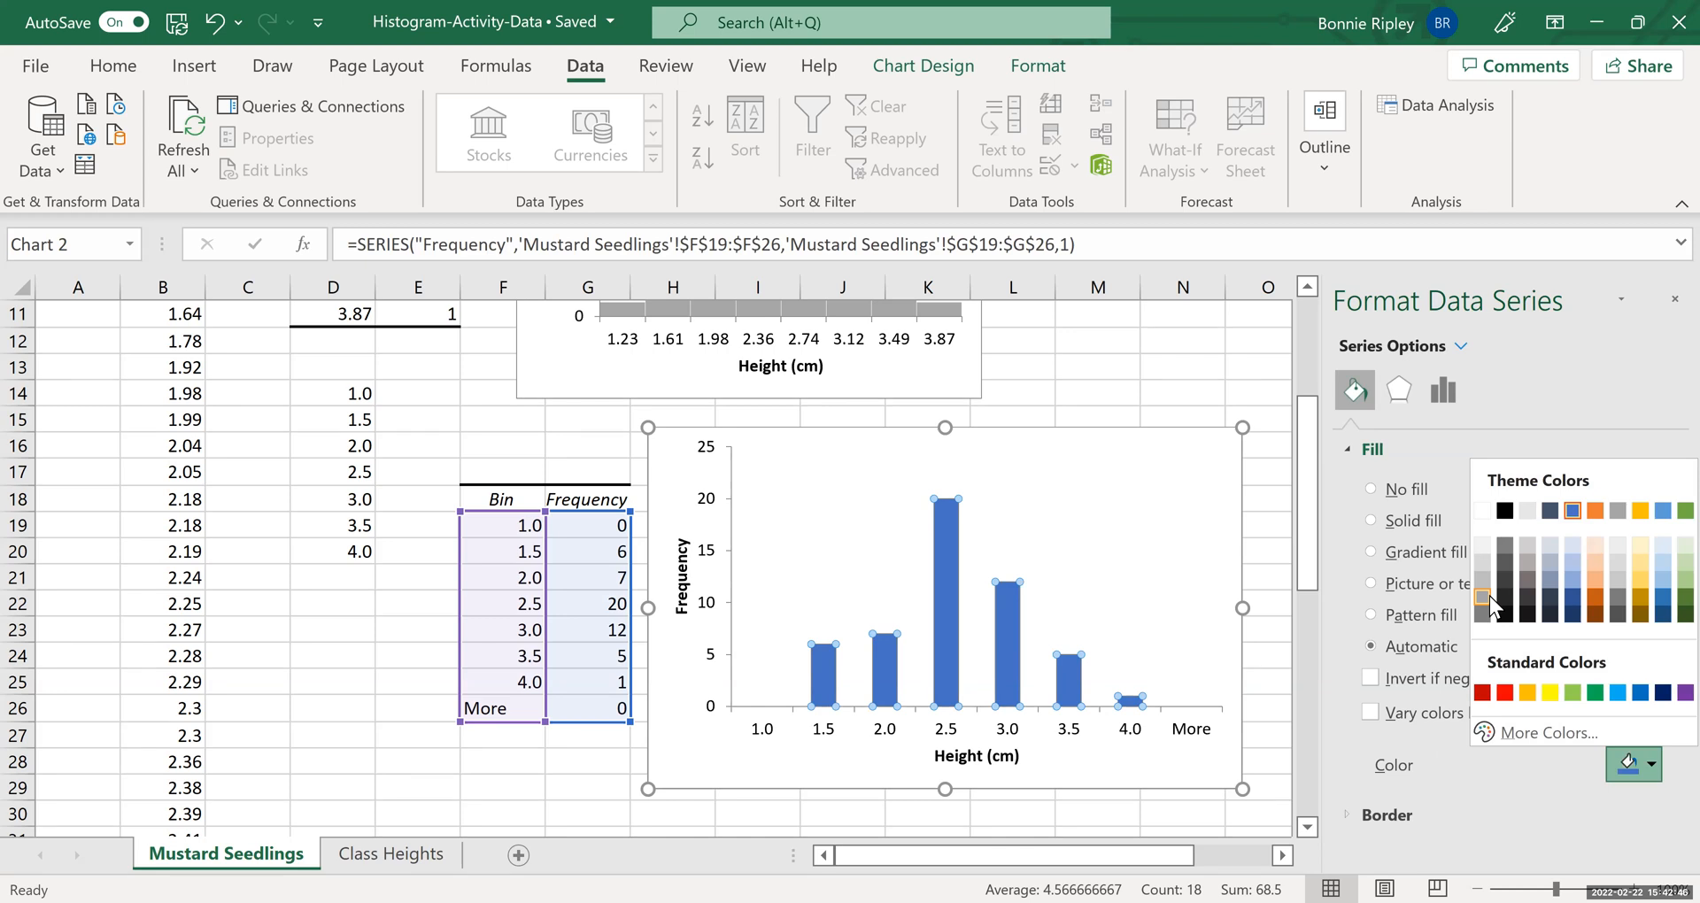
{"action": "left_click", "coordinate": [1489, 596]}
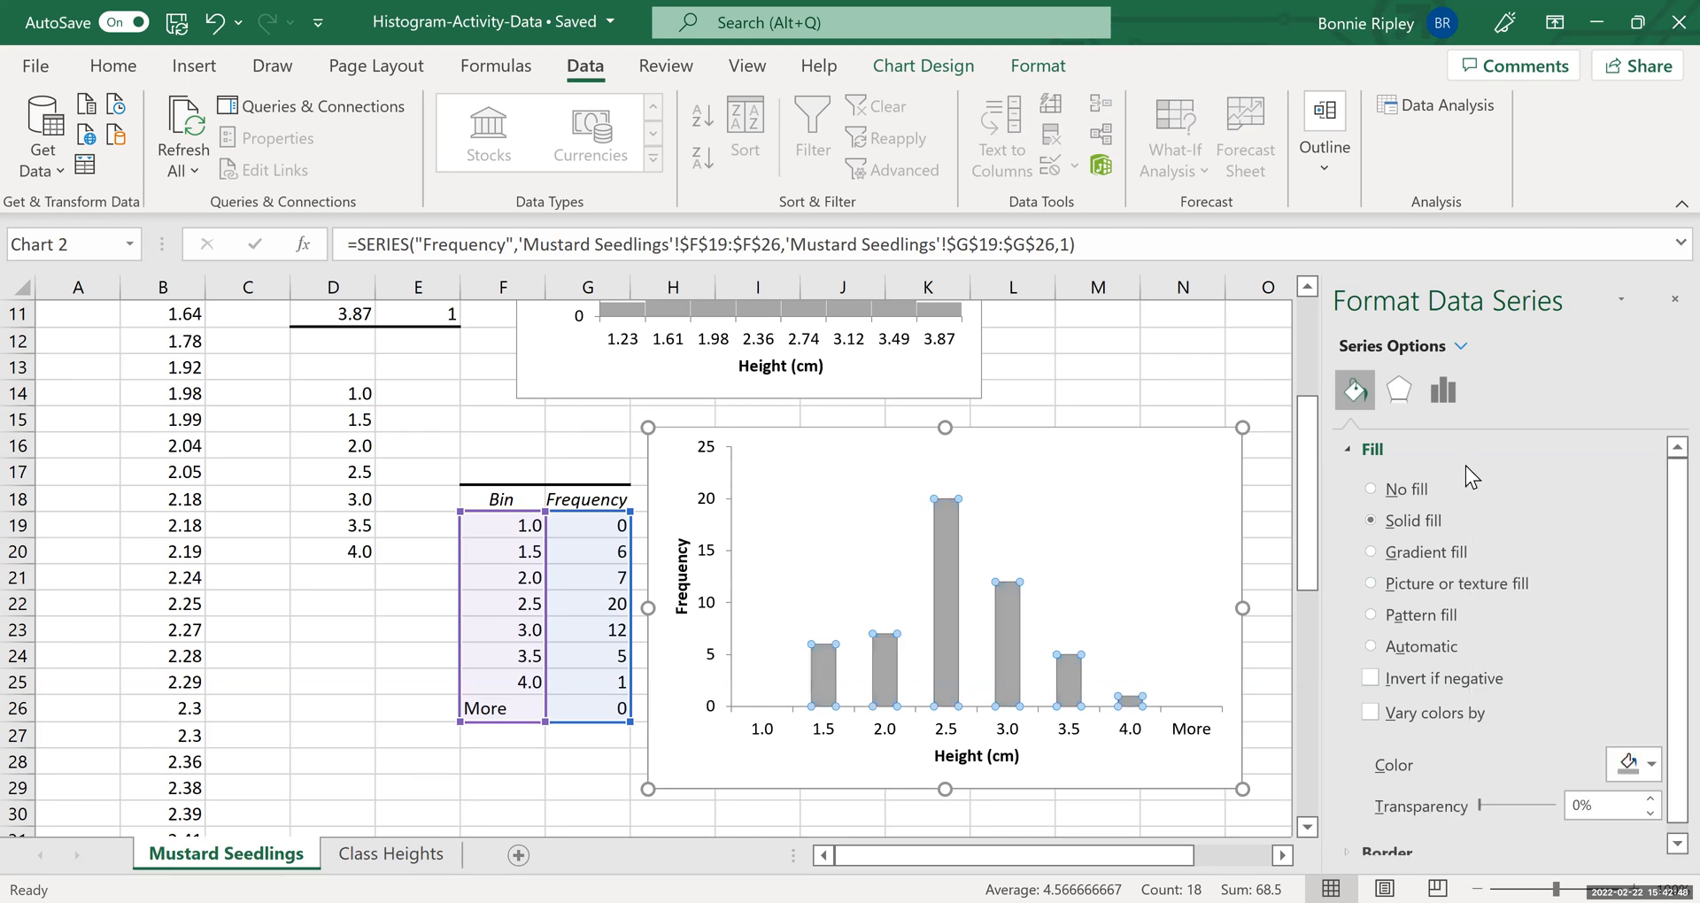
{"action": "left_click", "coordinate": [1443, 391]}
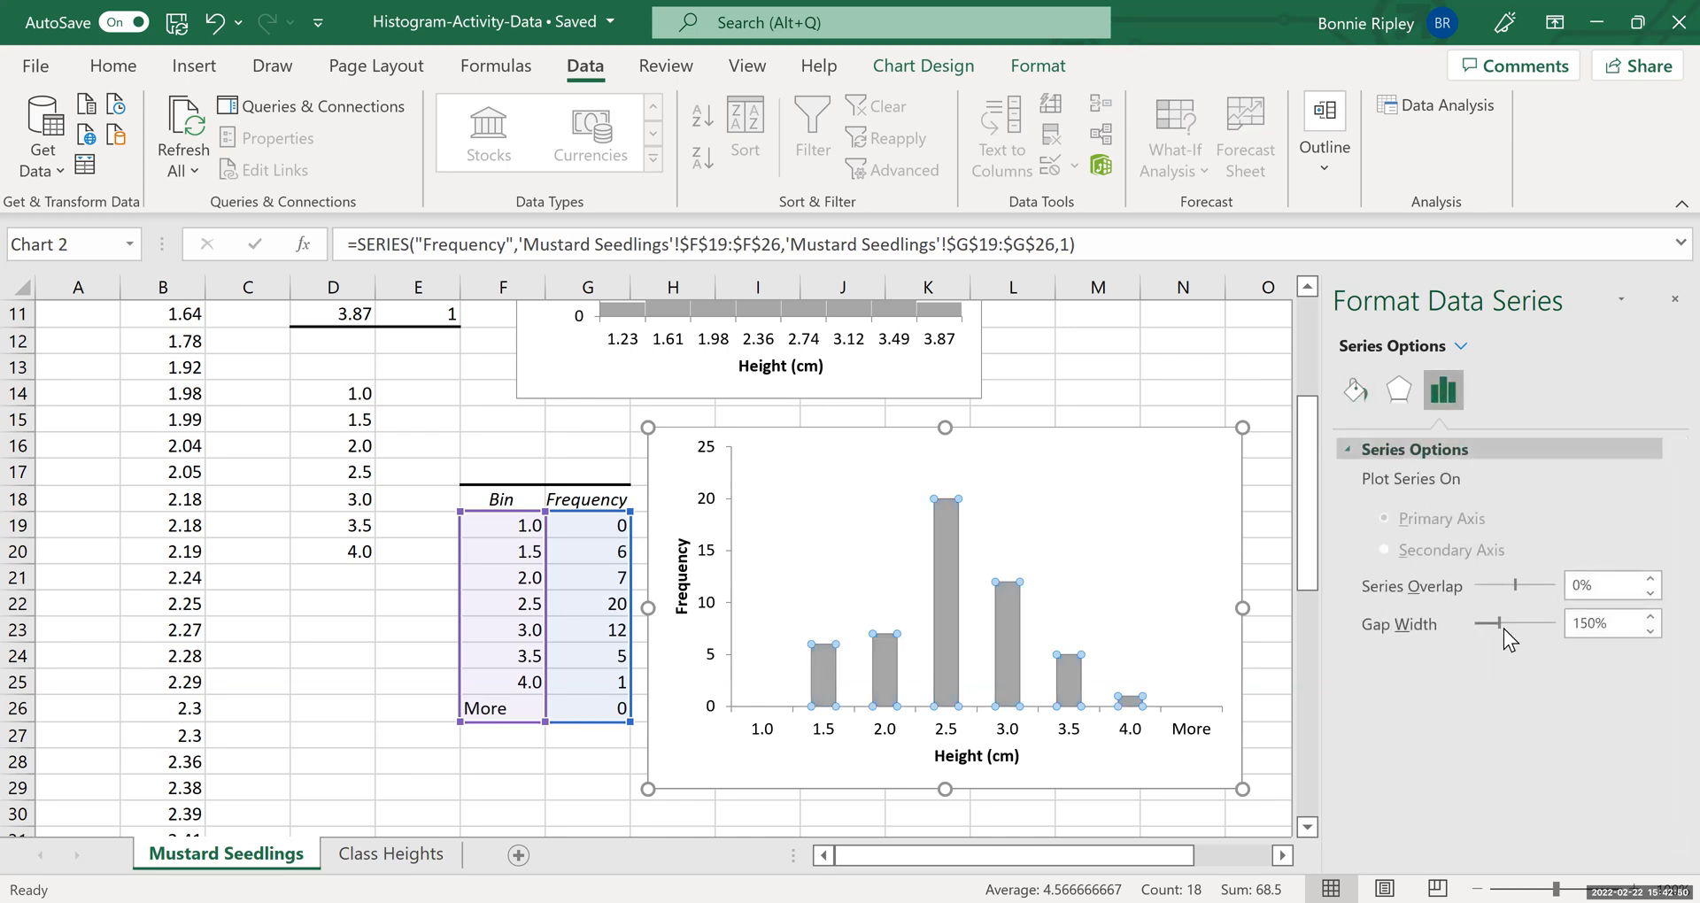
{"action": "left_click_drag", "start_coordinate": [1500, 624], "coordinate": [1473, 632]}
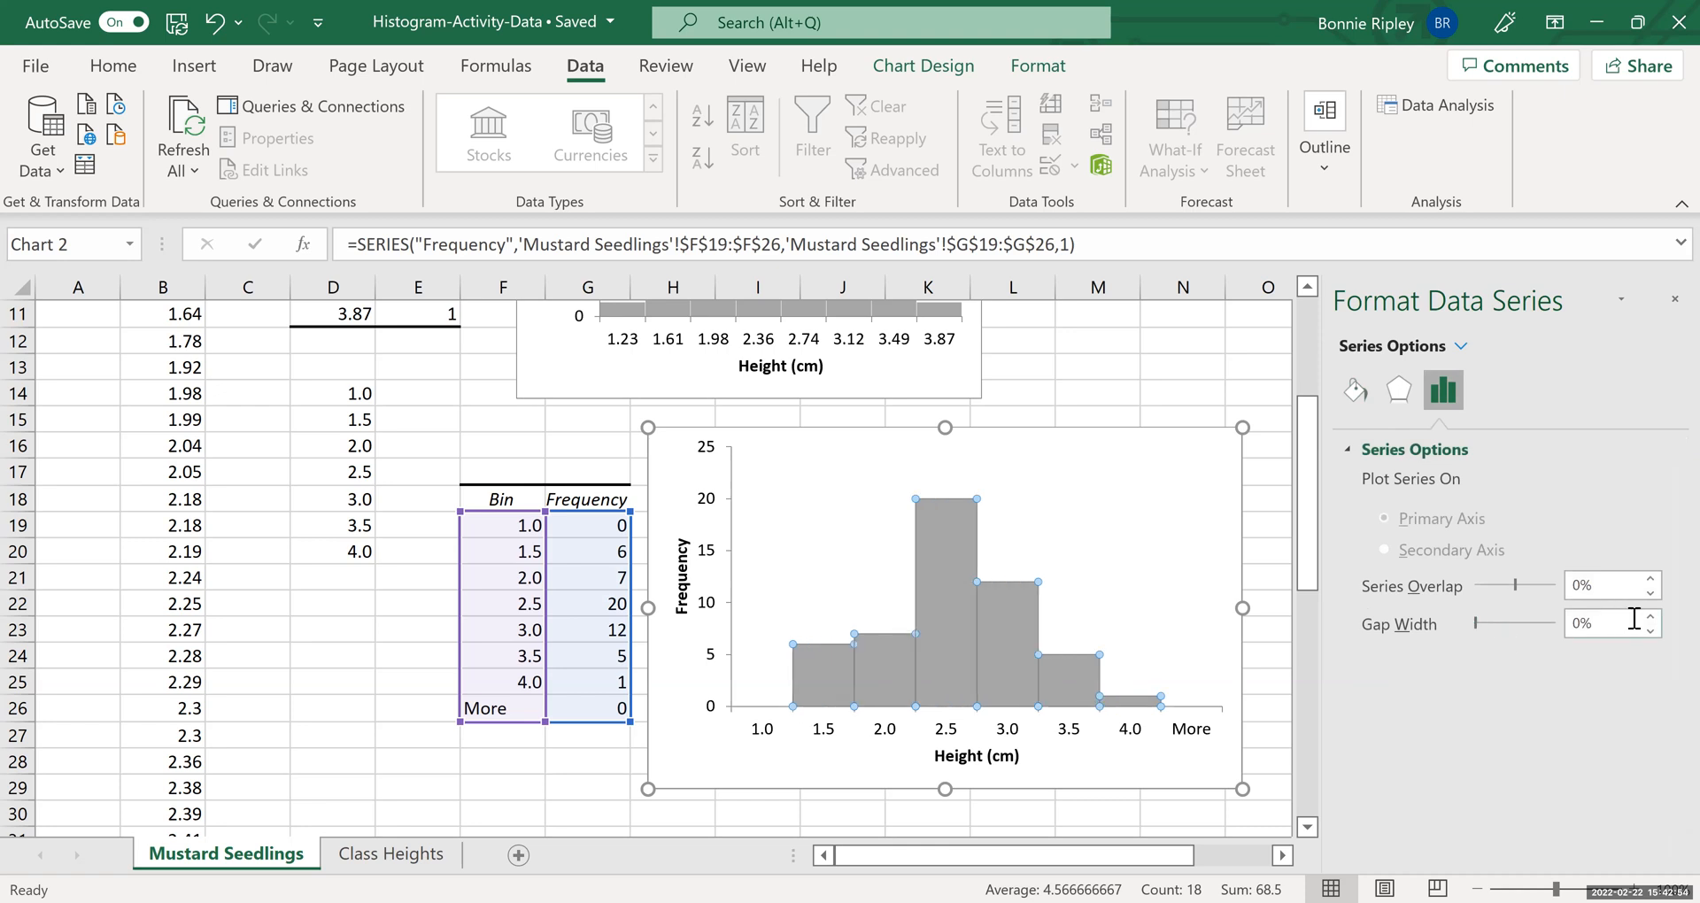
{"action": "left_click", "coordinate": [1132, 503]}
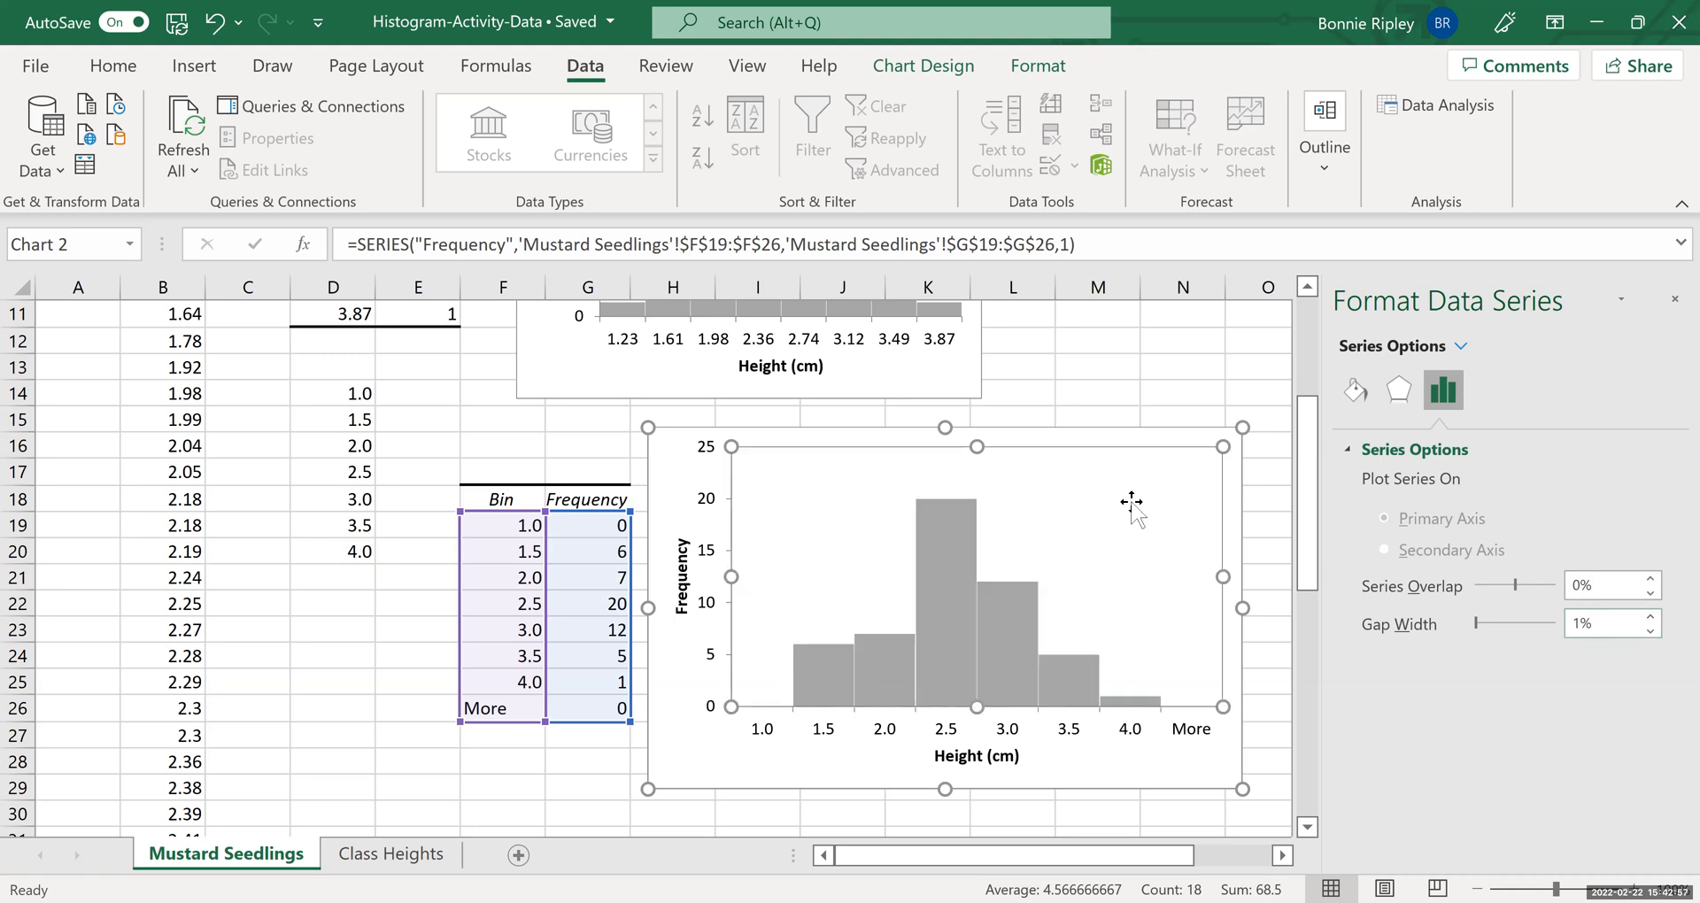
Step: Clear the "More" bin label in F26 and its frequency in G26 of the second frequency table
{"action": "left_click", "coordinate": [481, 706]}
{"action": "key", "text": "Delete"}
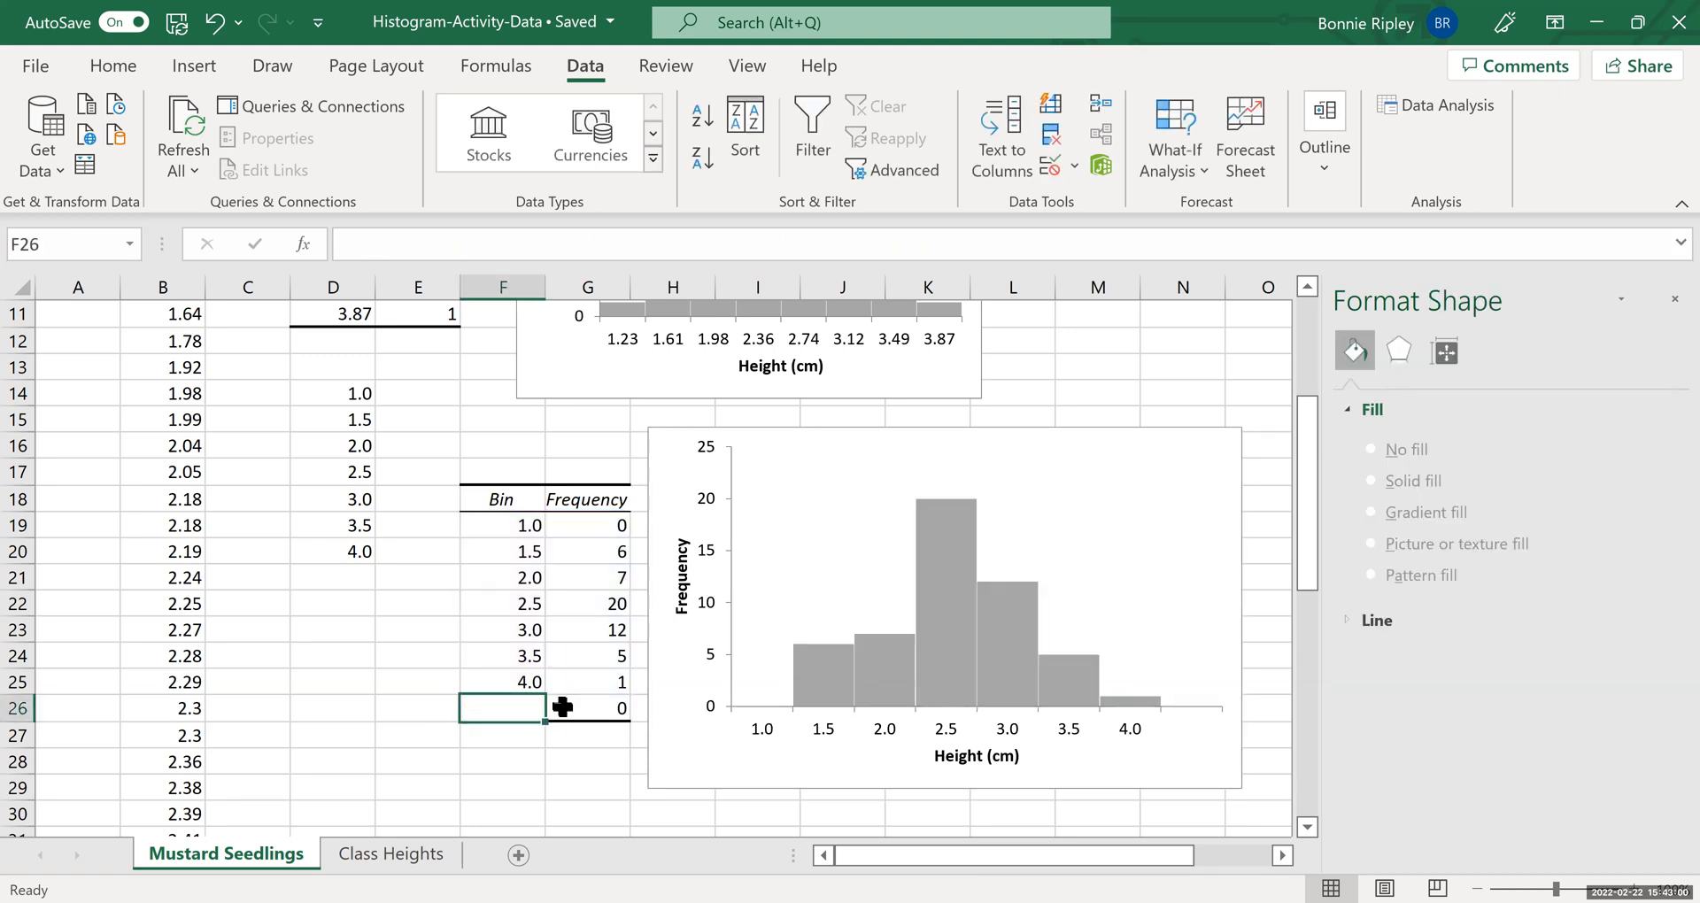
{"action": "left_click", "coordinate": [567, 706]}
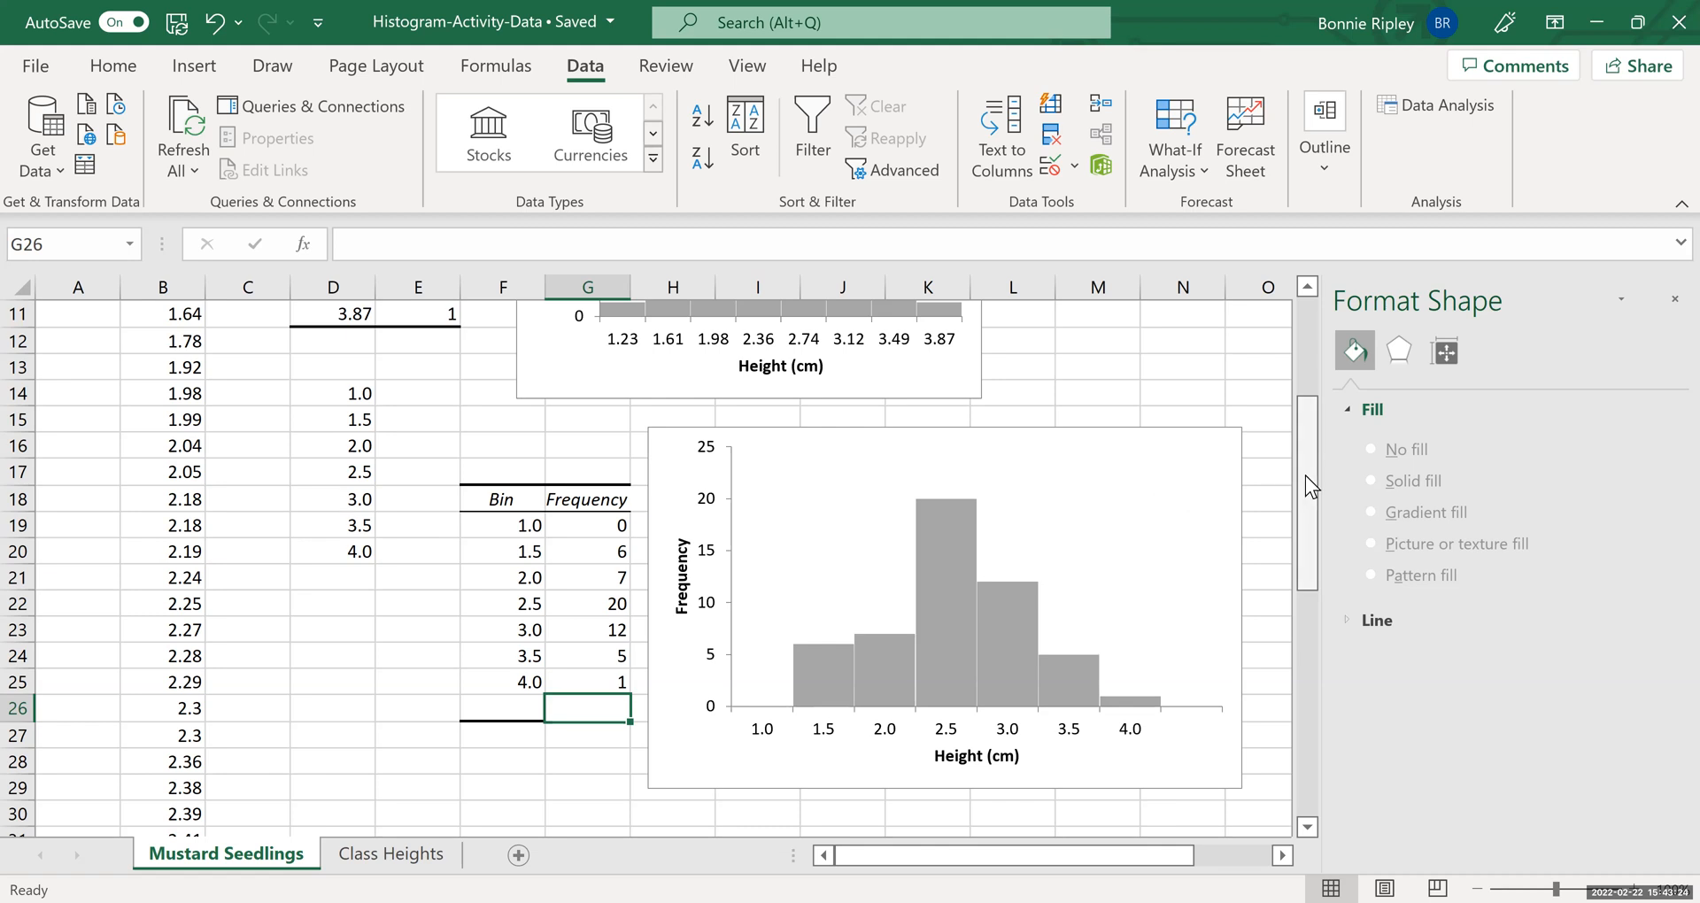
{"action": "left_click_drag", "start_coordinate": [1305, 476], "coordinate": [1321, 370]}
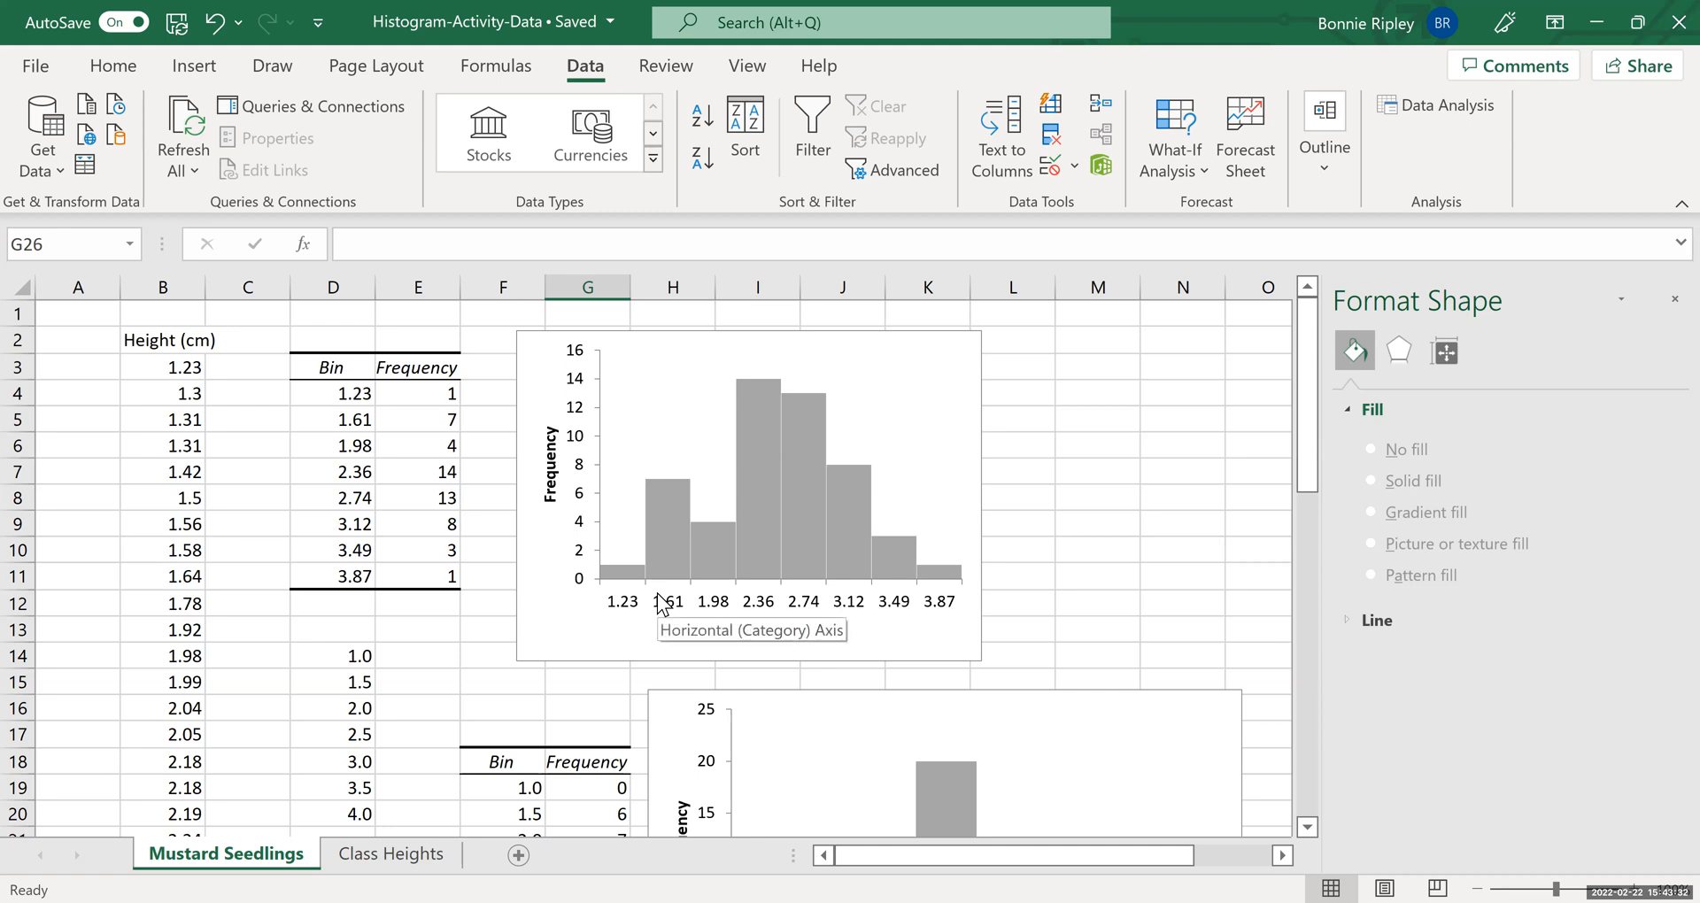
{"action": "left_click_drag", "start_coordinate": [1302, 400], "coordinate": [1320, 543]}
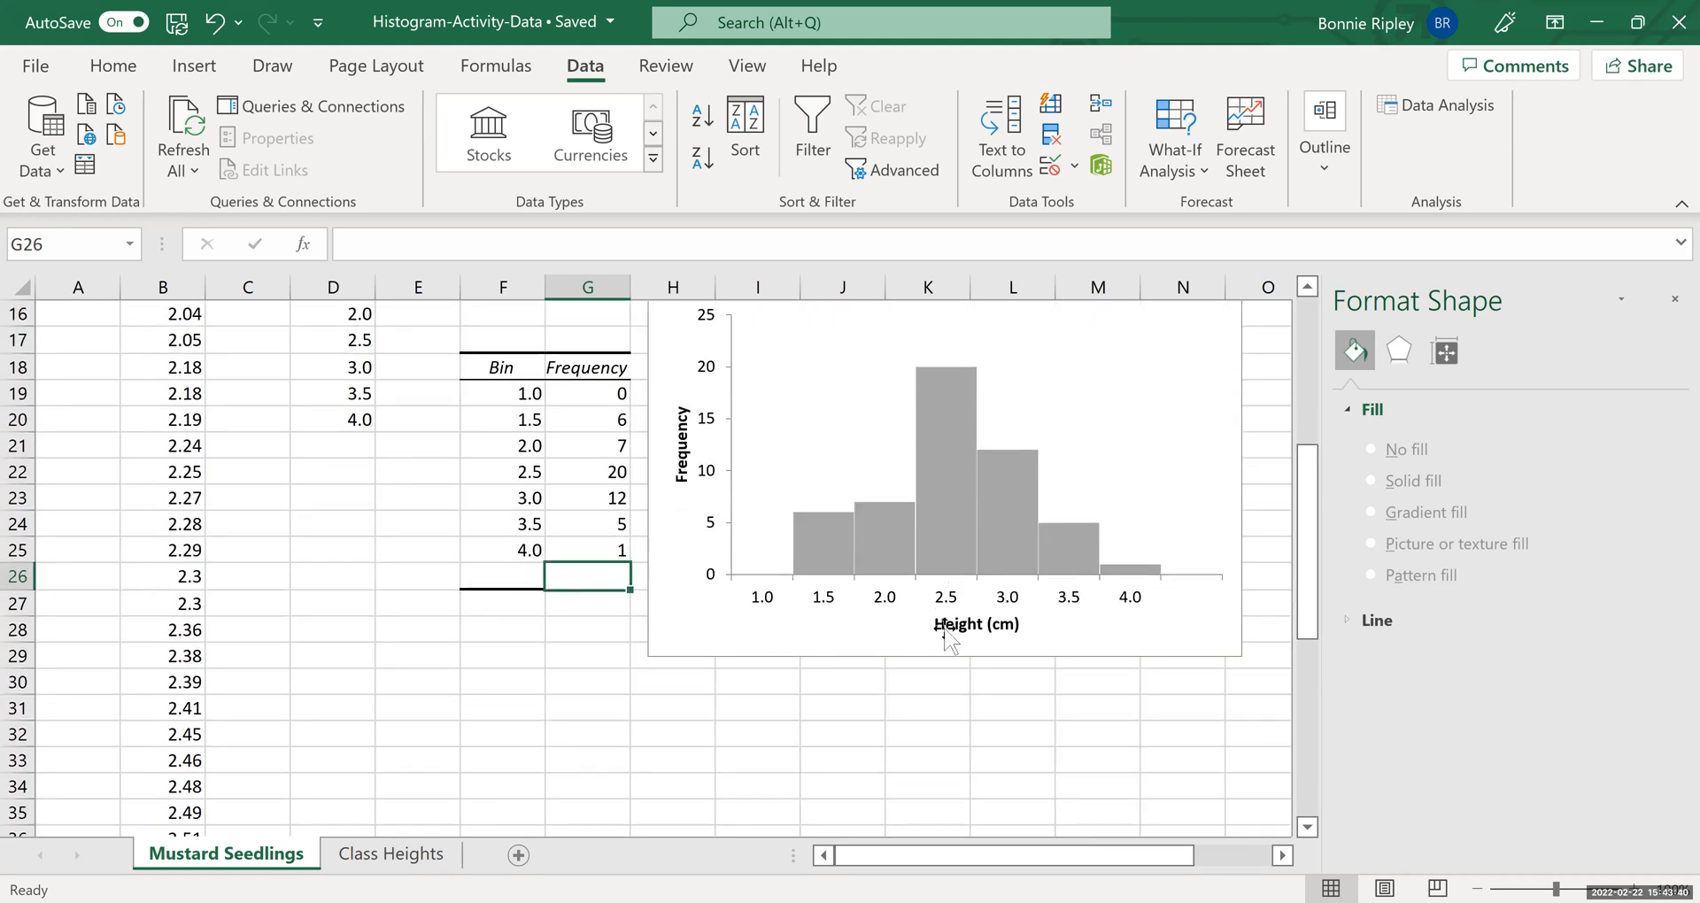
{"action": "left_click_drag", "start_coordinate": [1298, 521], "coordinate": [1314, 345]}
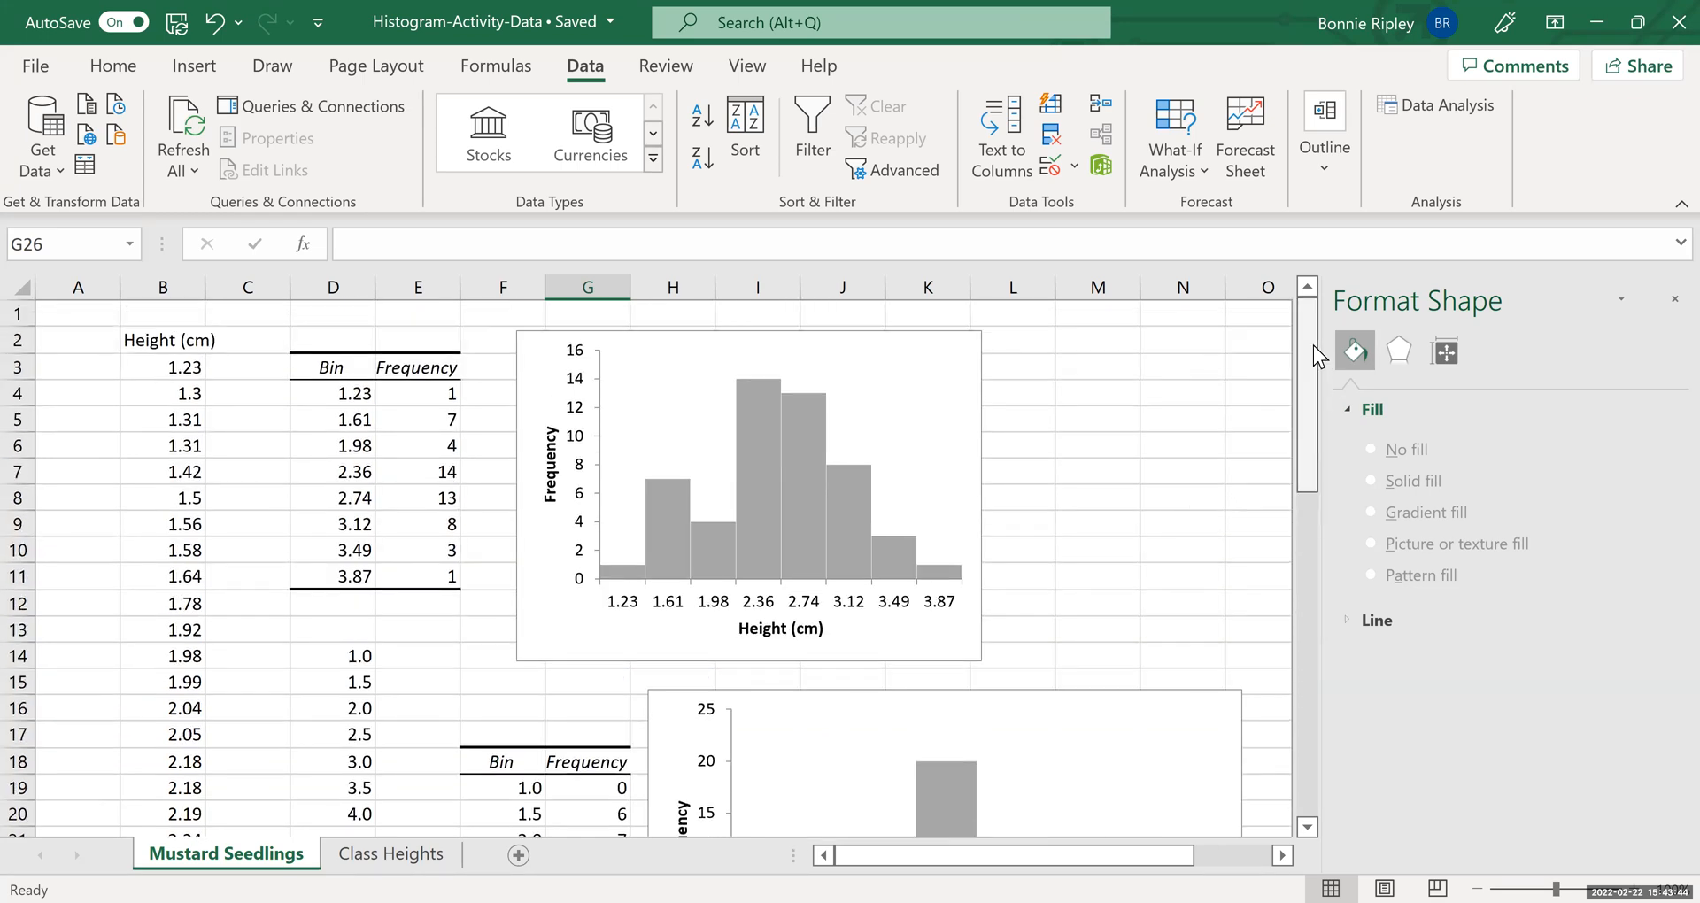